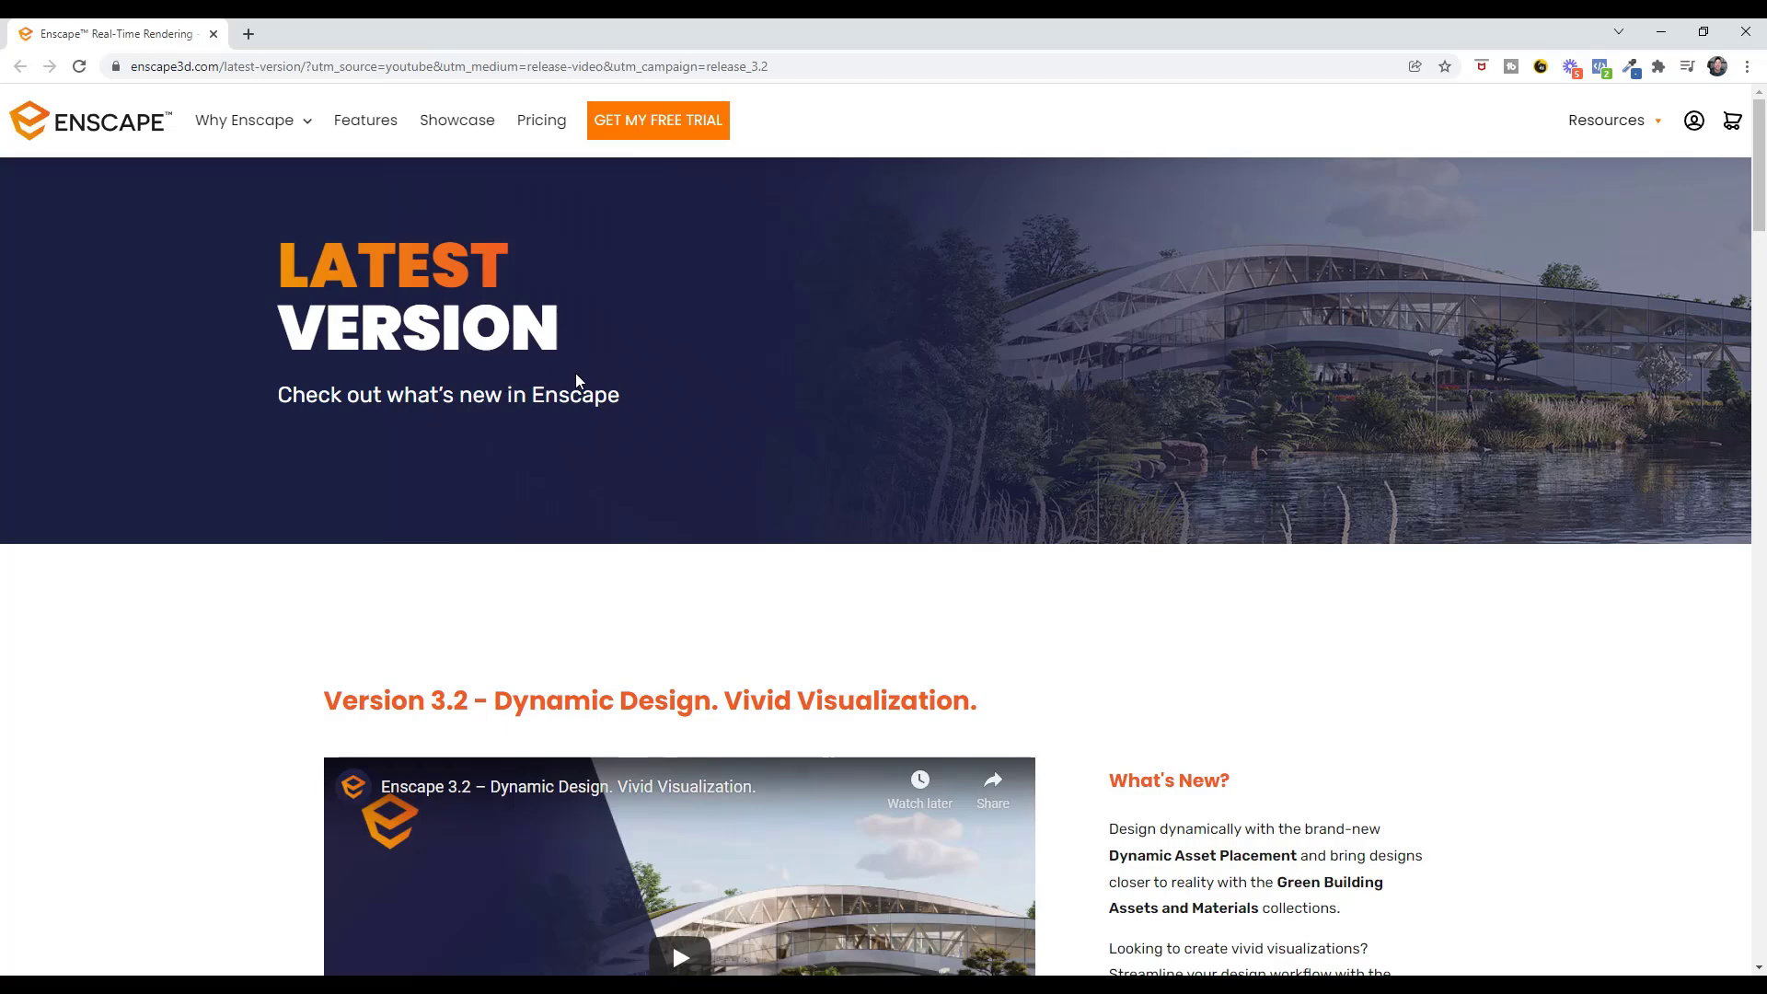
# - Skim the Enscape 3.2 release page, switch to SketchUp and start the Enscape renderer for the café model
pyautogui.scroll(-2, 577, 375)
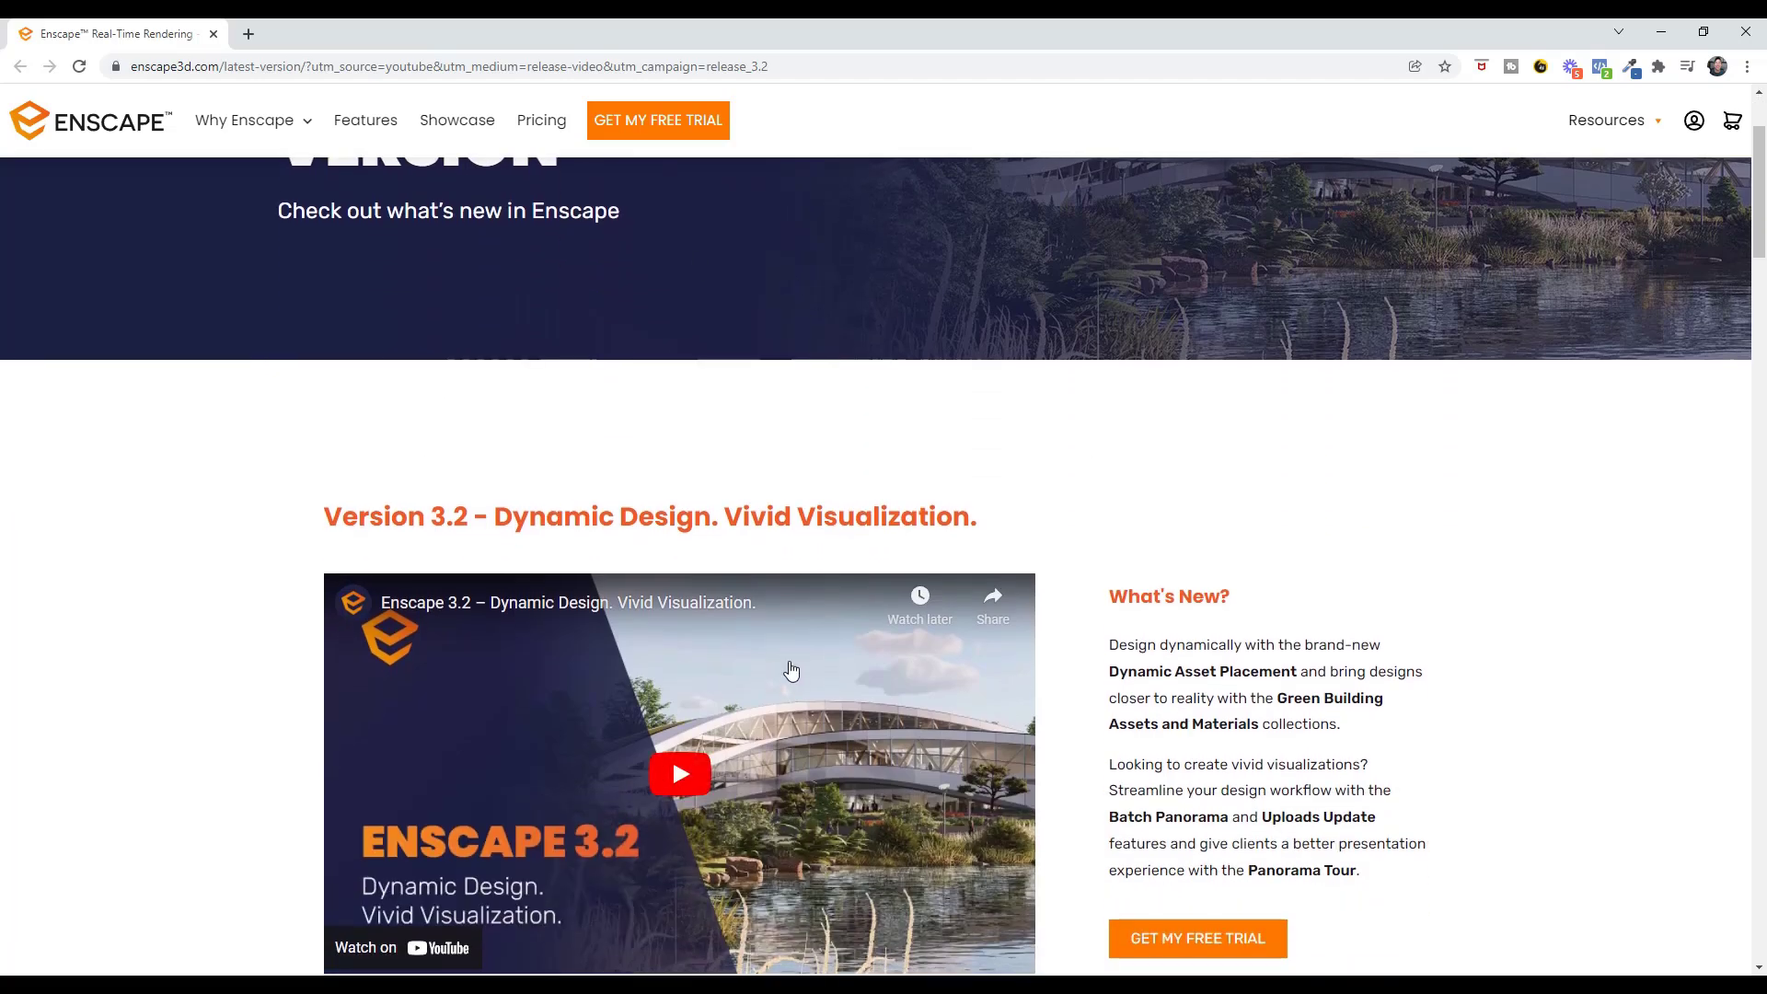
pyautogui.scroll(-2, 797, 671)
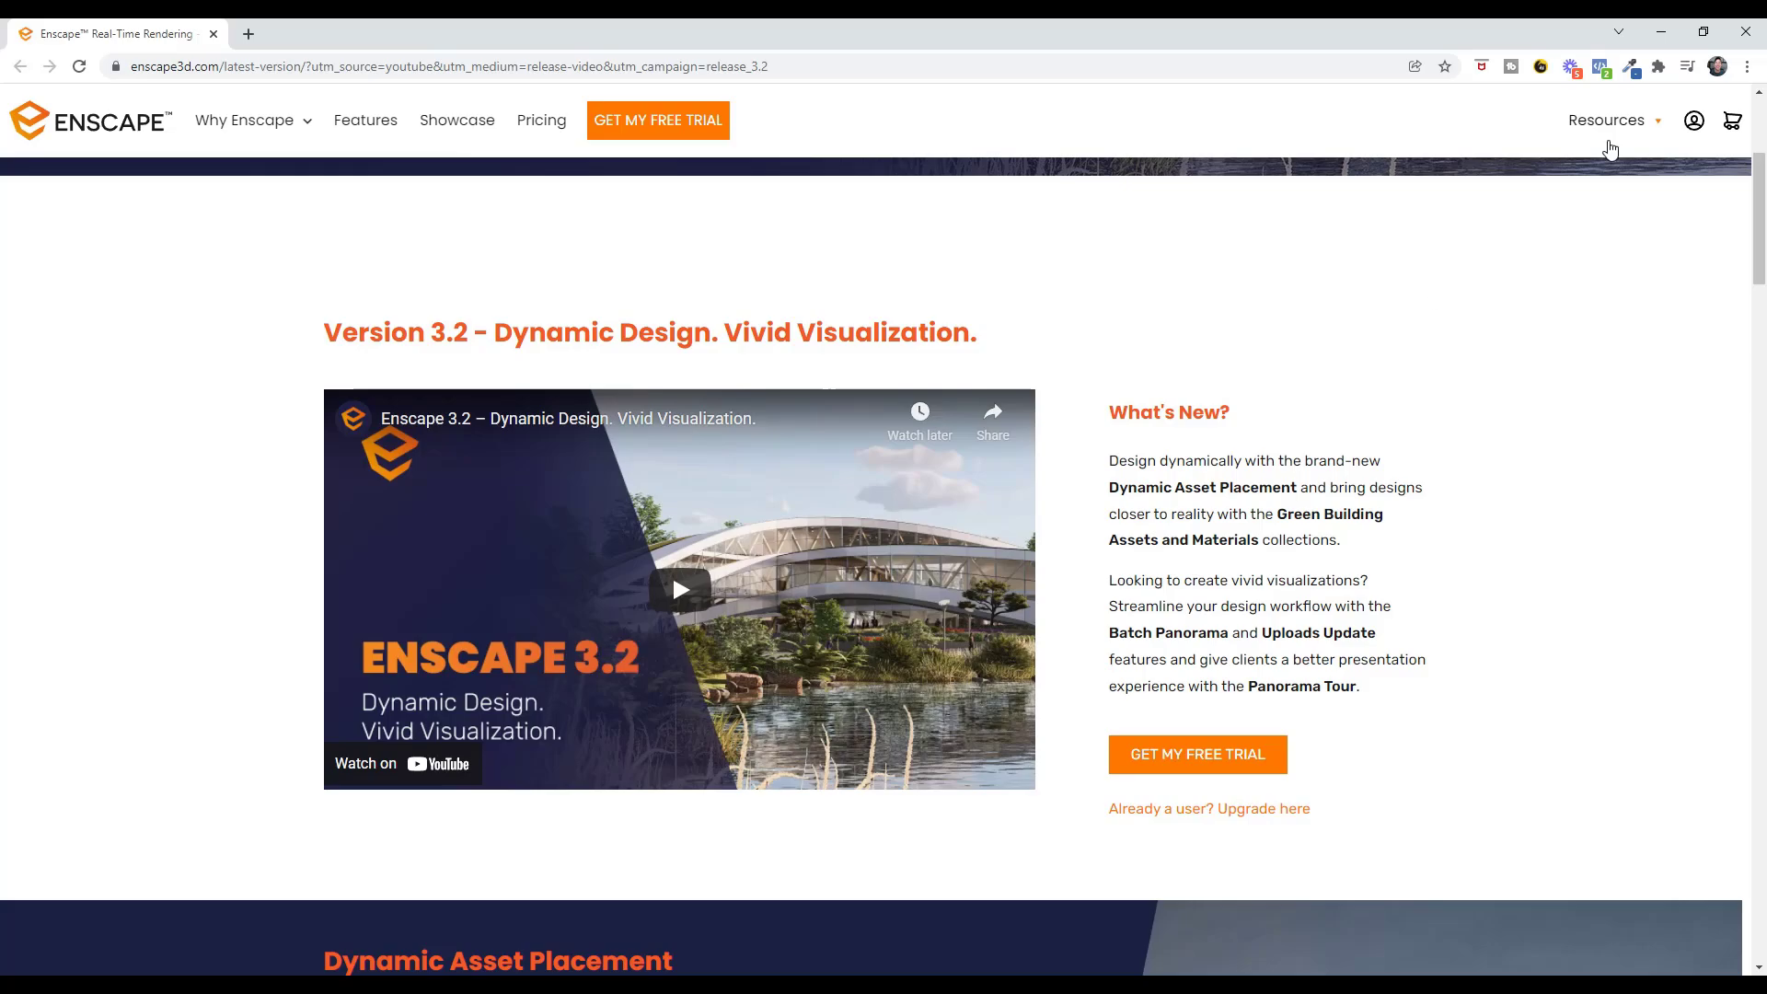
pyautogui.click(1662, 37)
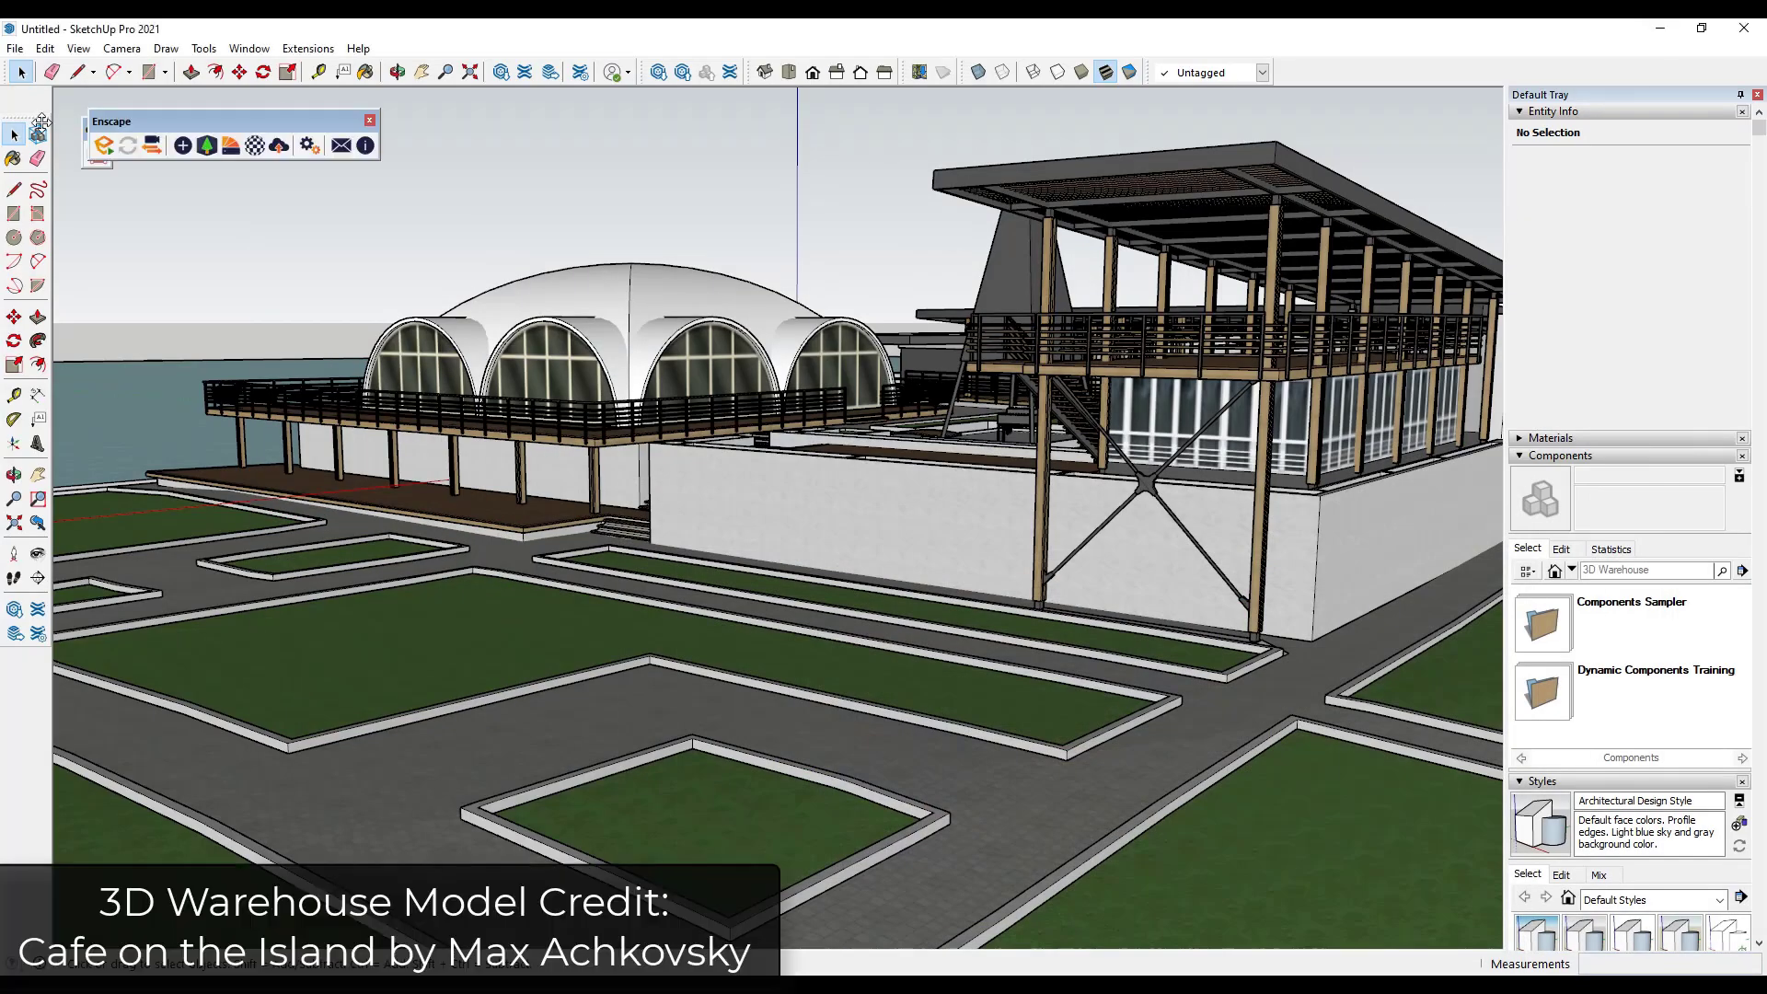
pyautogui.click(105, 151)
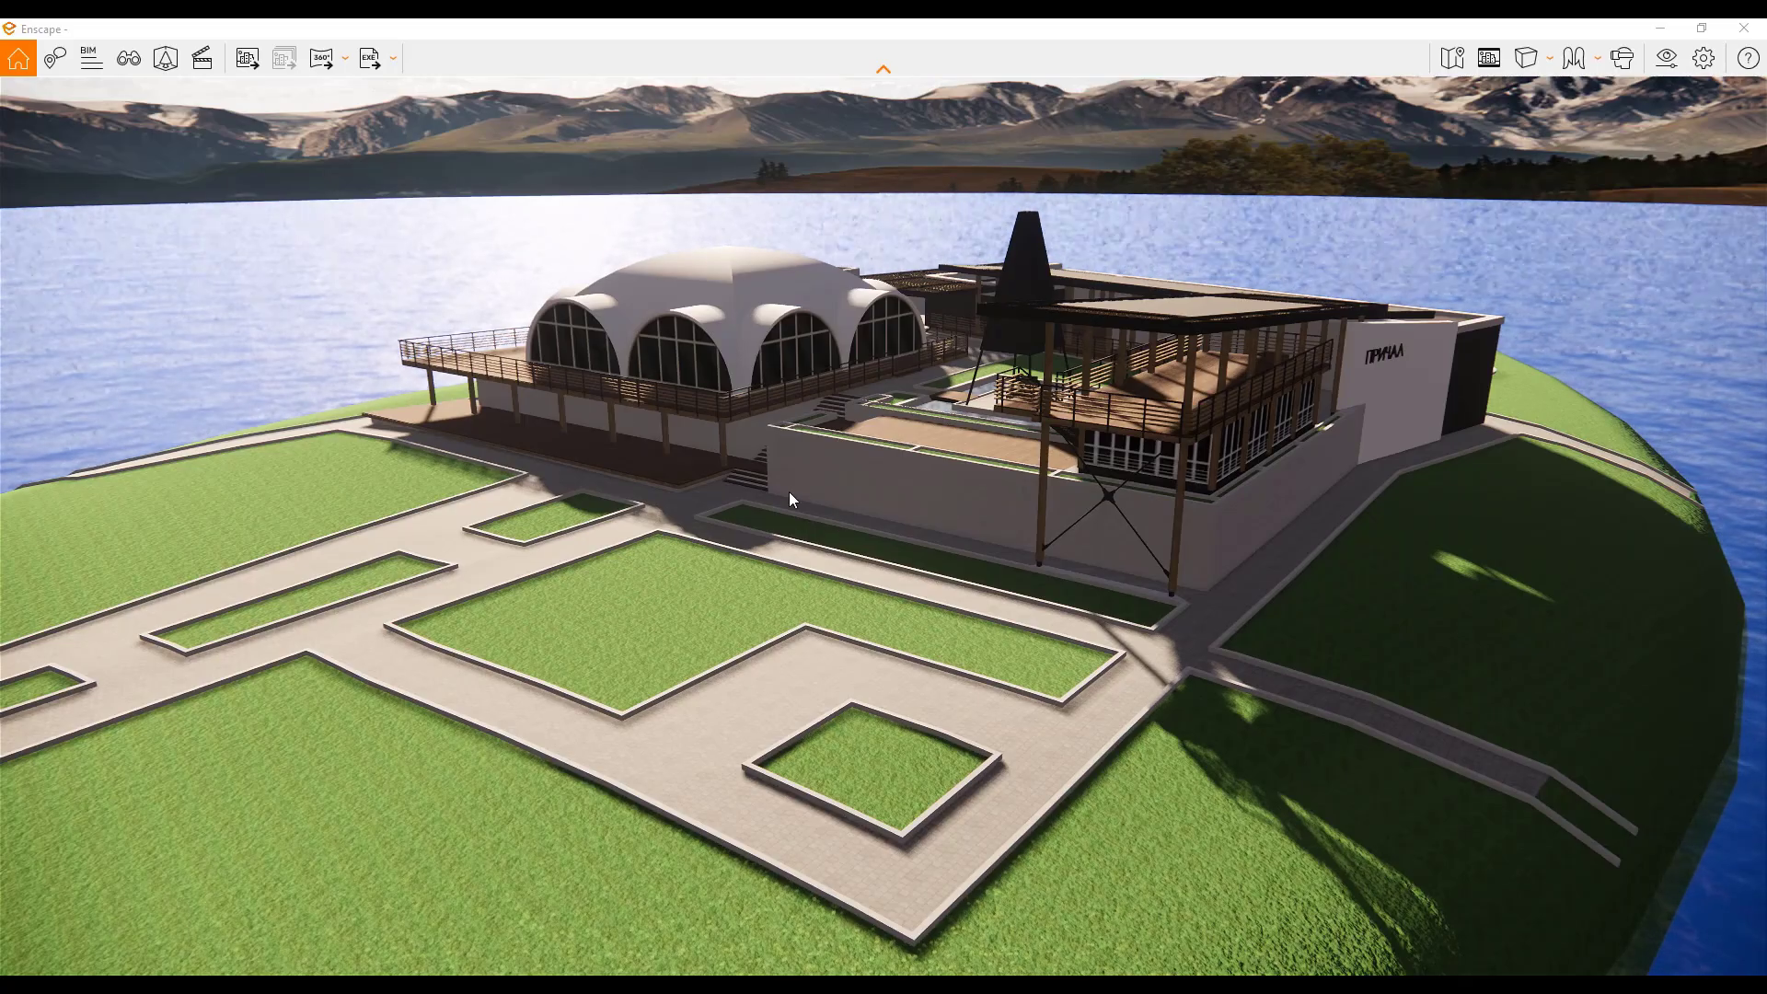
# - Open the Enscape asset library and activate multi-asset placement for the island scene
pyautogui.moveTo(865, 470)
pyautogui.mouseDown()
pyautogui.moveTo(897, 476)
pyautogui.moveTo(882, 482)
pyautogui.mouseUp()
pyautogui.keyDown('shift'); pyautogui.moveTo(882, 482); pyautogui.dragTo(896, 458, button='right'); pyautogui.keyUp('shift')
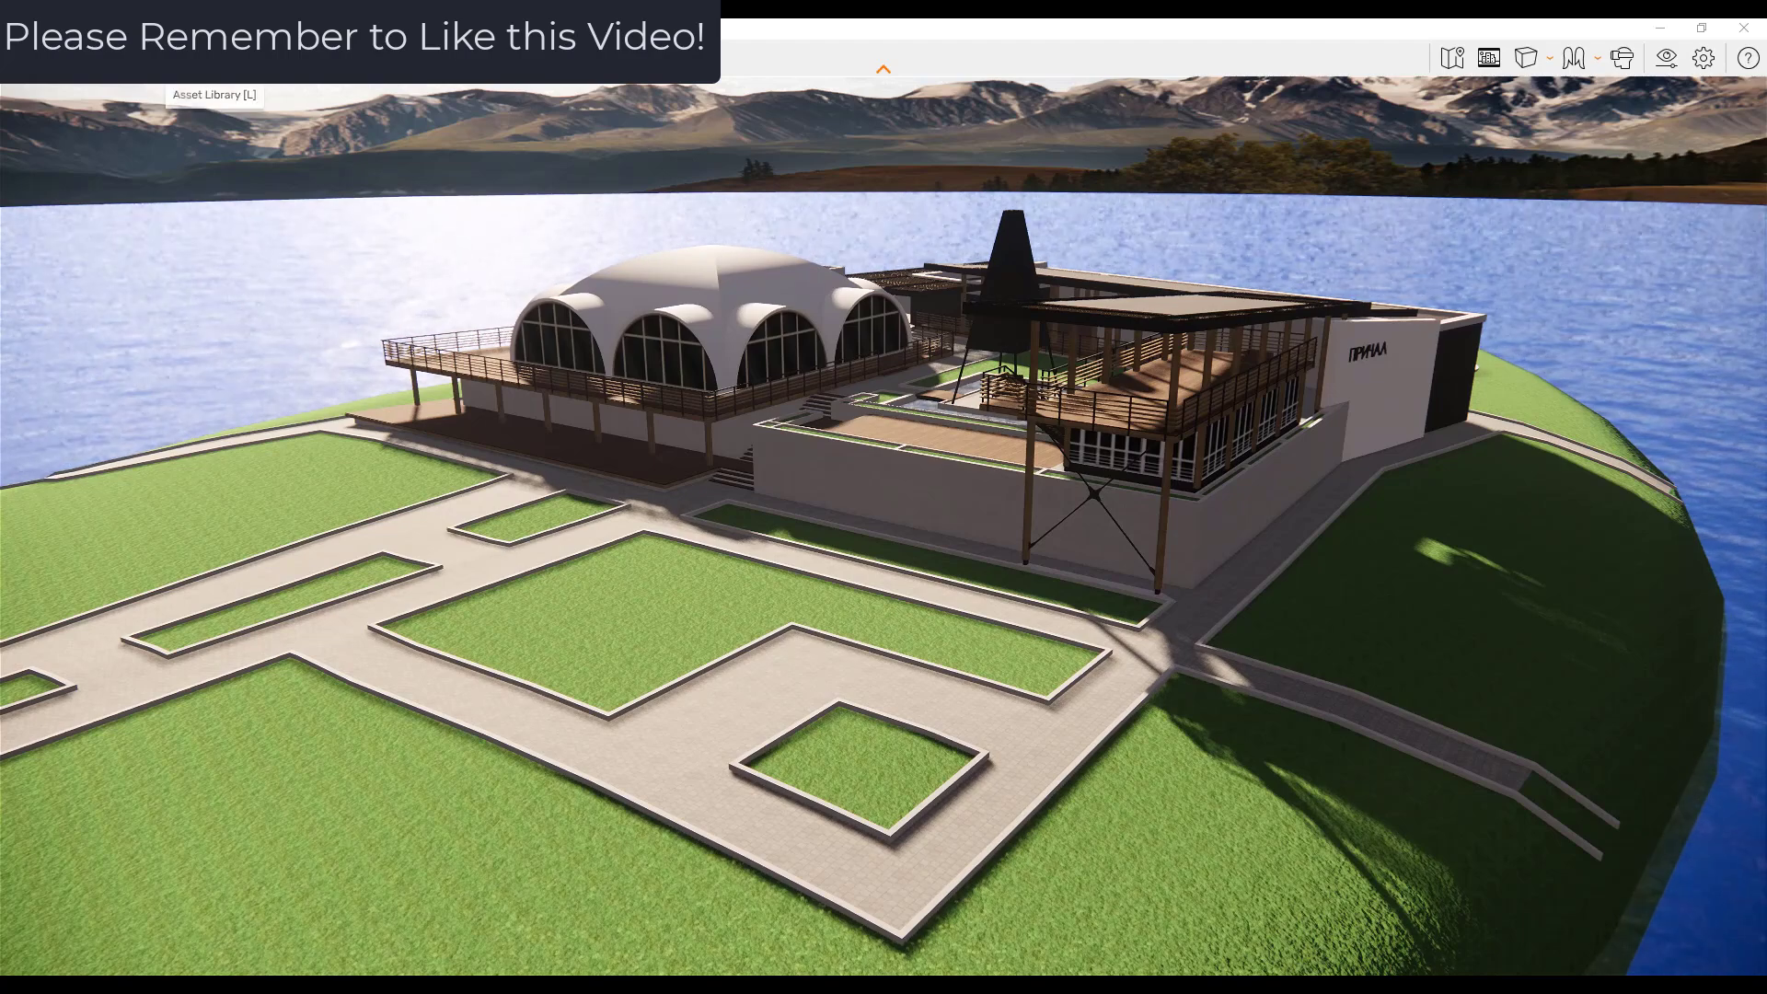
pyautogui.click(165, 59)
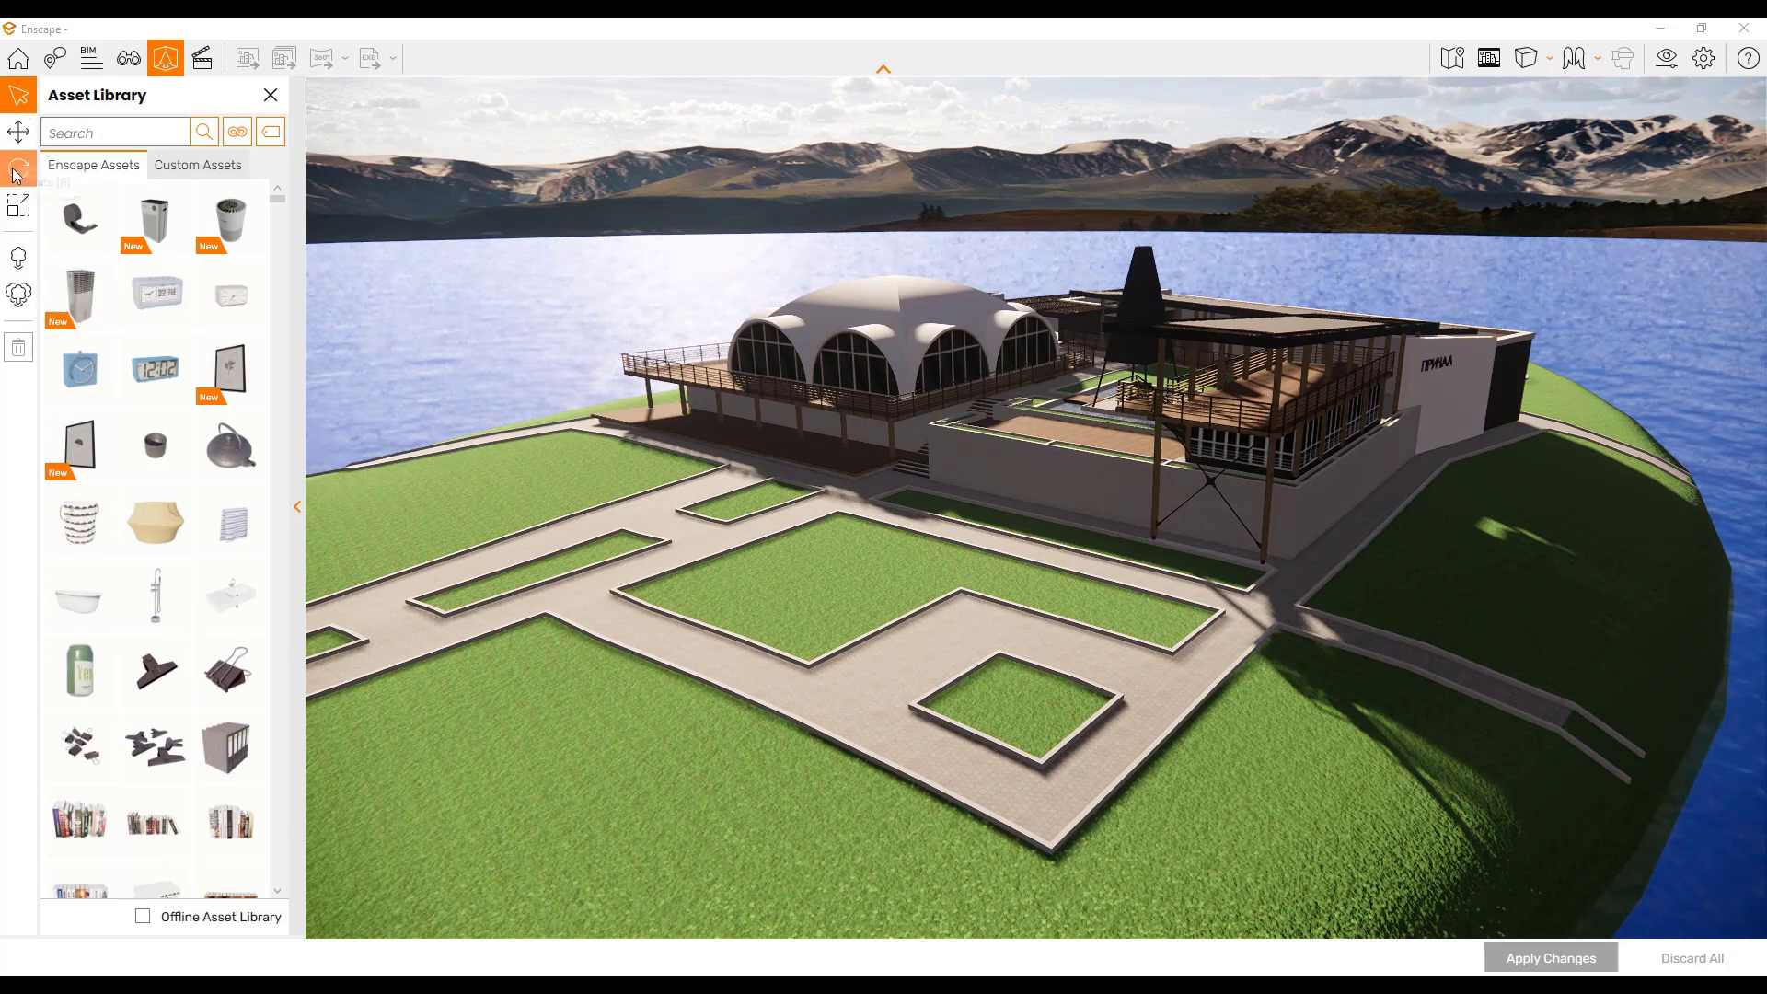
pyautogui.click(16, 296)
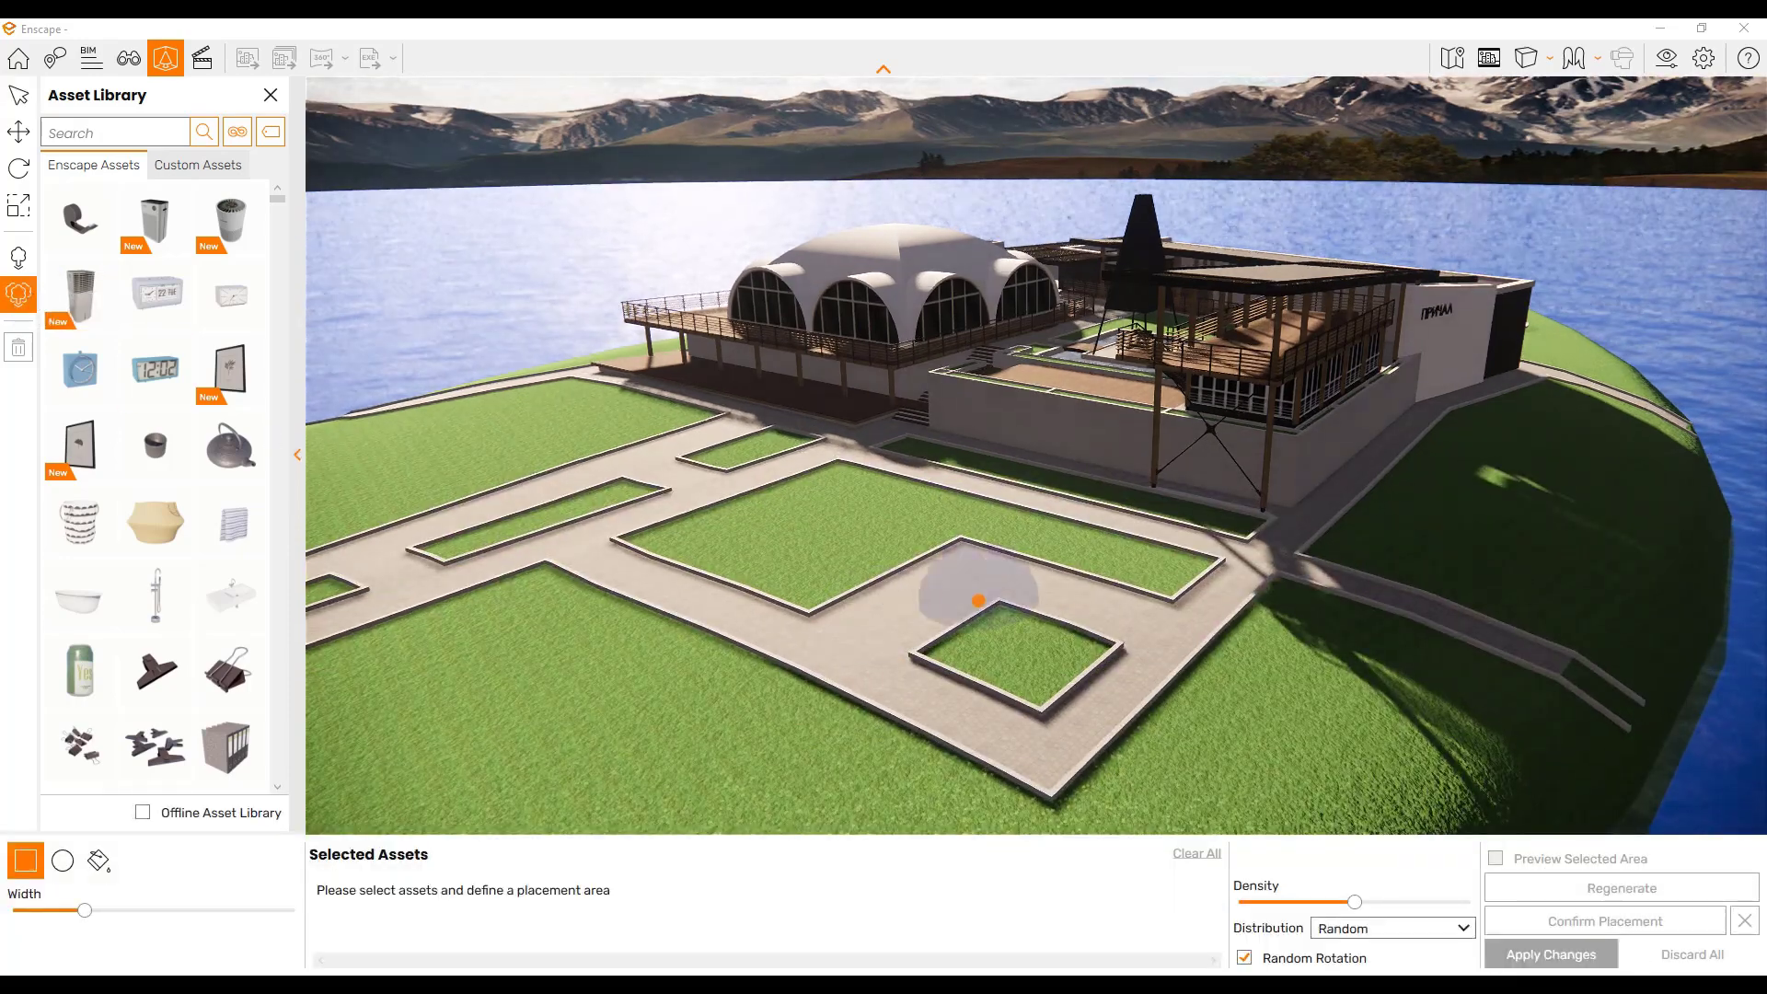
# - Search the assets for "palm" and select four different palm trees for multi-asset placement
pyautogui.moveTo(81, 301)
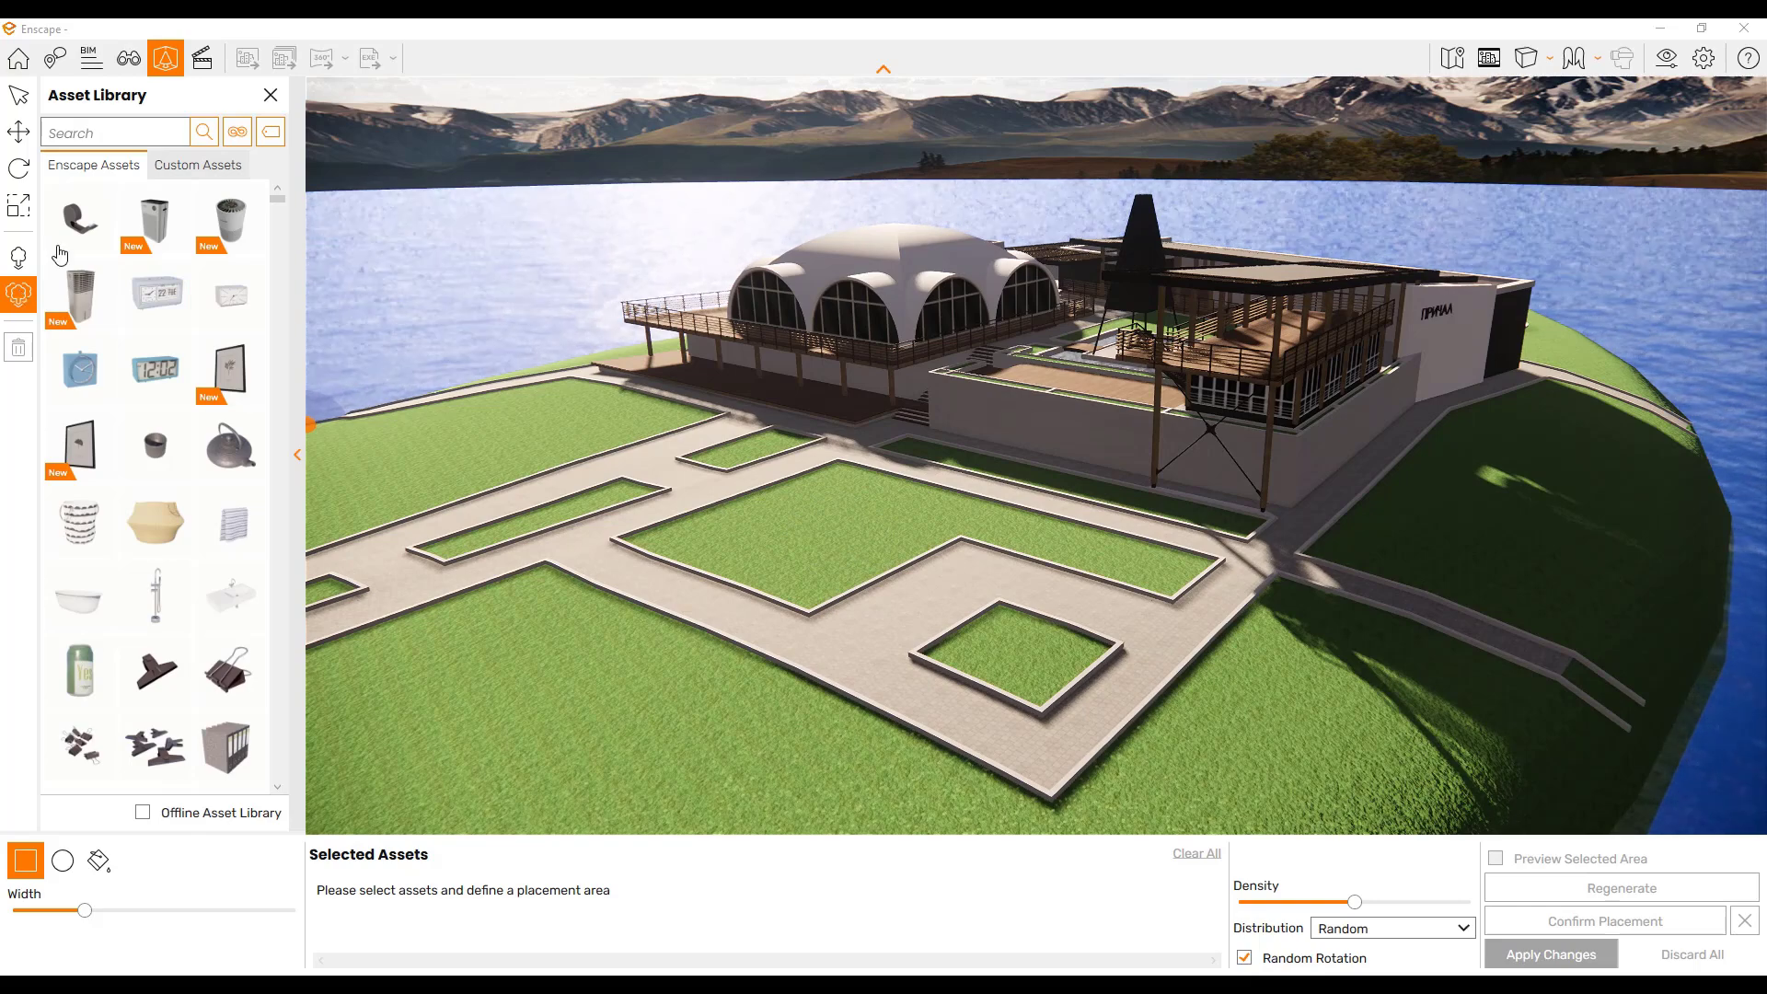
pyautogui.write('palm')
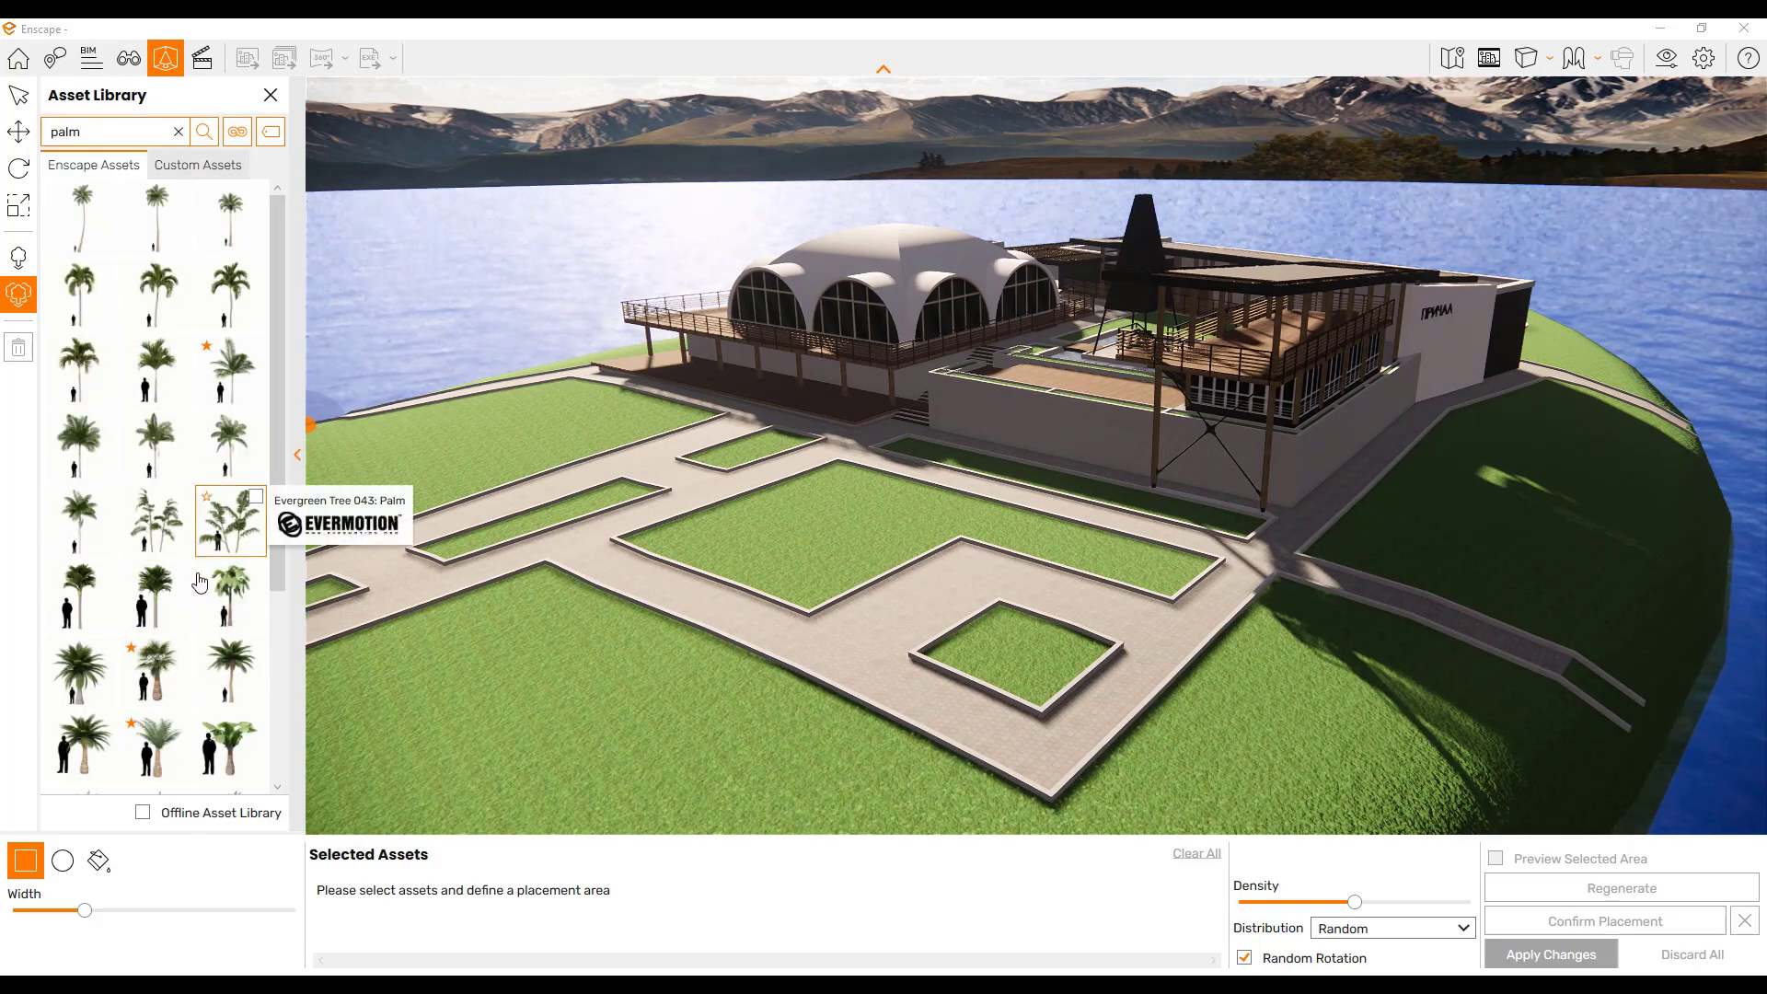
pyautogui.click(106, 435)
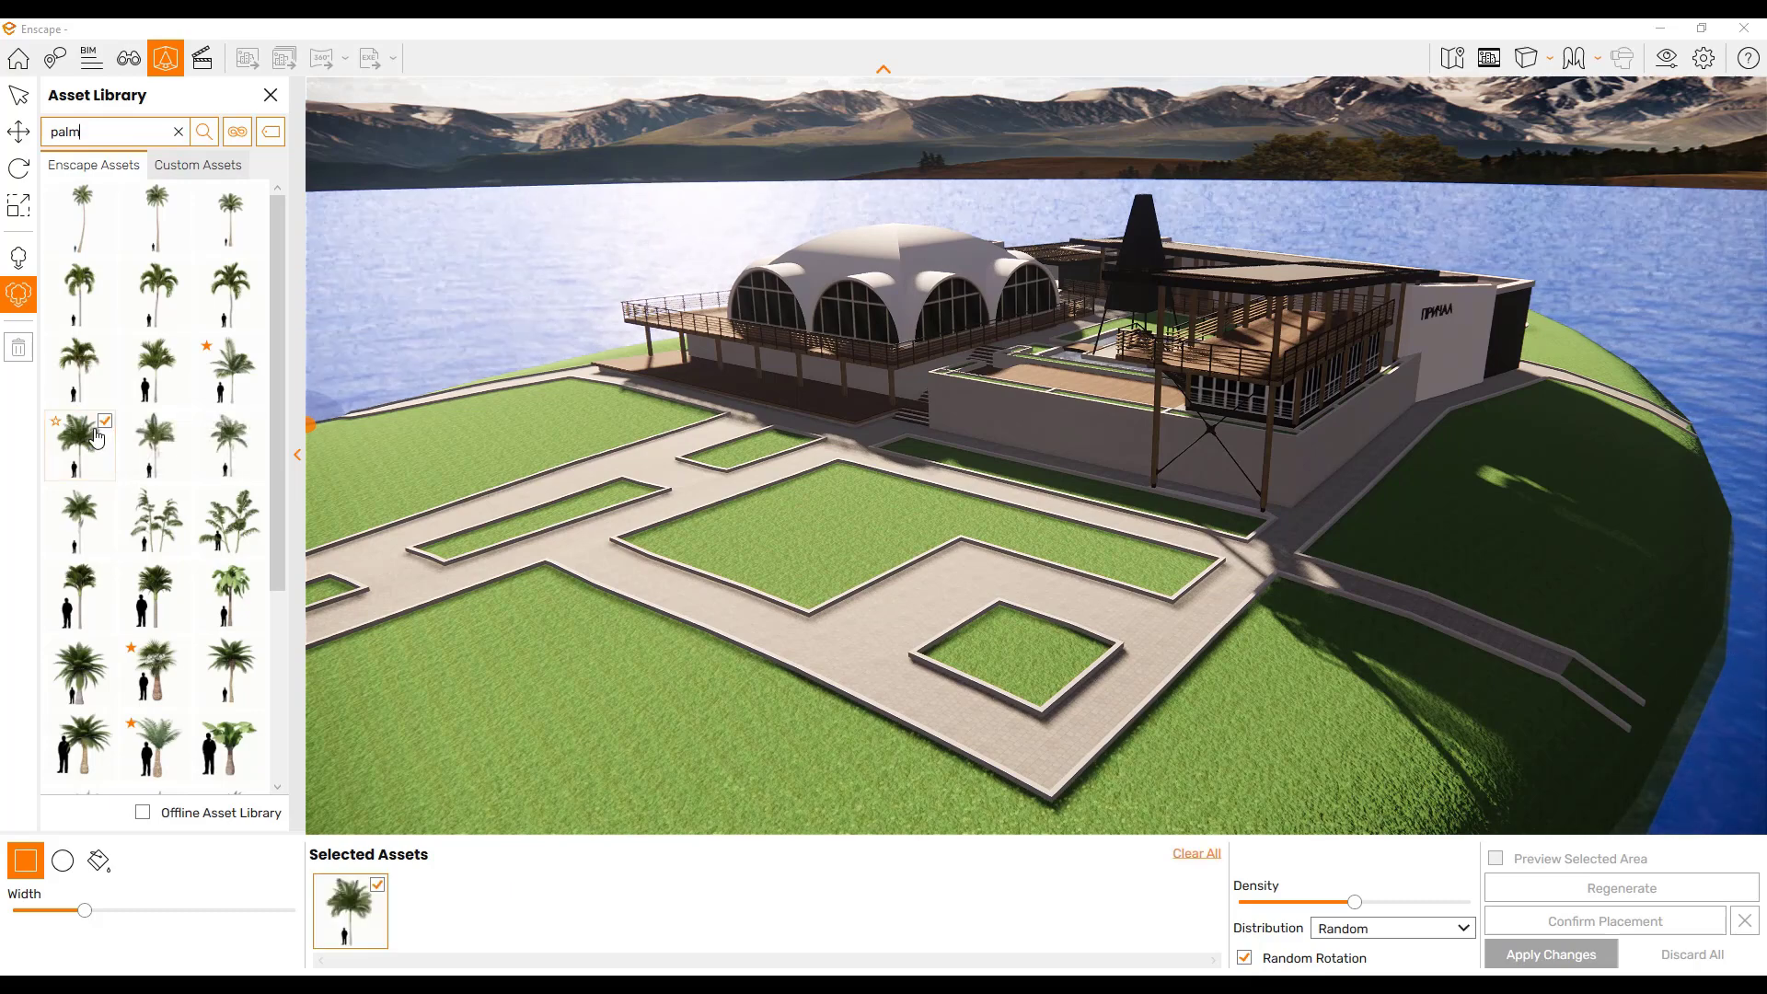
pyautogui.click(242, 371)
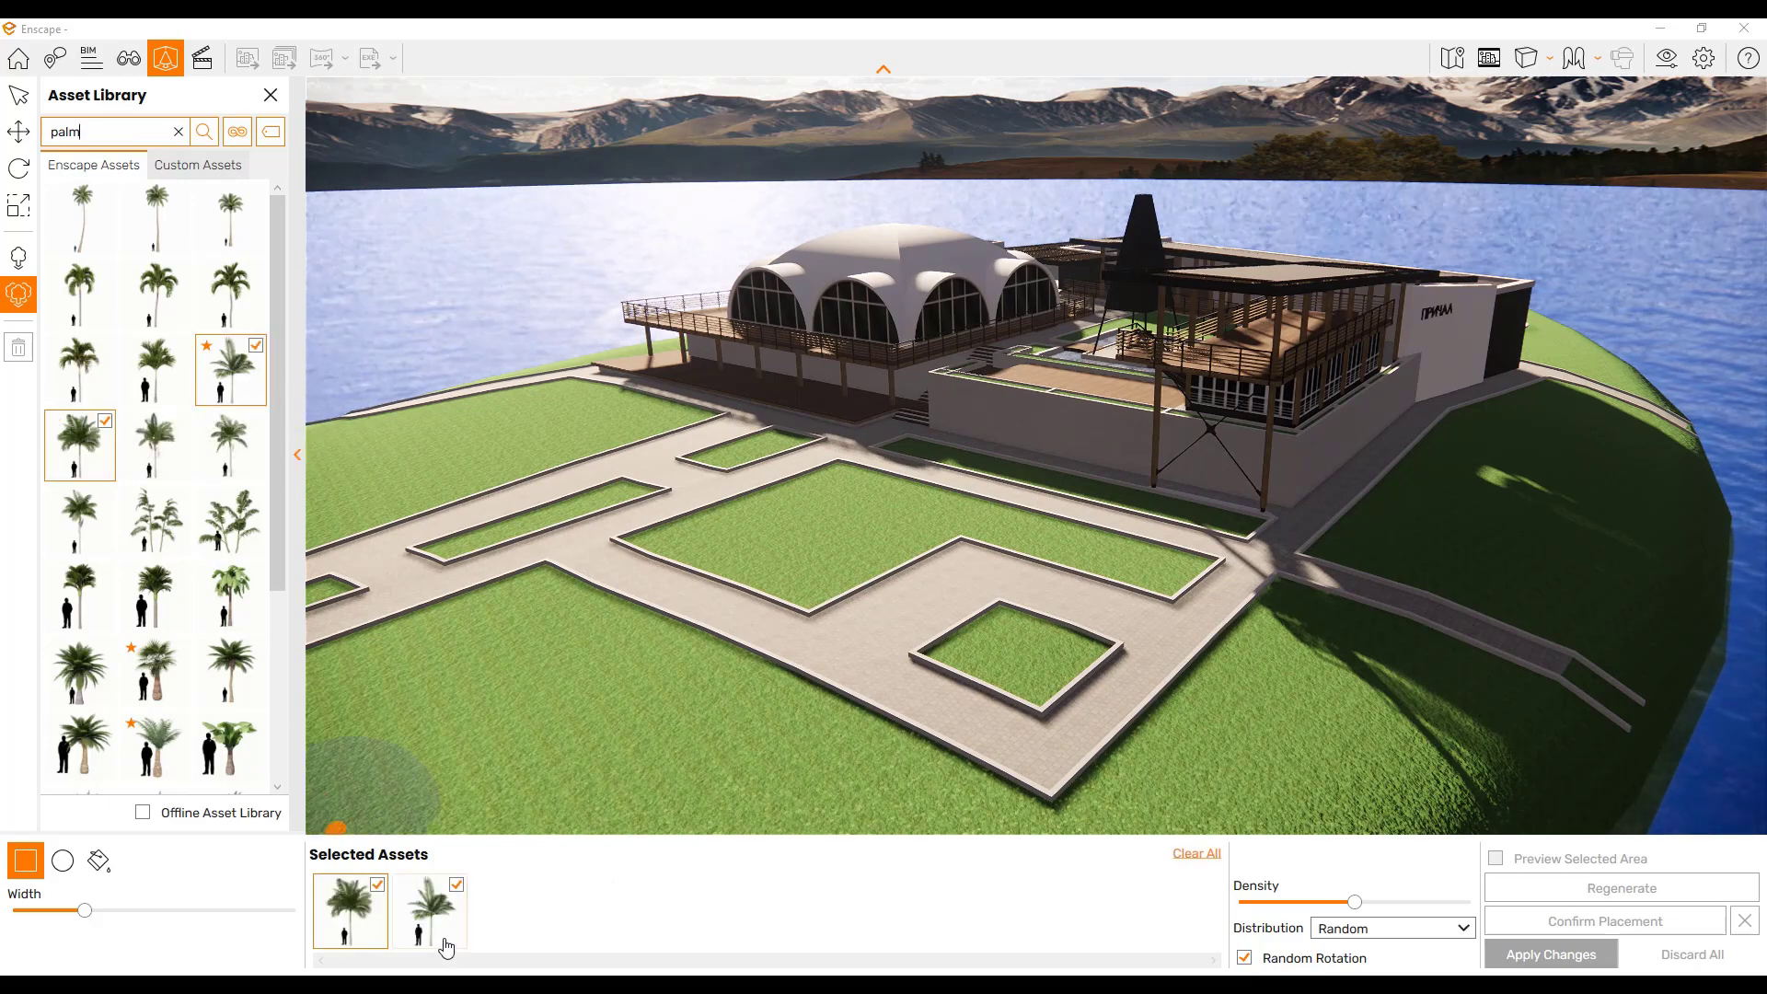
pyautogui.click(163, 442)
pyautogui.click(230, 443)
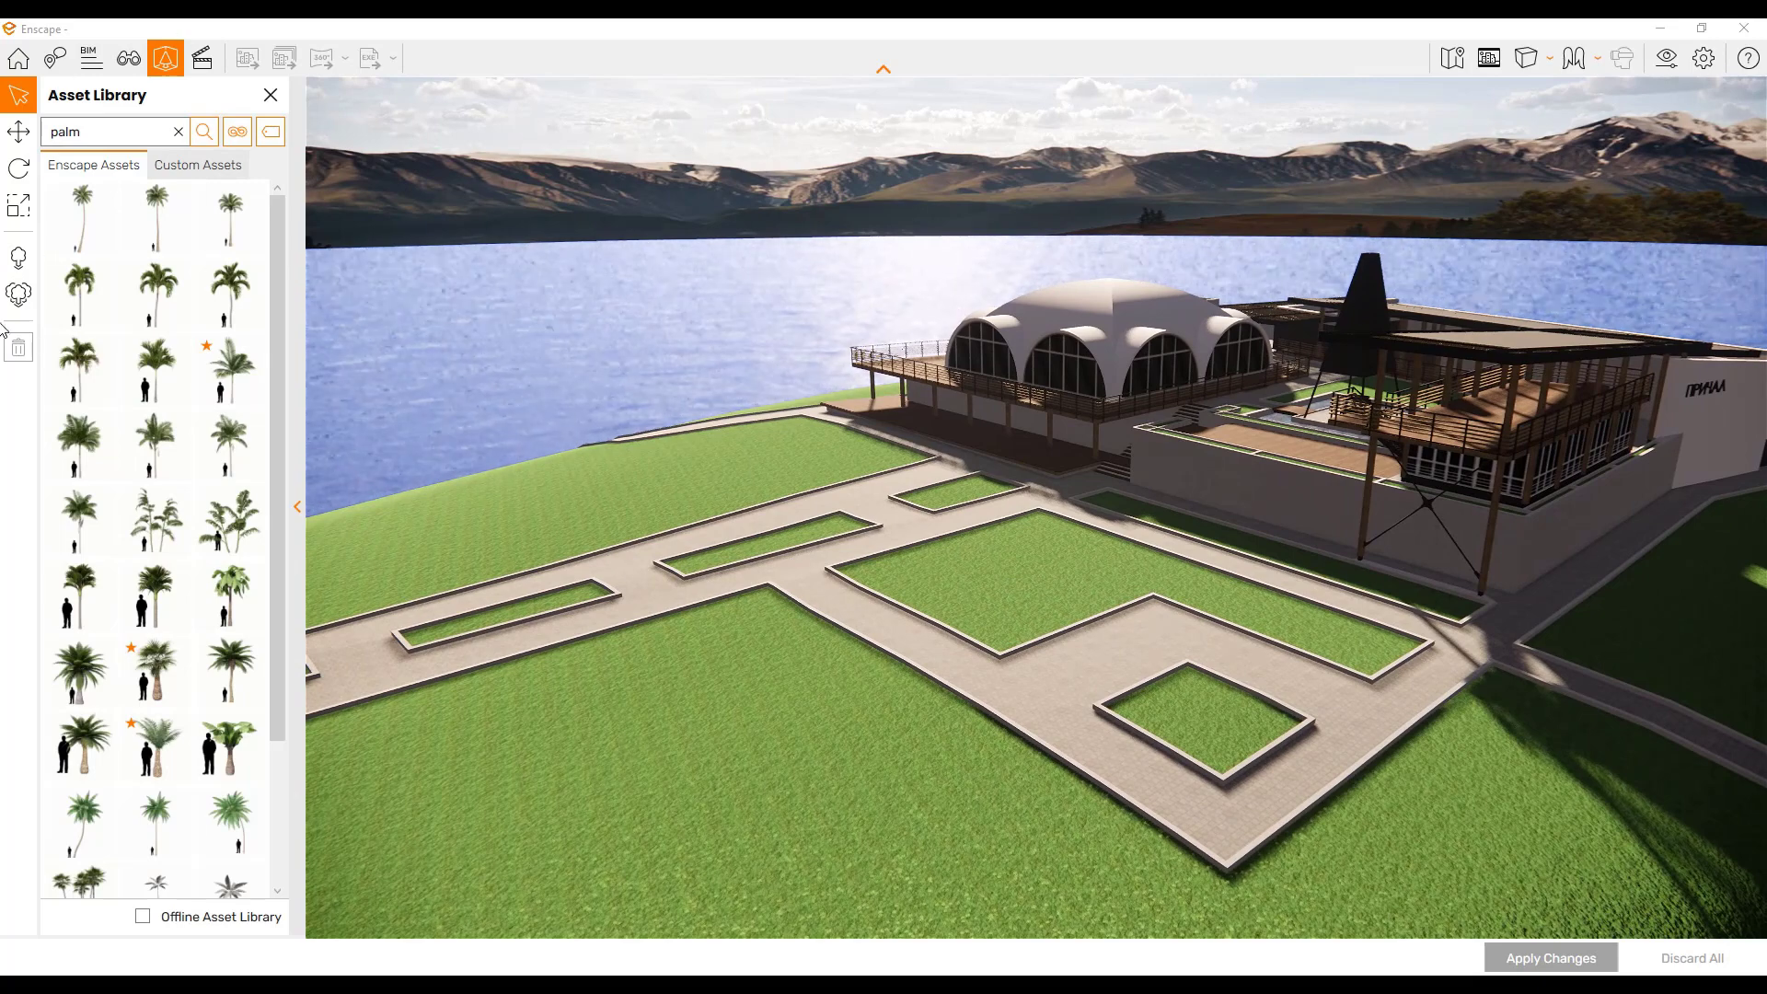
pyautogui.click(15, 309)
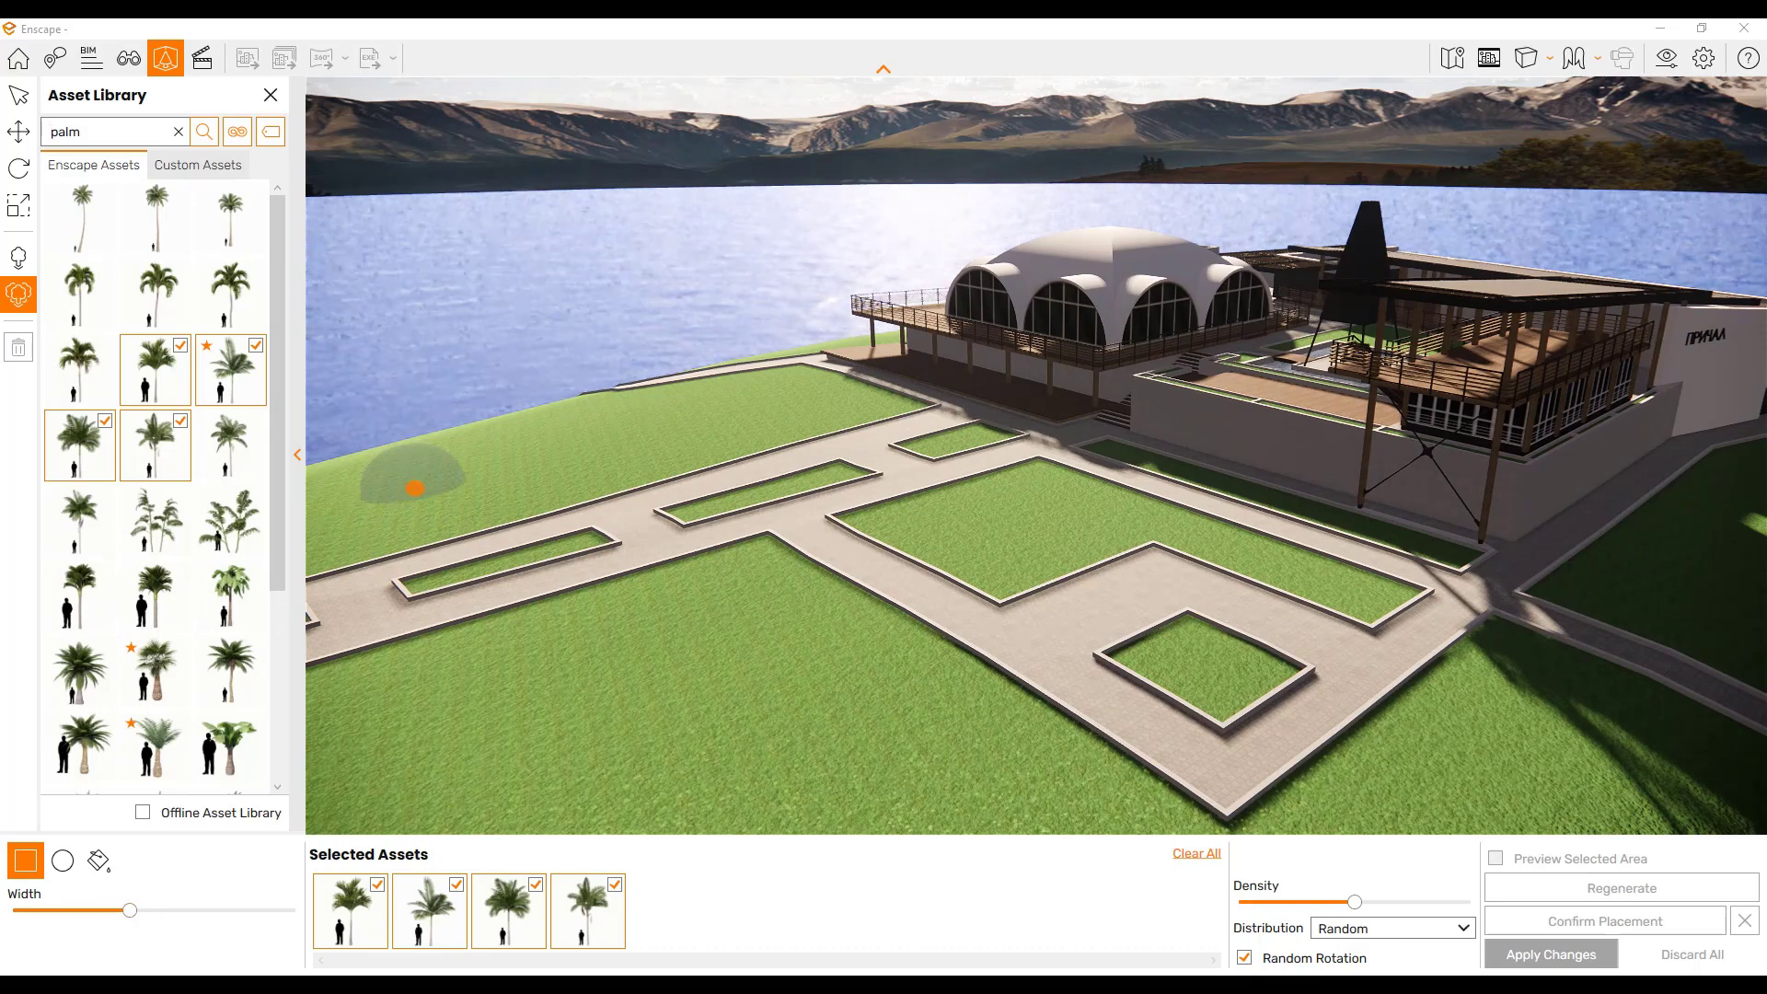
# - Define a straight placement strip on the waterfront lawn beyond the planters, widen it and slightly lower the palm density
pyautogui.click(414, 487)
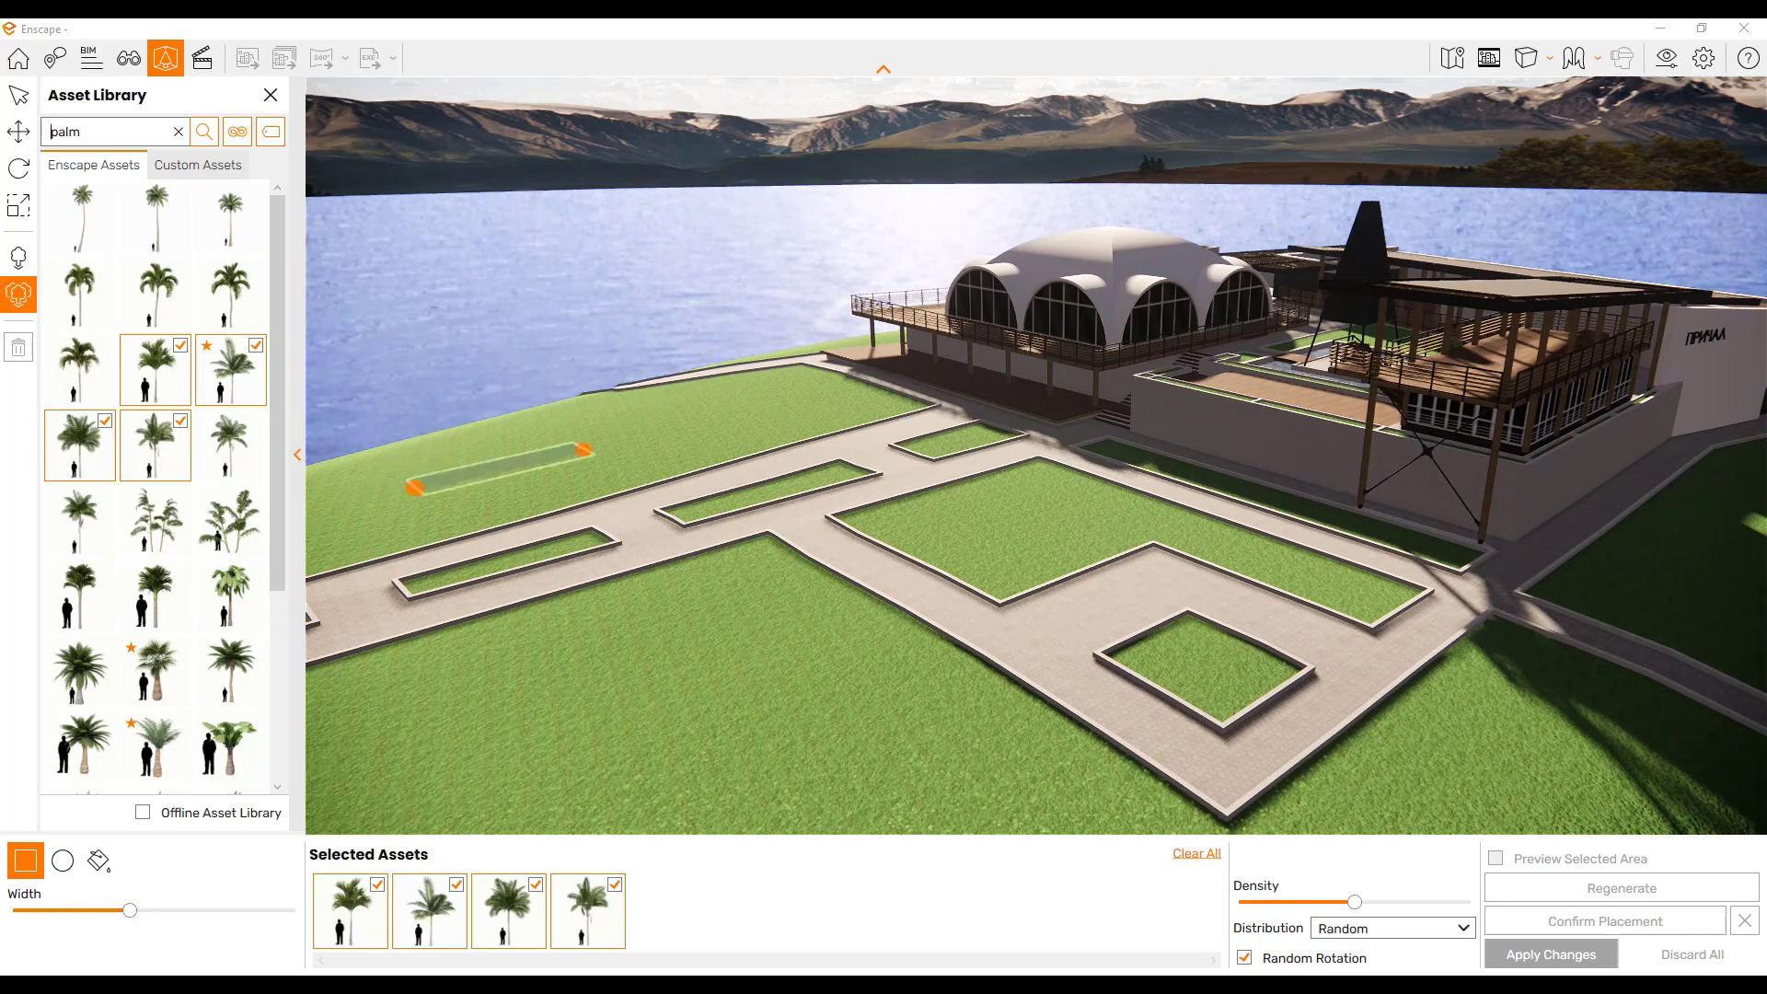
pyautogui.click(854, 393)
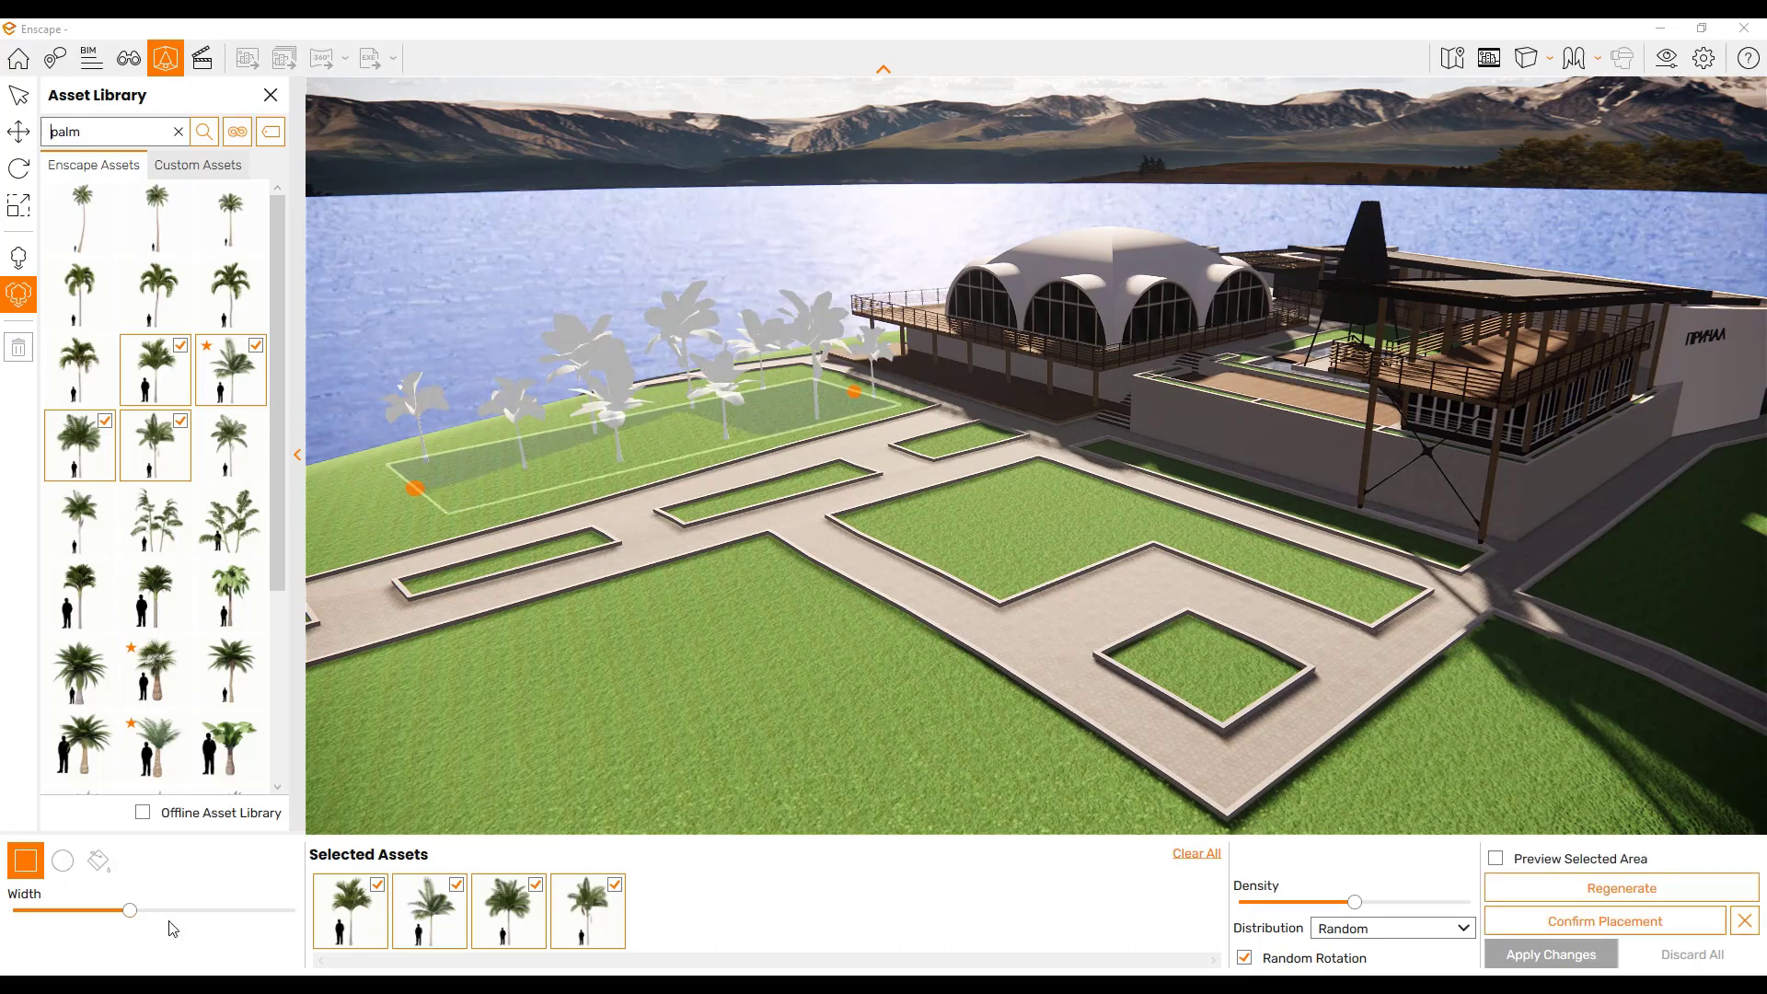
pyautogui.moveTo(126, 915); pyautogui.dragTo(178, 914)
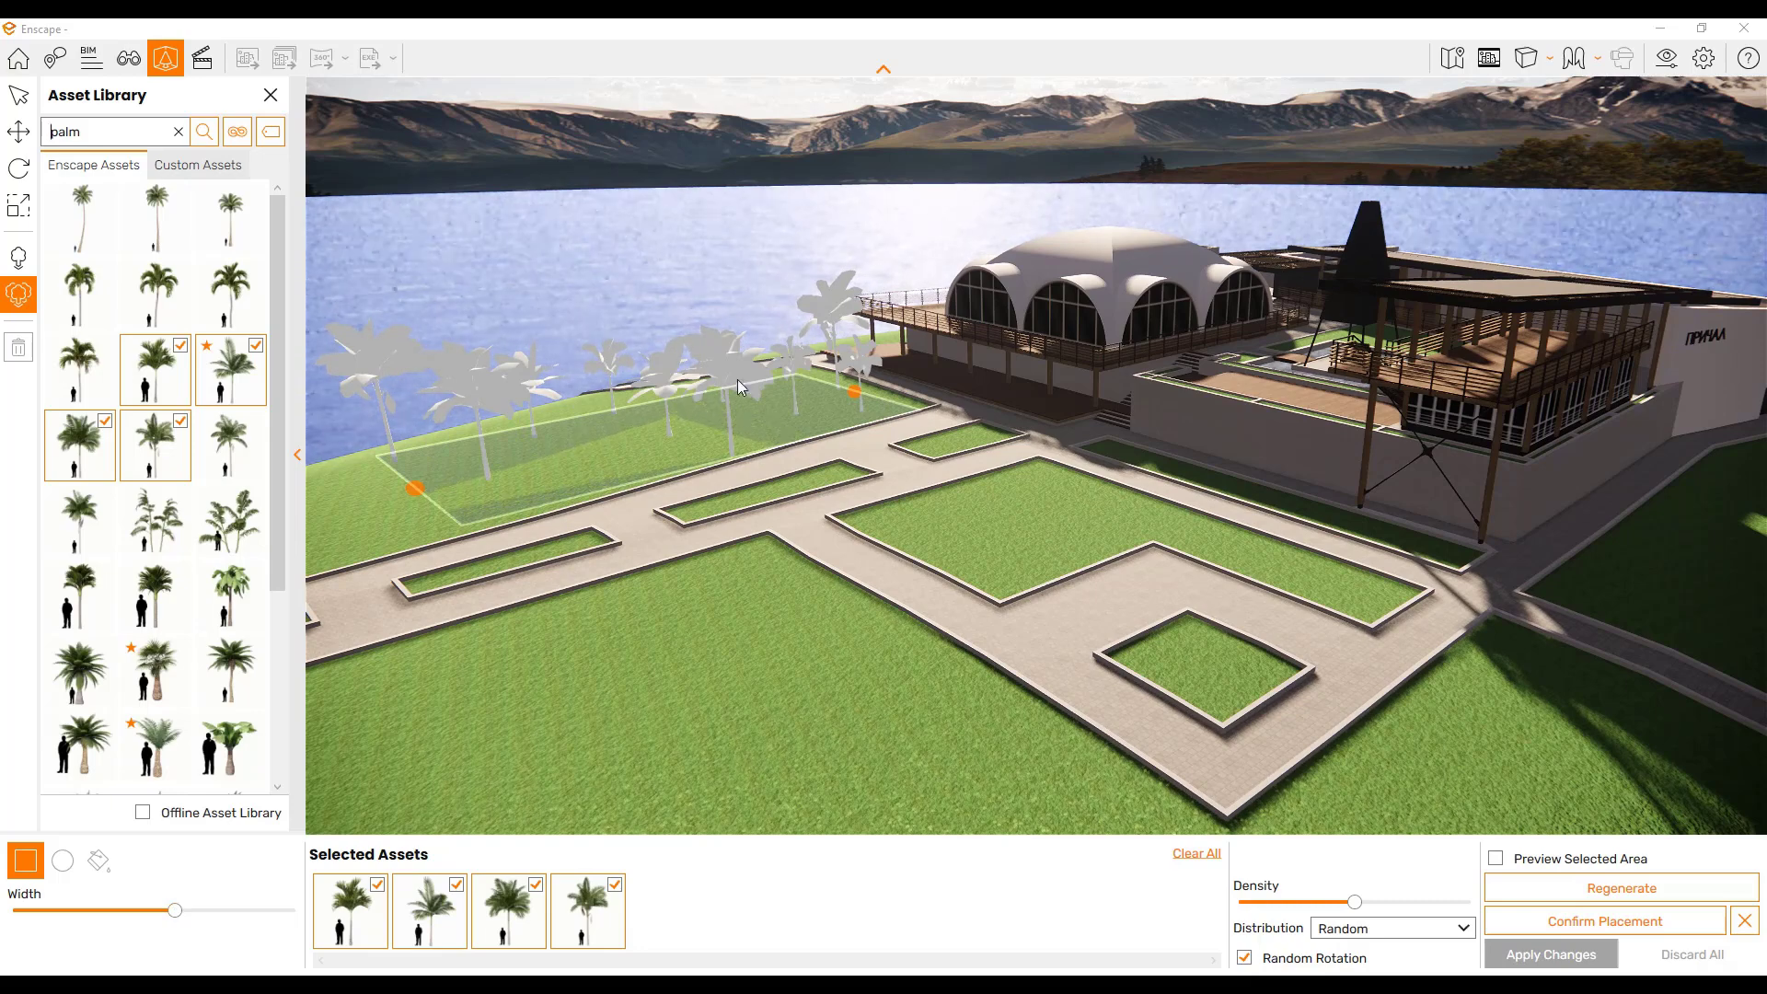
pyautogui.moveTo(1354, 902)
pyautogui.mouseDown()
pyautogui.moveTo(1433, 904)
pyautogui.moveTo(1339, 904)
pyautogui.mouseUp()
# - Try the Jitter distribution and disabled random rotation on the palm strip, restoring Random distribution and random rotation
pyautogui.click(1389, 928)
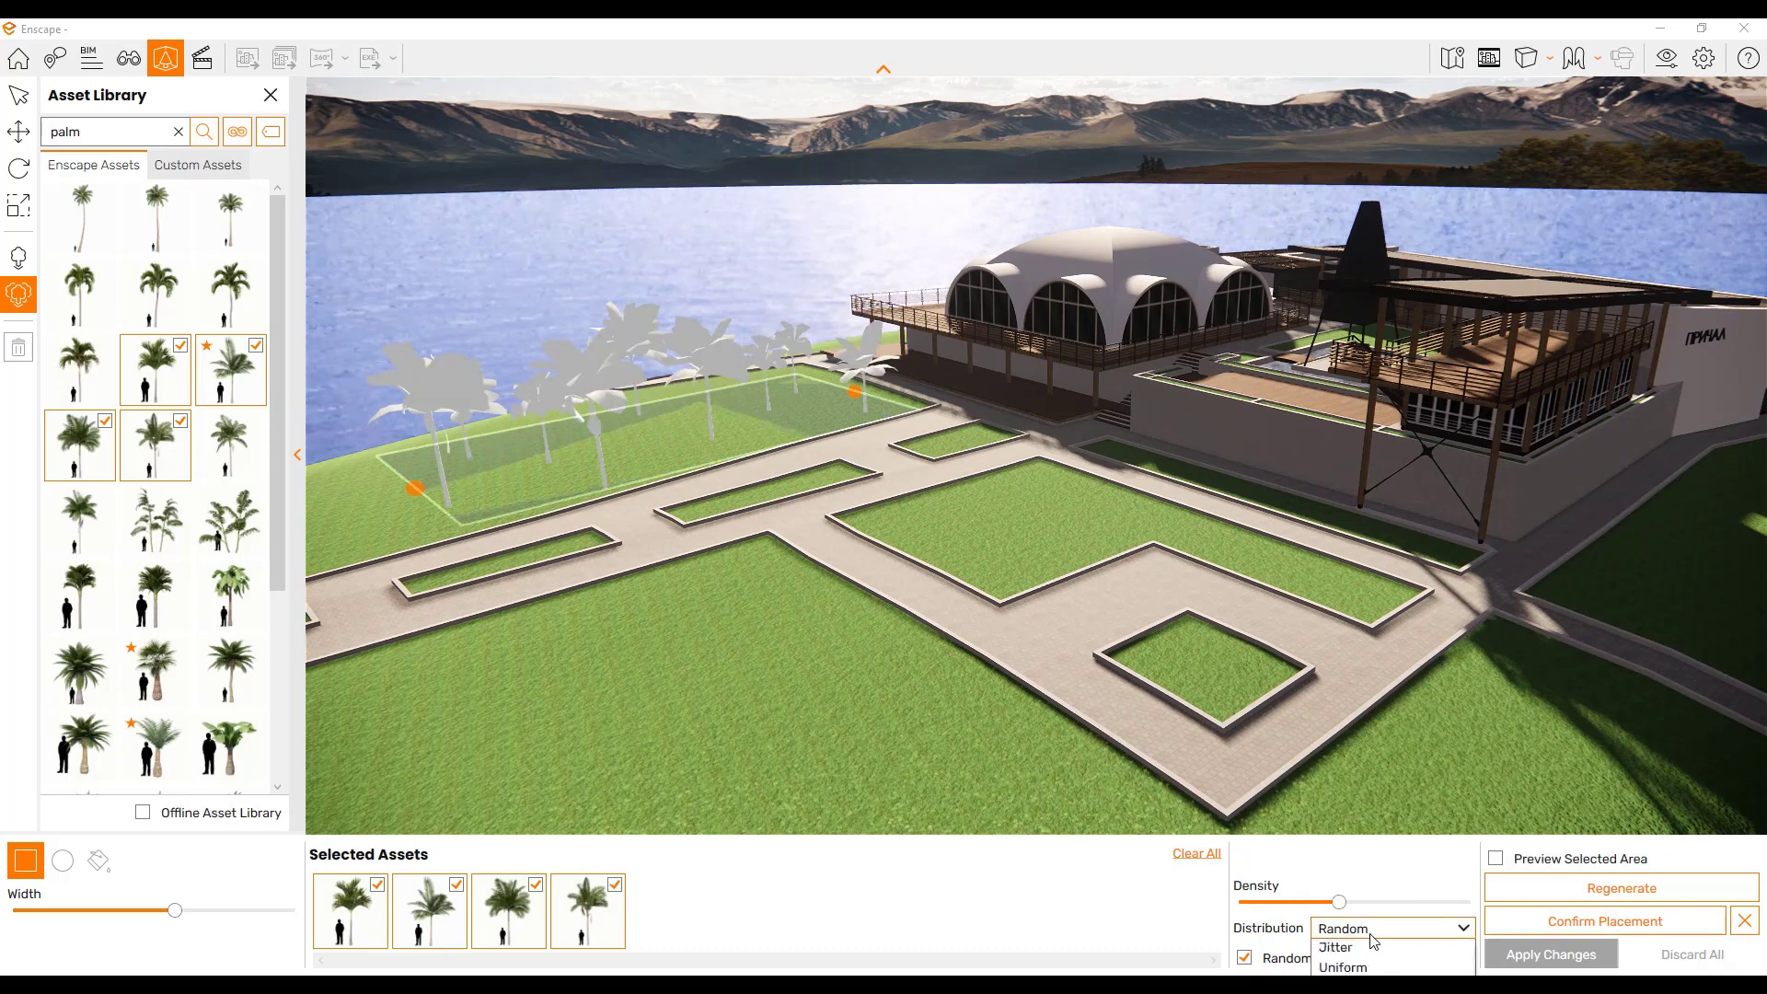
pyautogui.click(1345, 970)
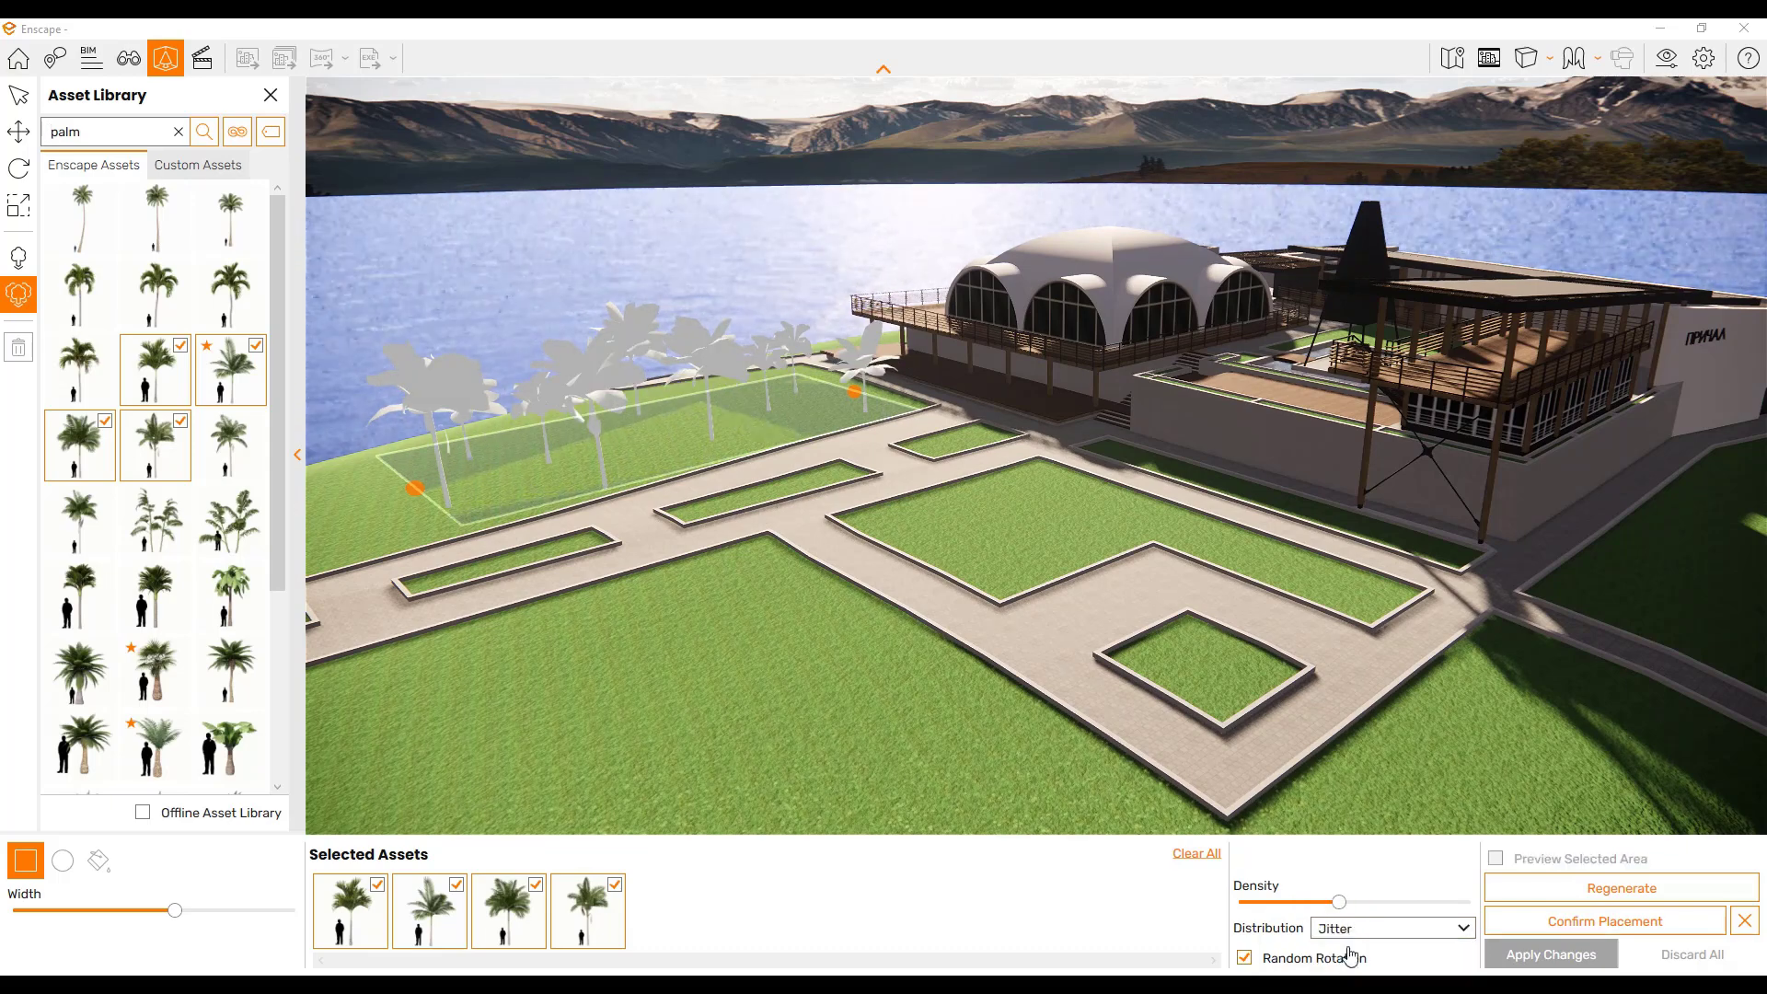
pyautogui.click(1359, 929)
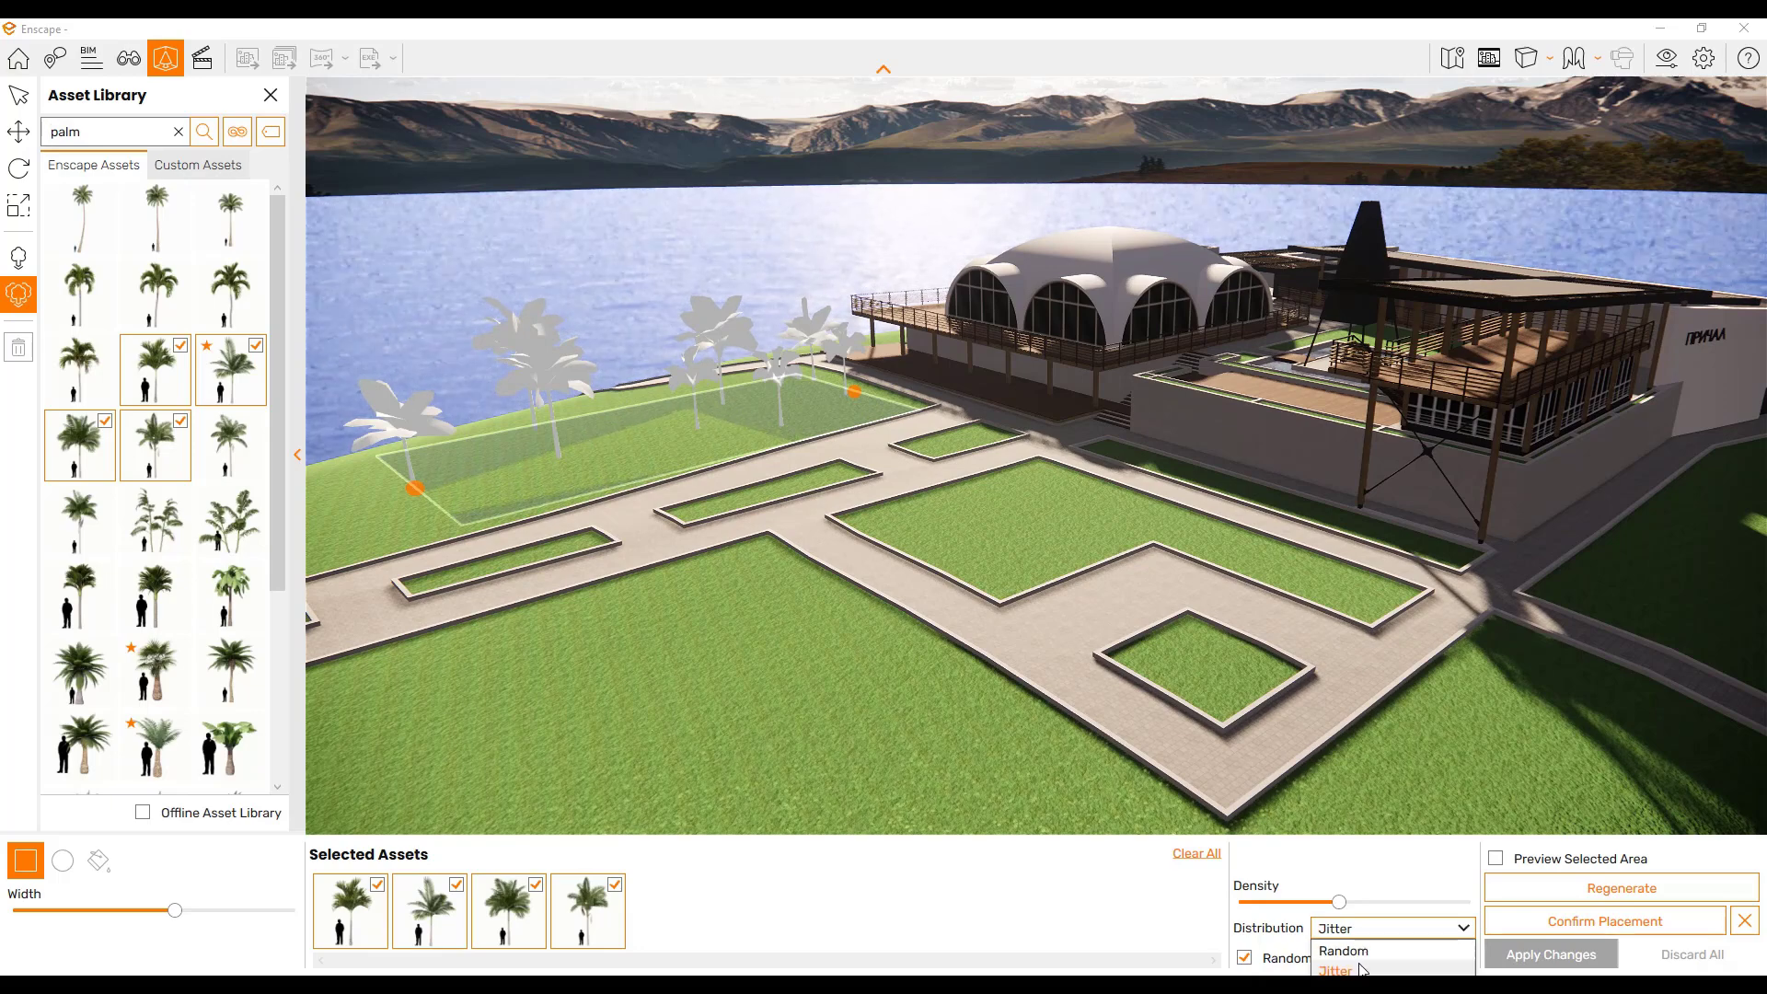
pyautogui.click(1360, 952)
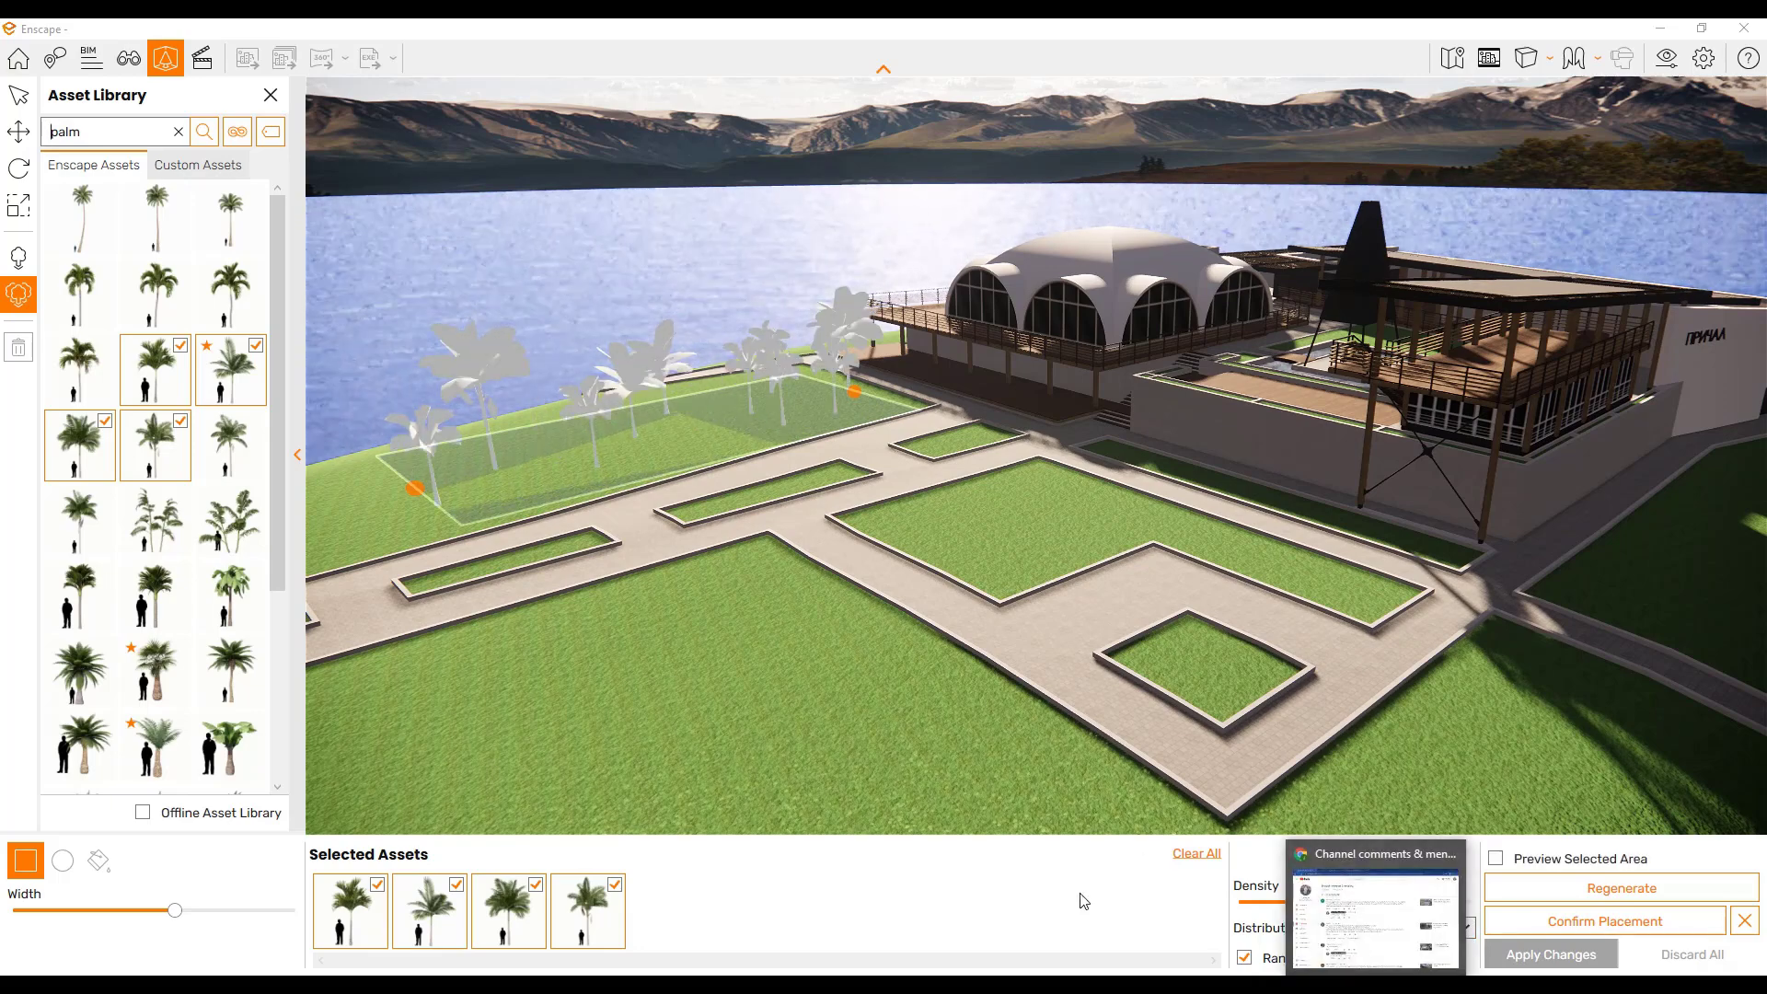
pyautogui.click(1343, 929)
pyautogui.click(1338, 961)
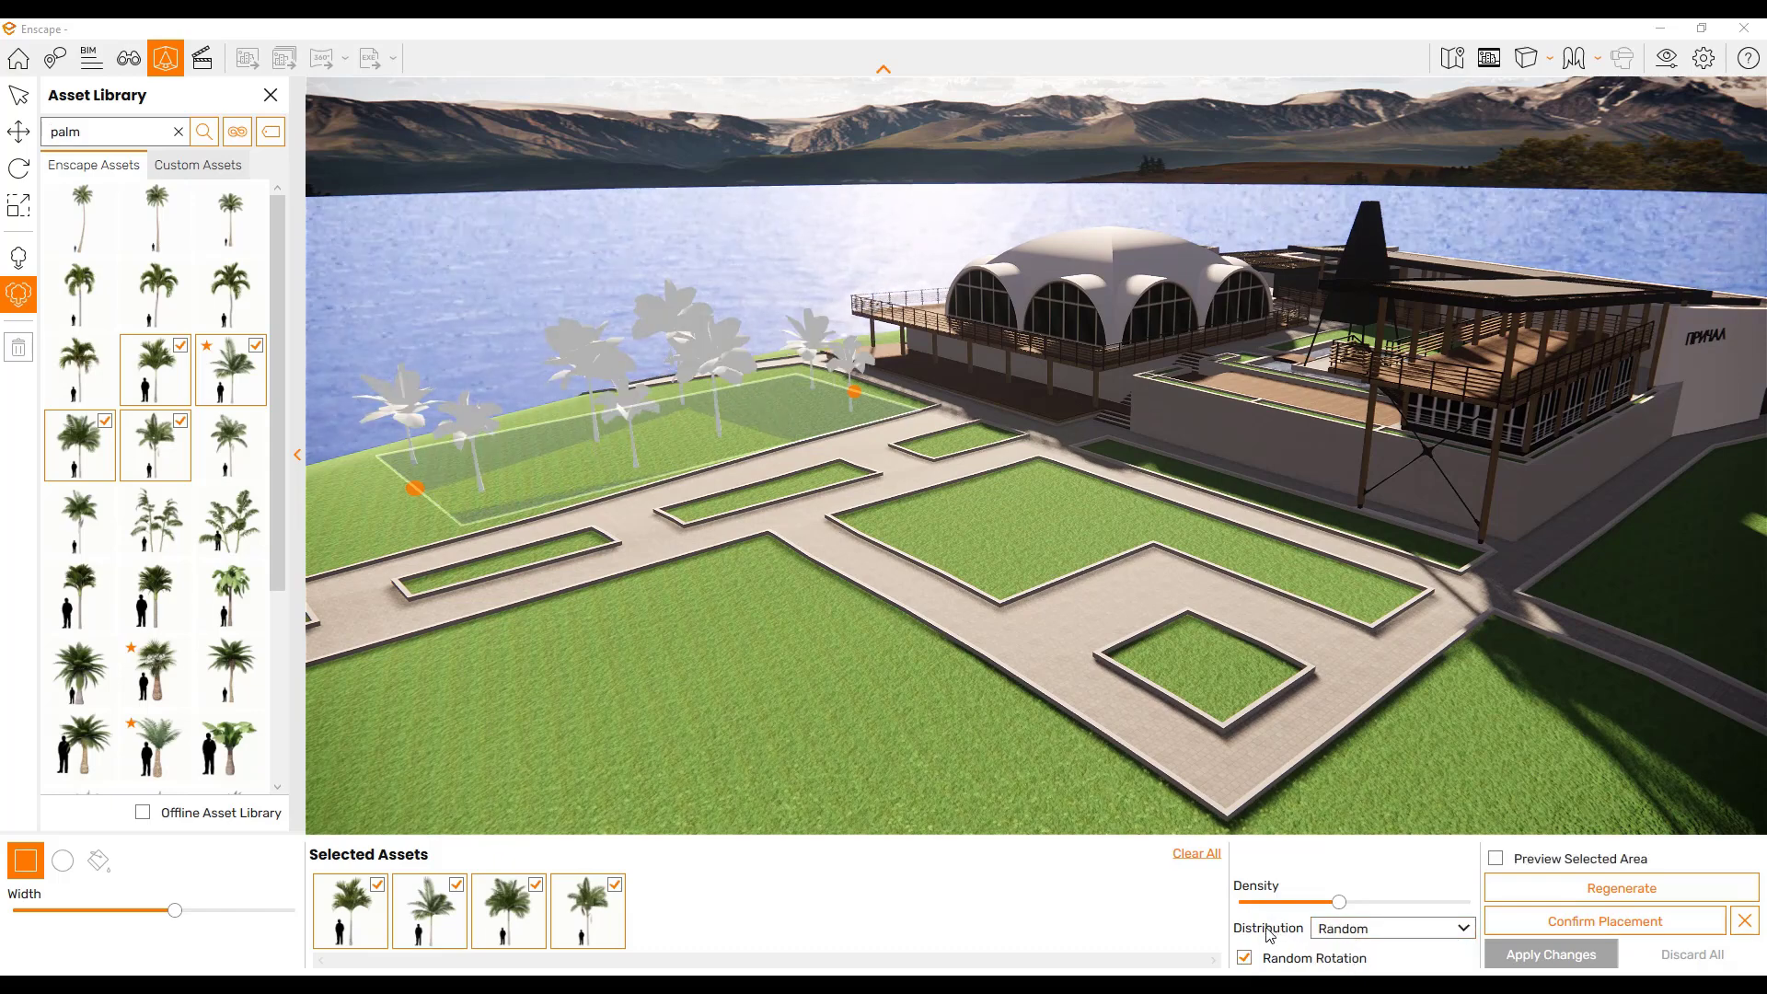
pyautogui.click(1245, 958)
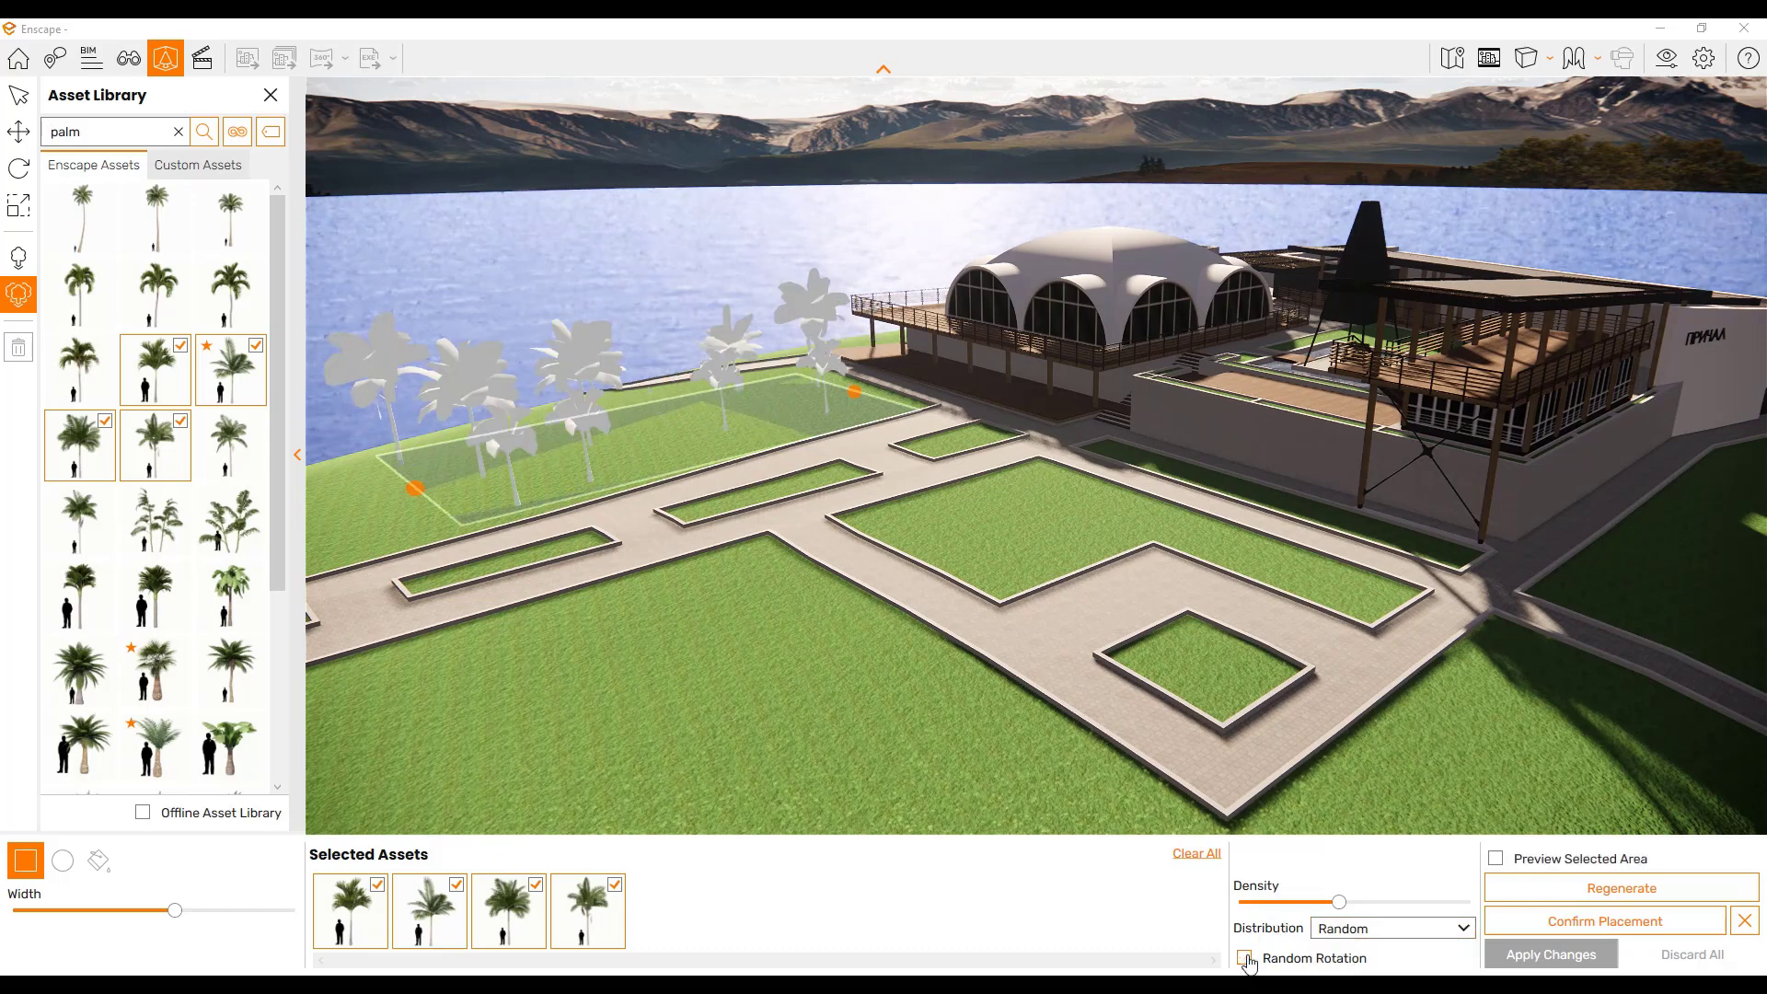
pyautogui.click(1245, 957)
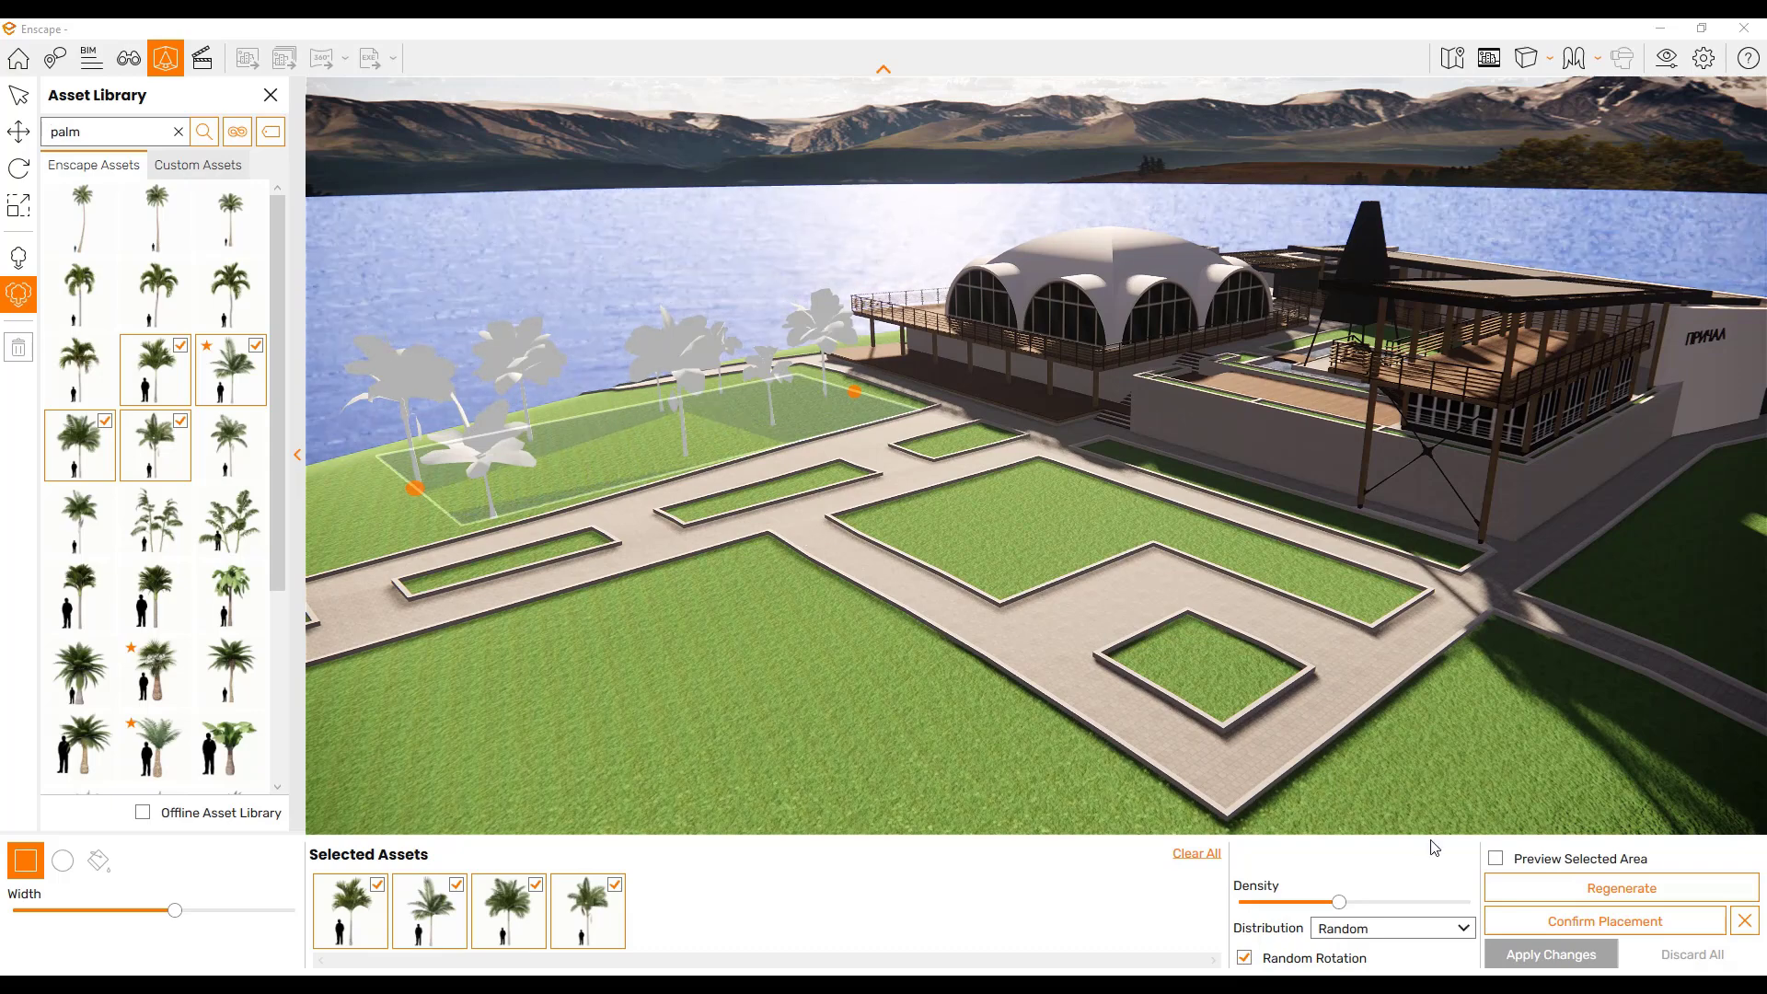
# - Preview the palms in the strip, shorten it from its far end and stretch it back towards the domed building
pyautogui.click(1496, 860)
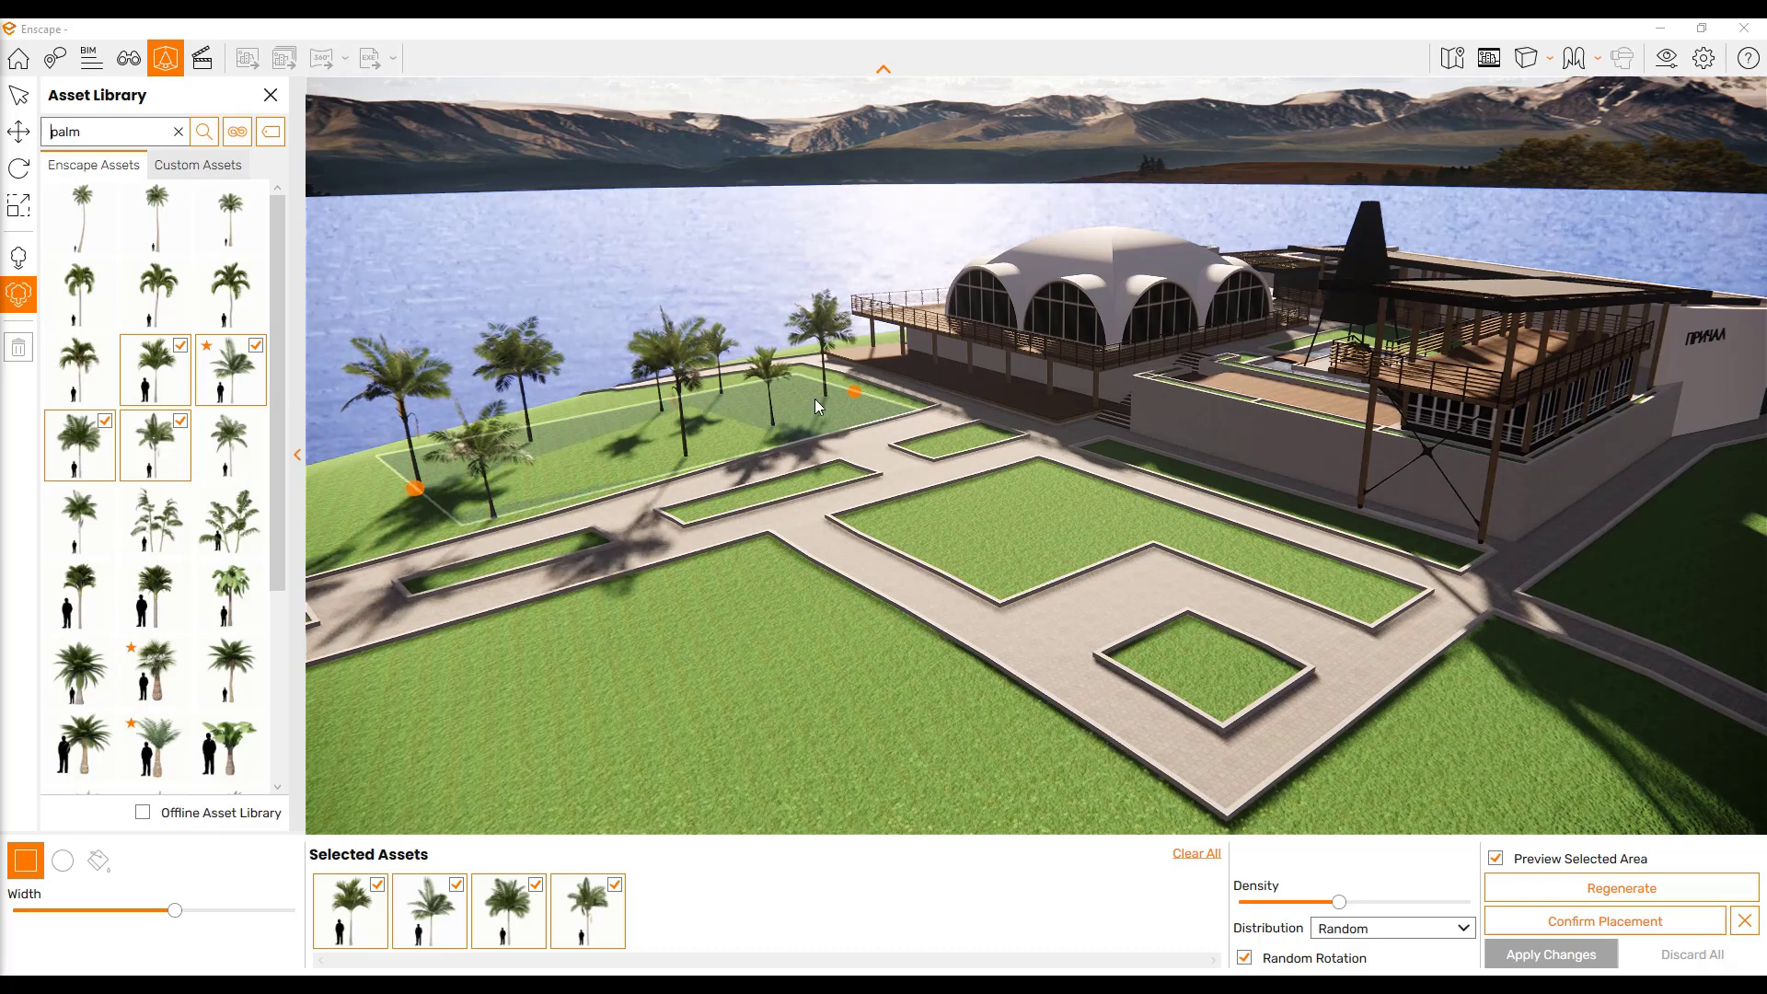
pyautogui.moveTo(854, 390); pyautogui.dragTo(764, 408)
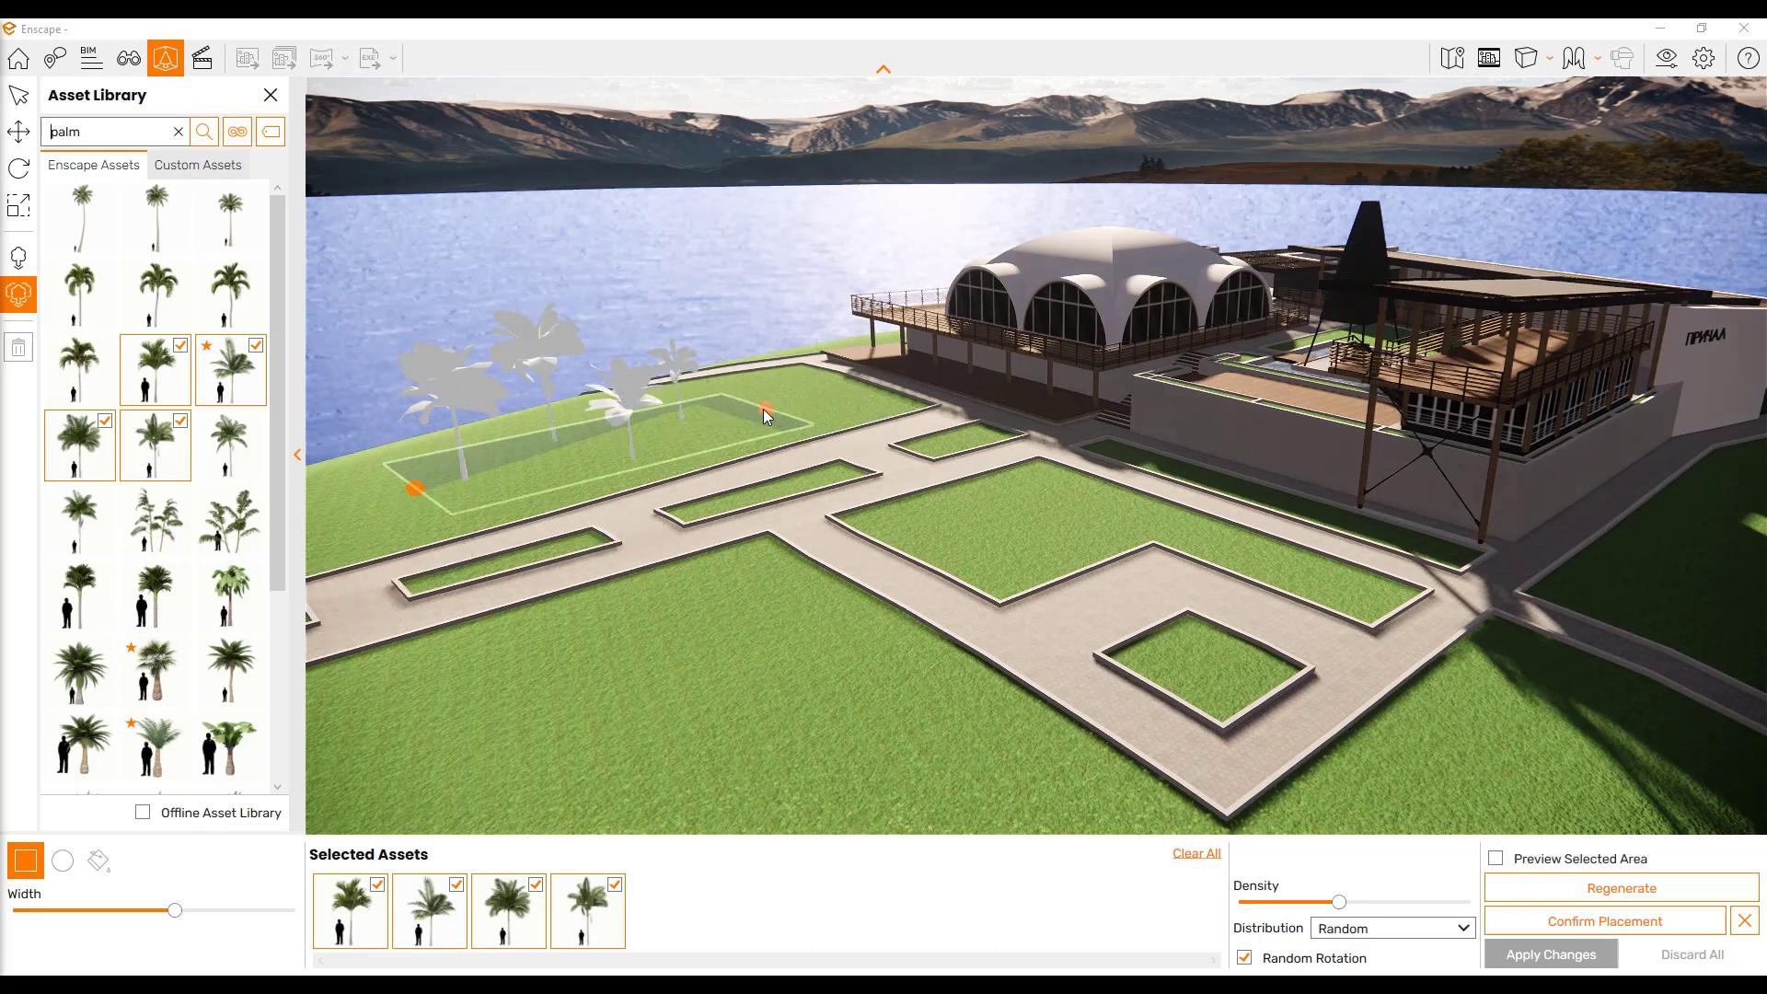
pyautogui.click(1495, 859)
pyautogui.click(1495, 858)
pyautogui.click(1495, 858)
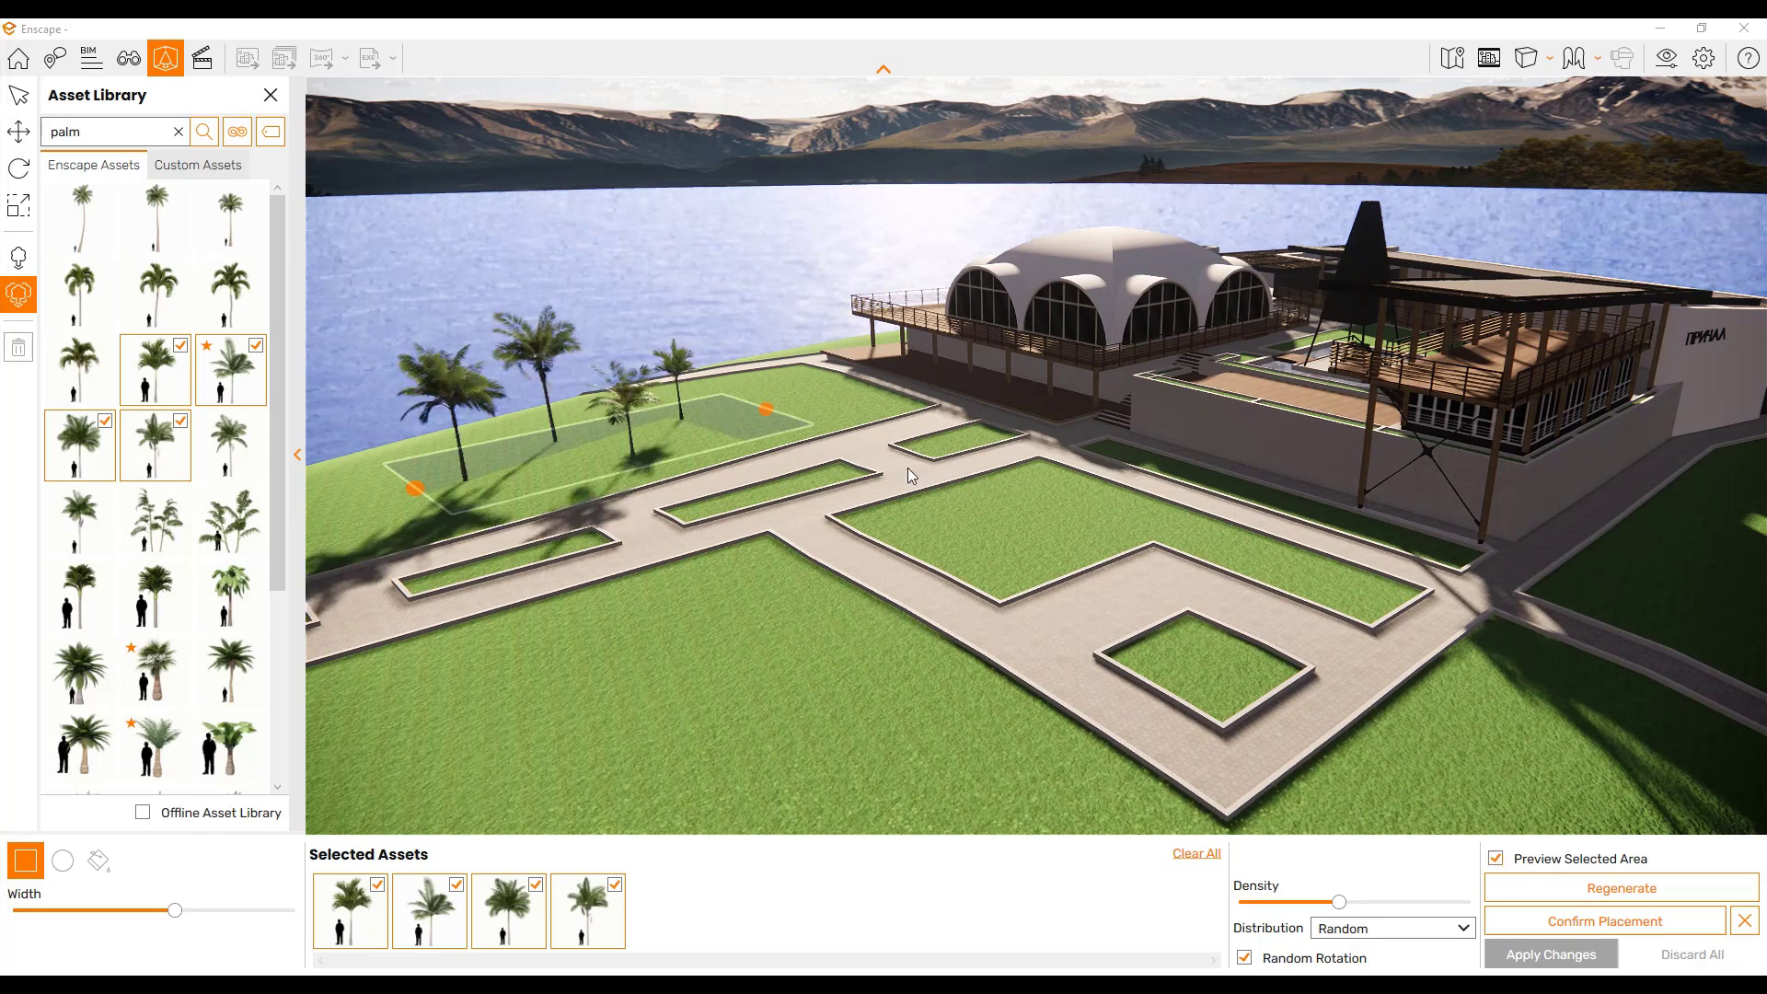
pyautogui.moveTo(771, 414); pyautogui.dragTo(843, 396)
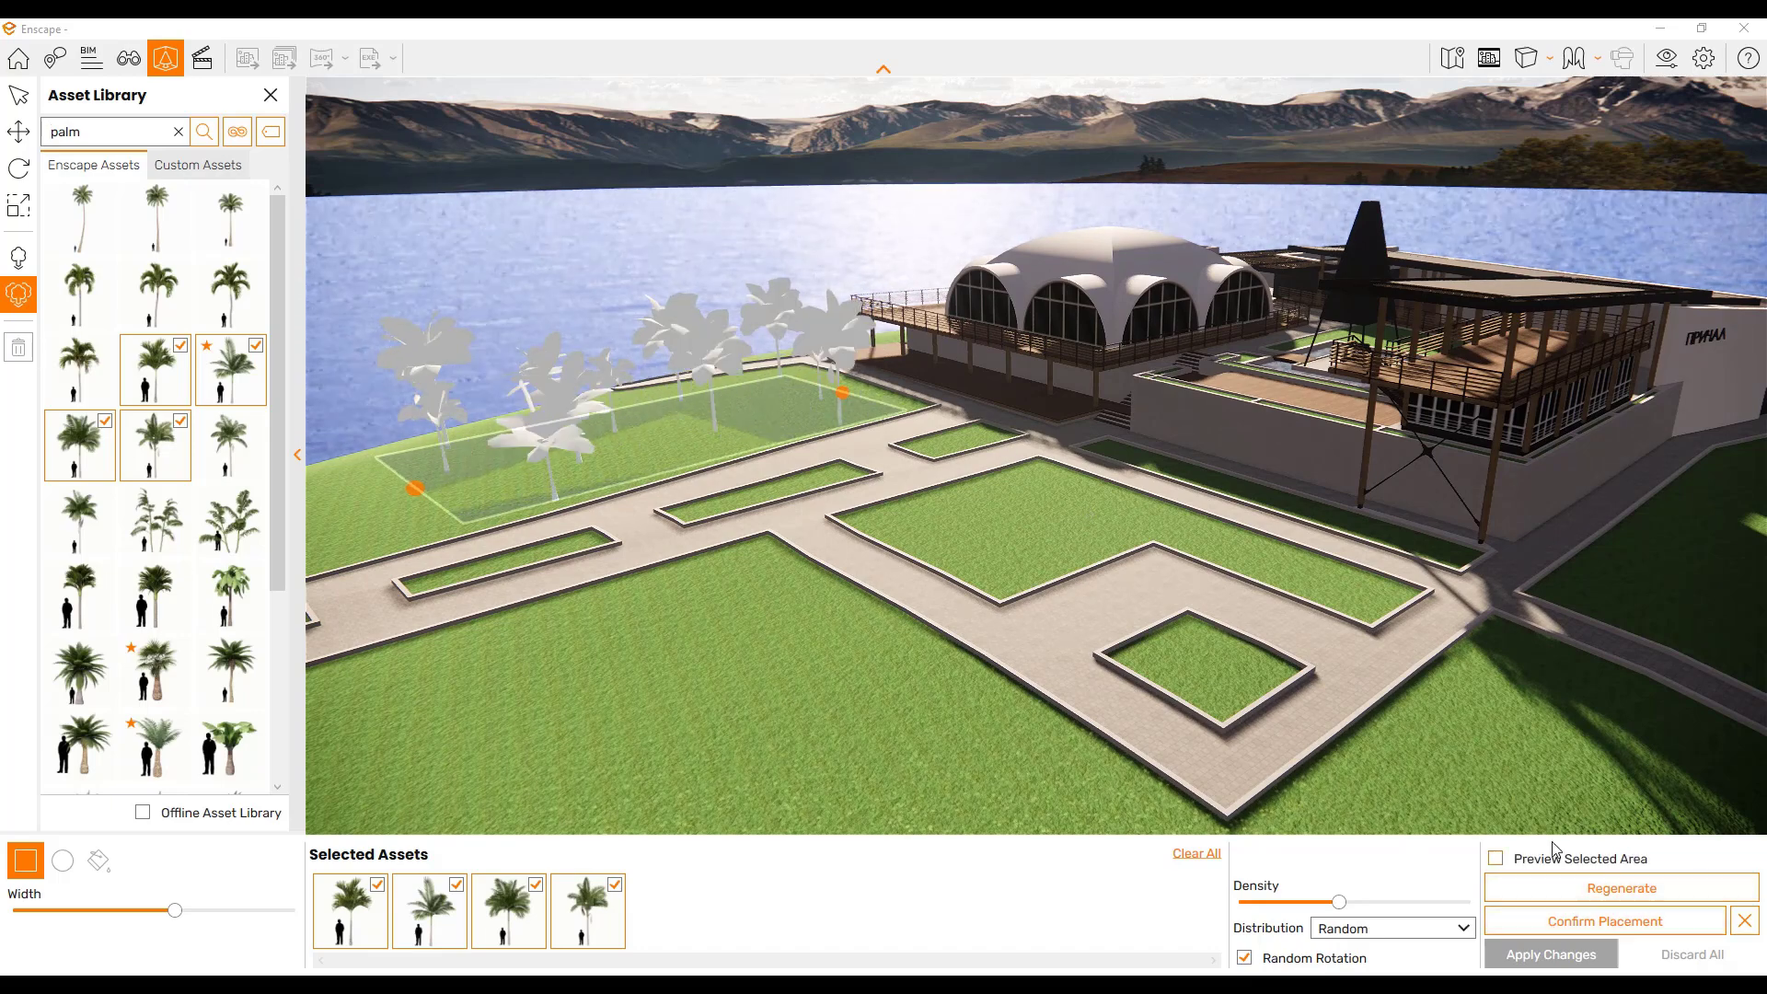
# - Regenerate the waterfront palm layout several times, confirm the placement and apply the changes to the model
pyautogui.click(1597, 924)
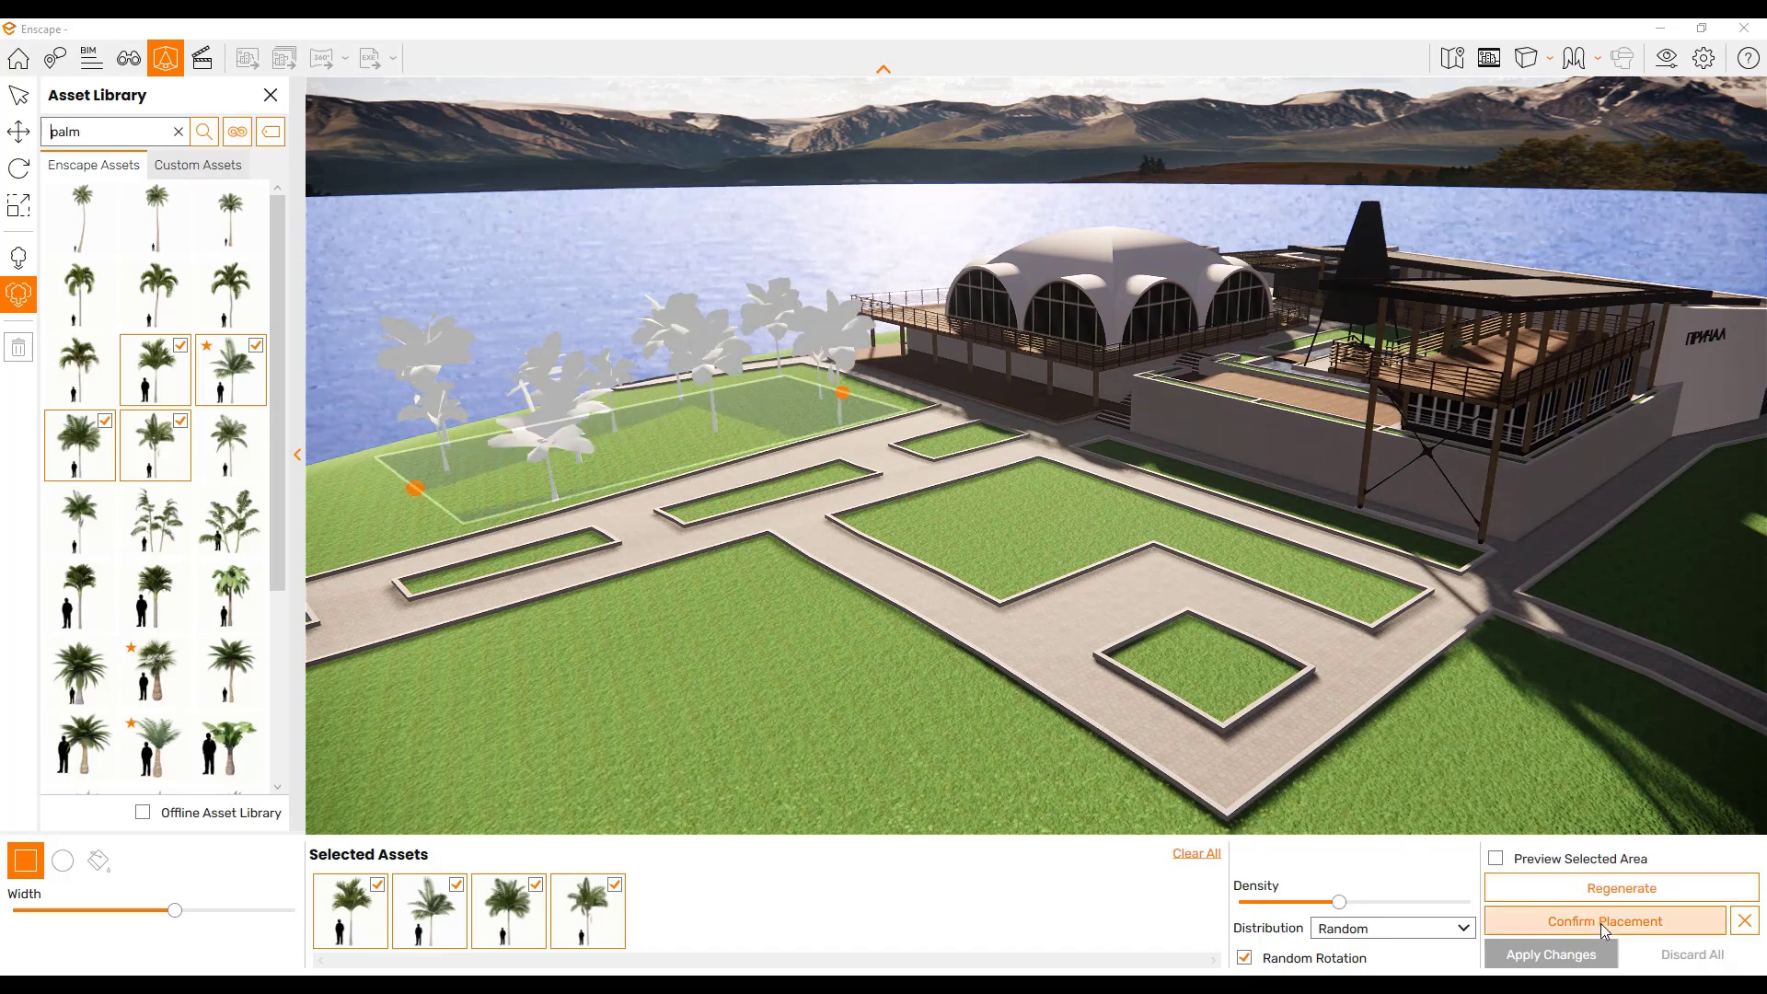
pyautogui.click(1606, 894)
pyautogui.click(1607, 894)
pyautogui.click(1609, 892)
pyautogui.click(1609, 893)
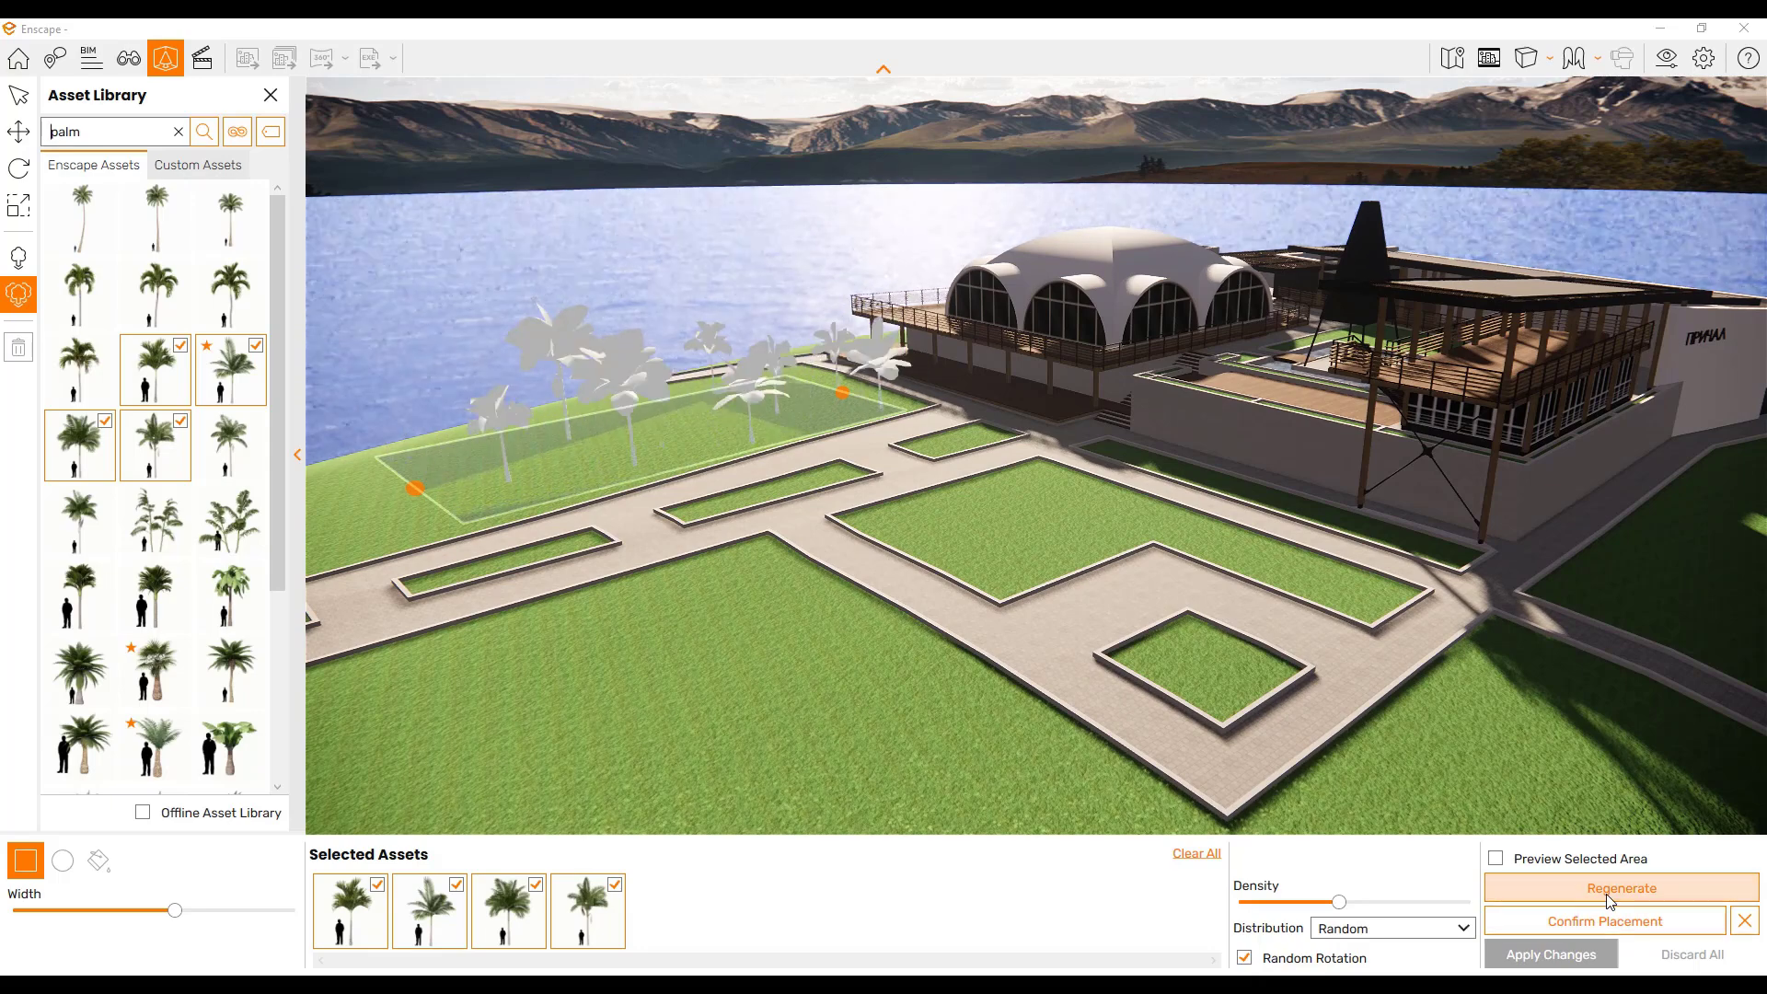
pyautogui.click(1608, 894)
pyautogui.click(1622, 929)
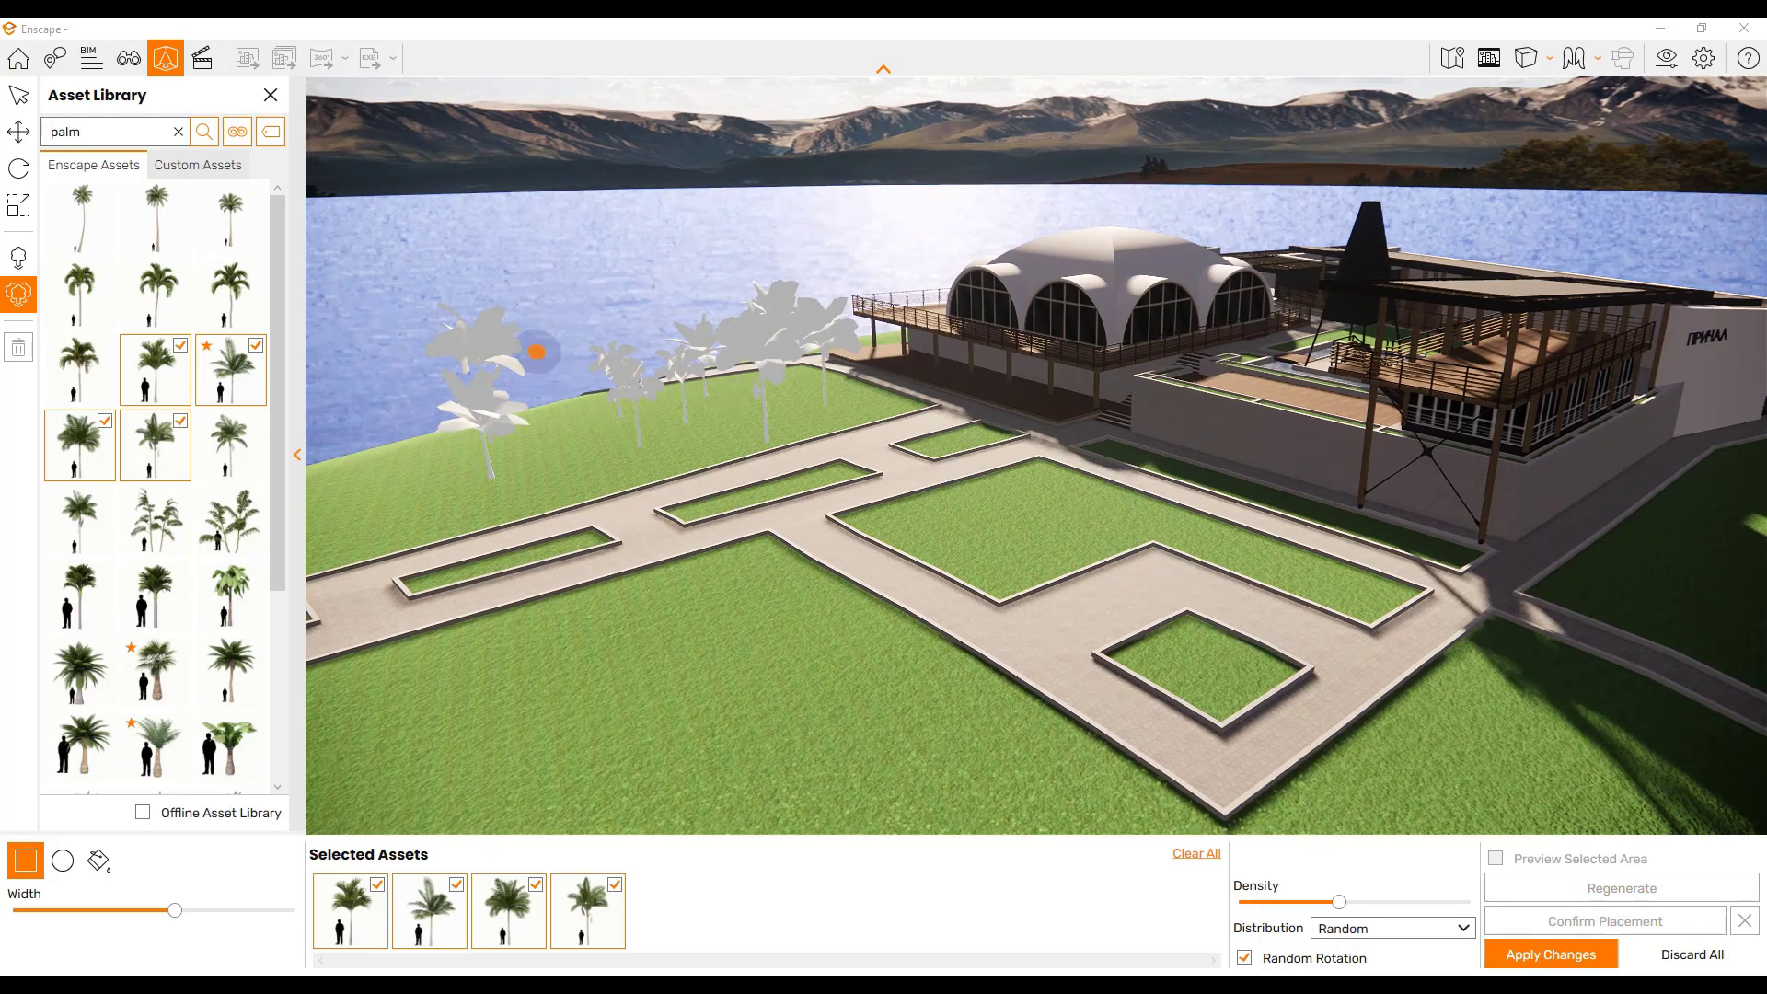
pyautogui.click(1551, 957)
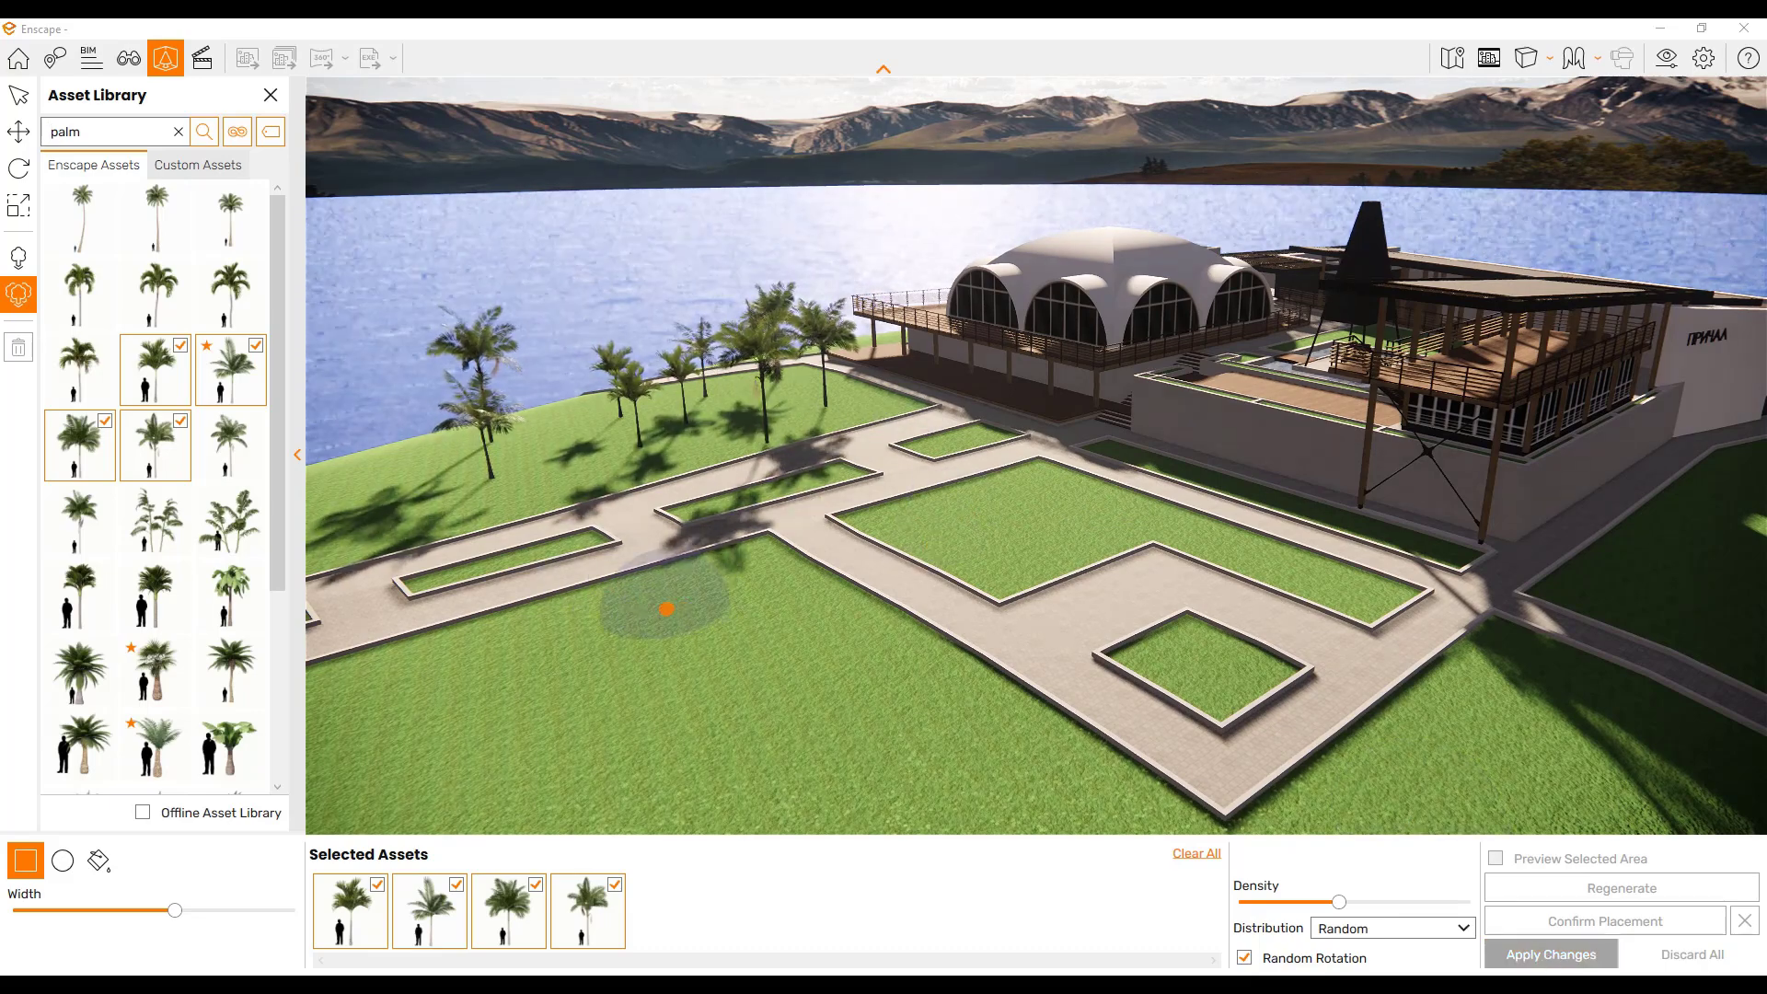
# - Define a circular placement area for the four selected palms on the lawn inside the path corner and slightly raise the density
pyautogui.click(62, 863)
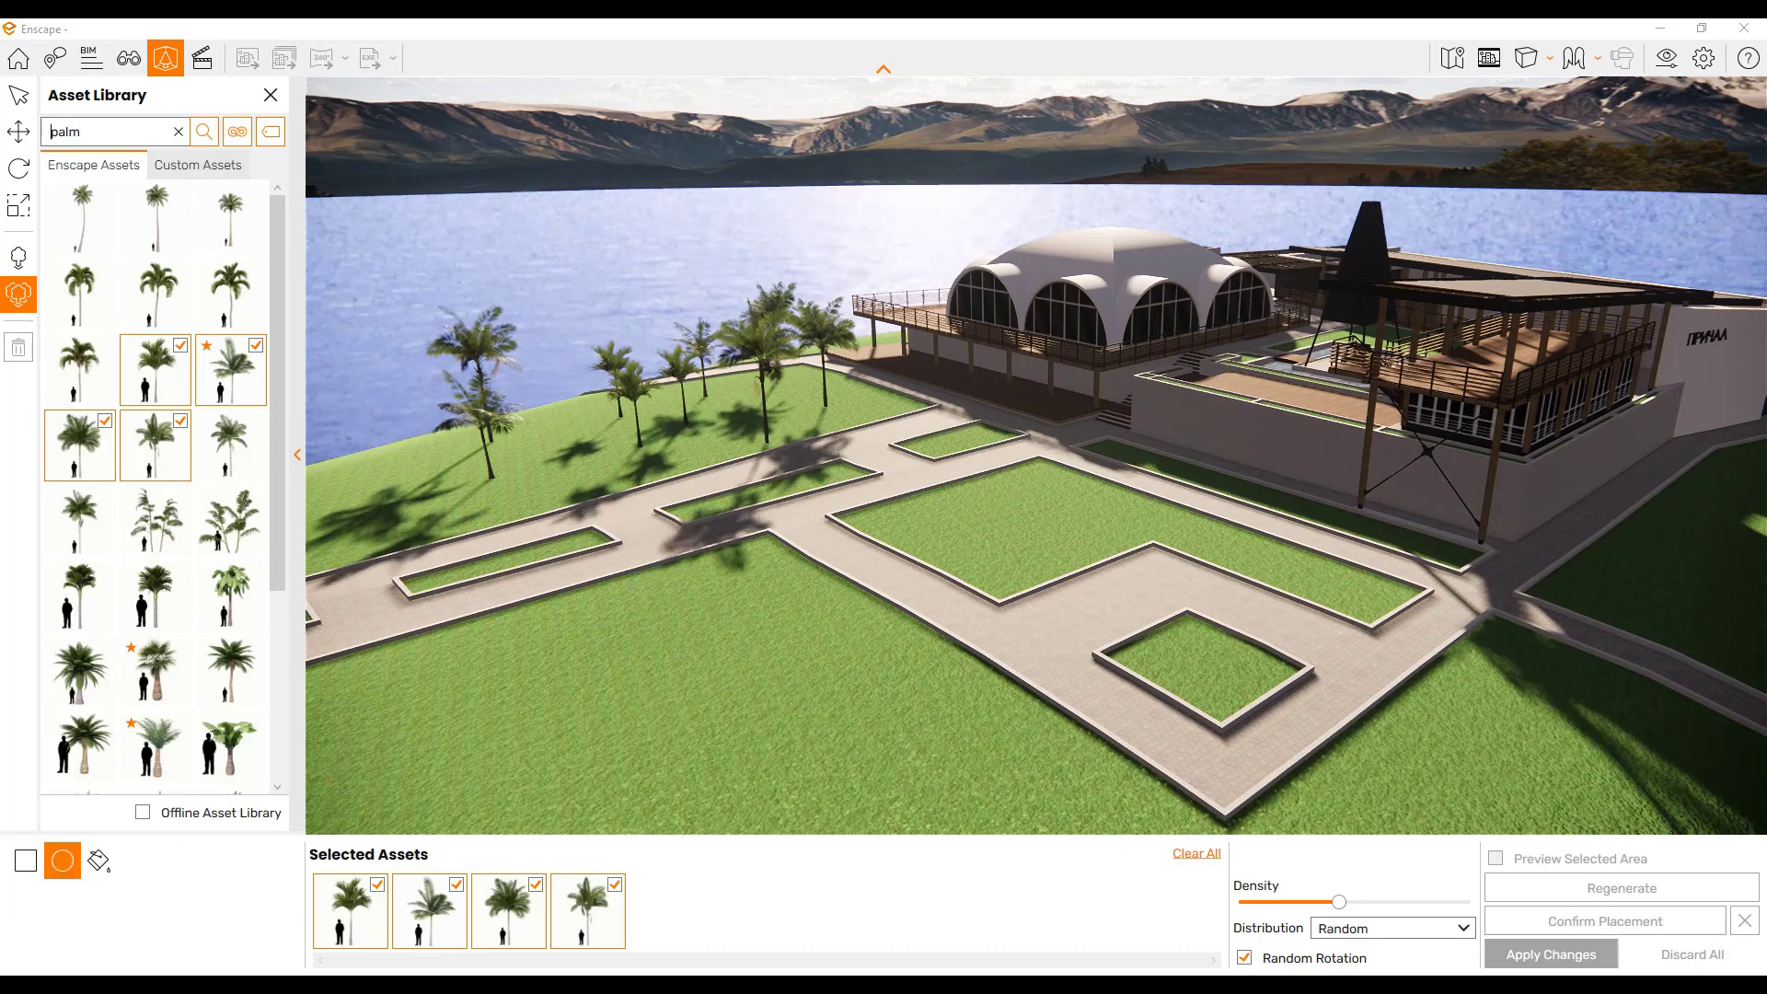
pyautogui.click(739, 657)
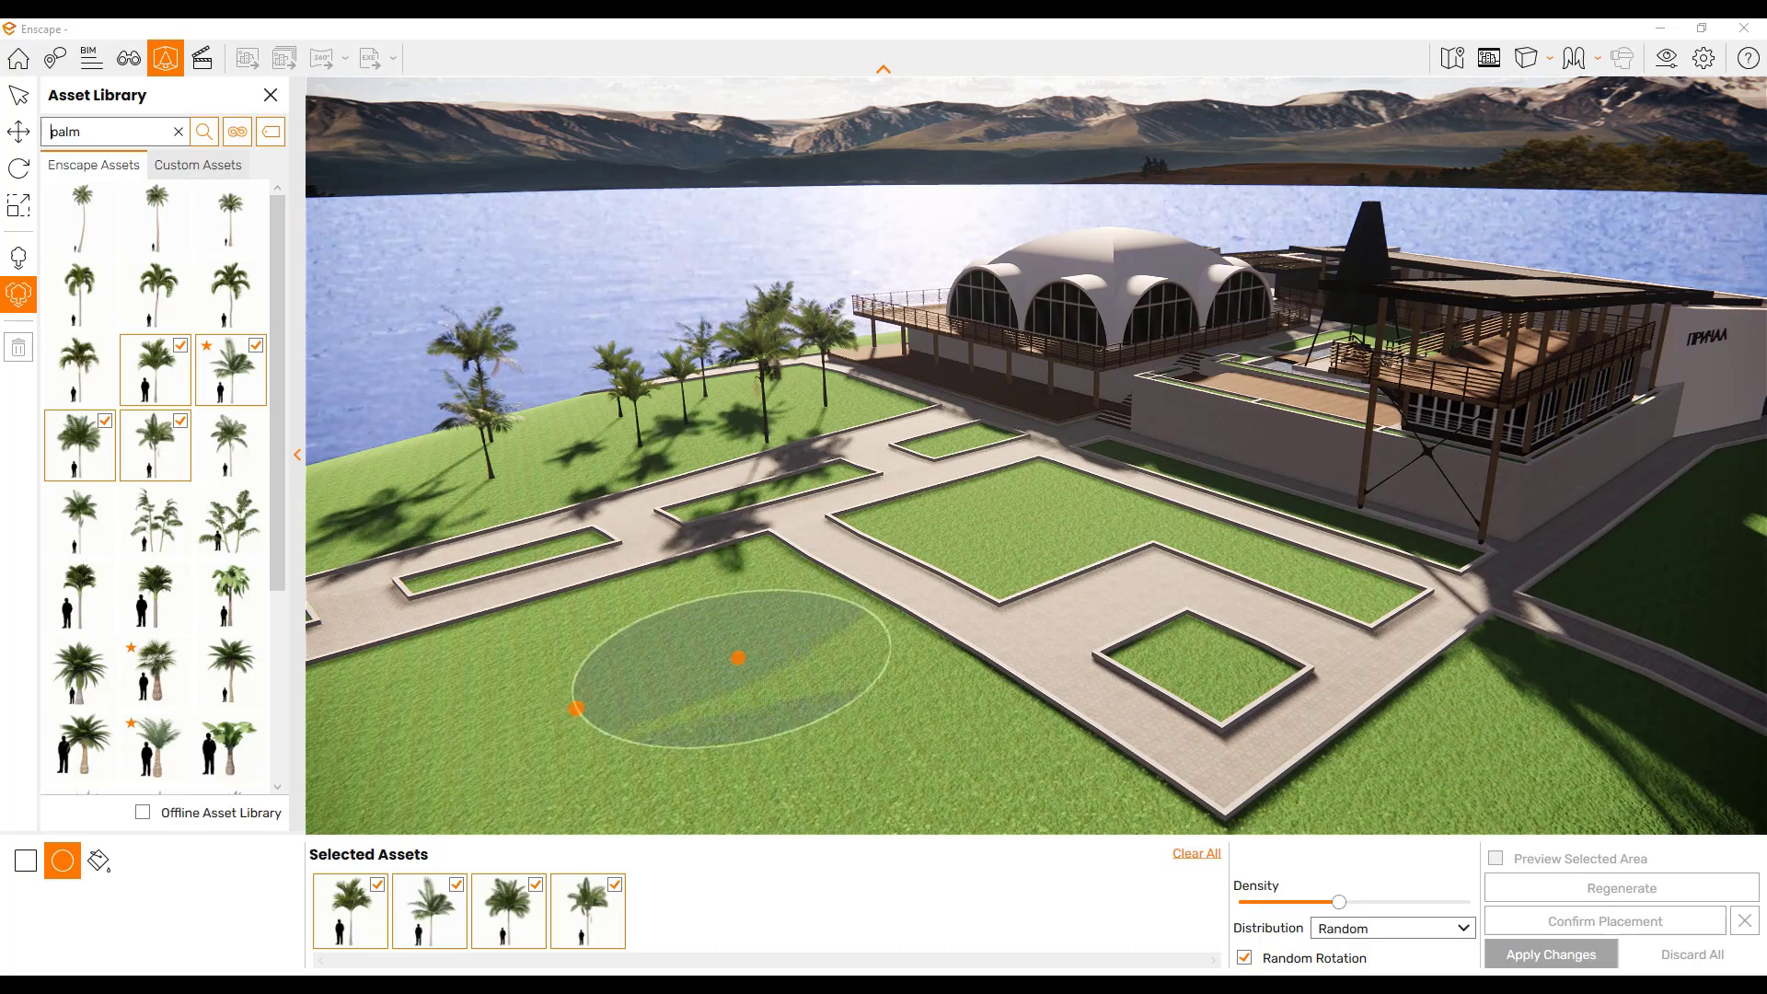
pyautogui.click(579, 708)
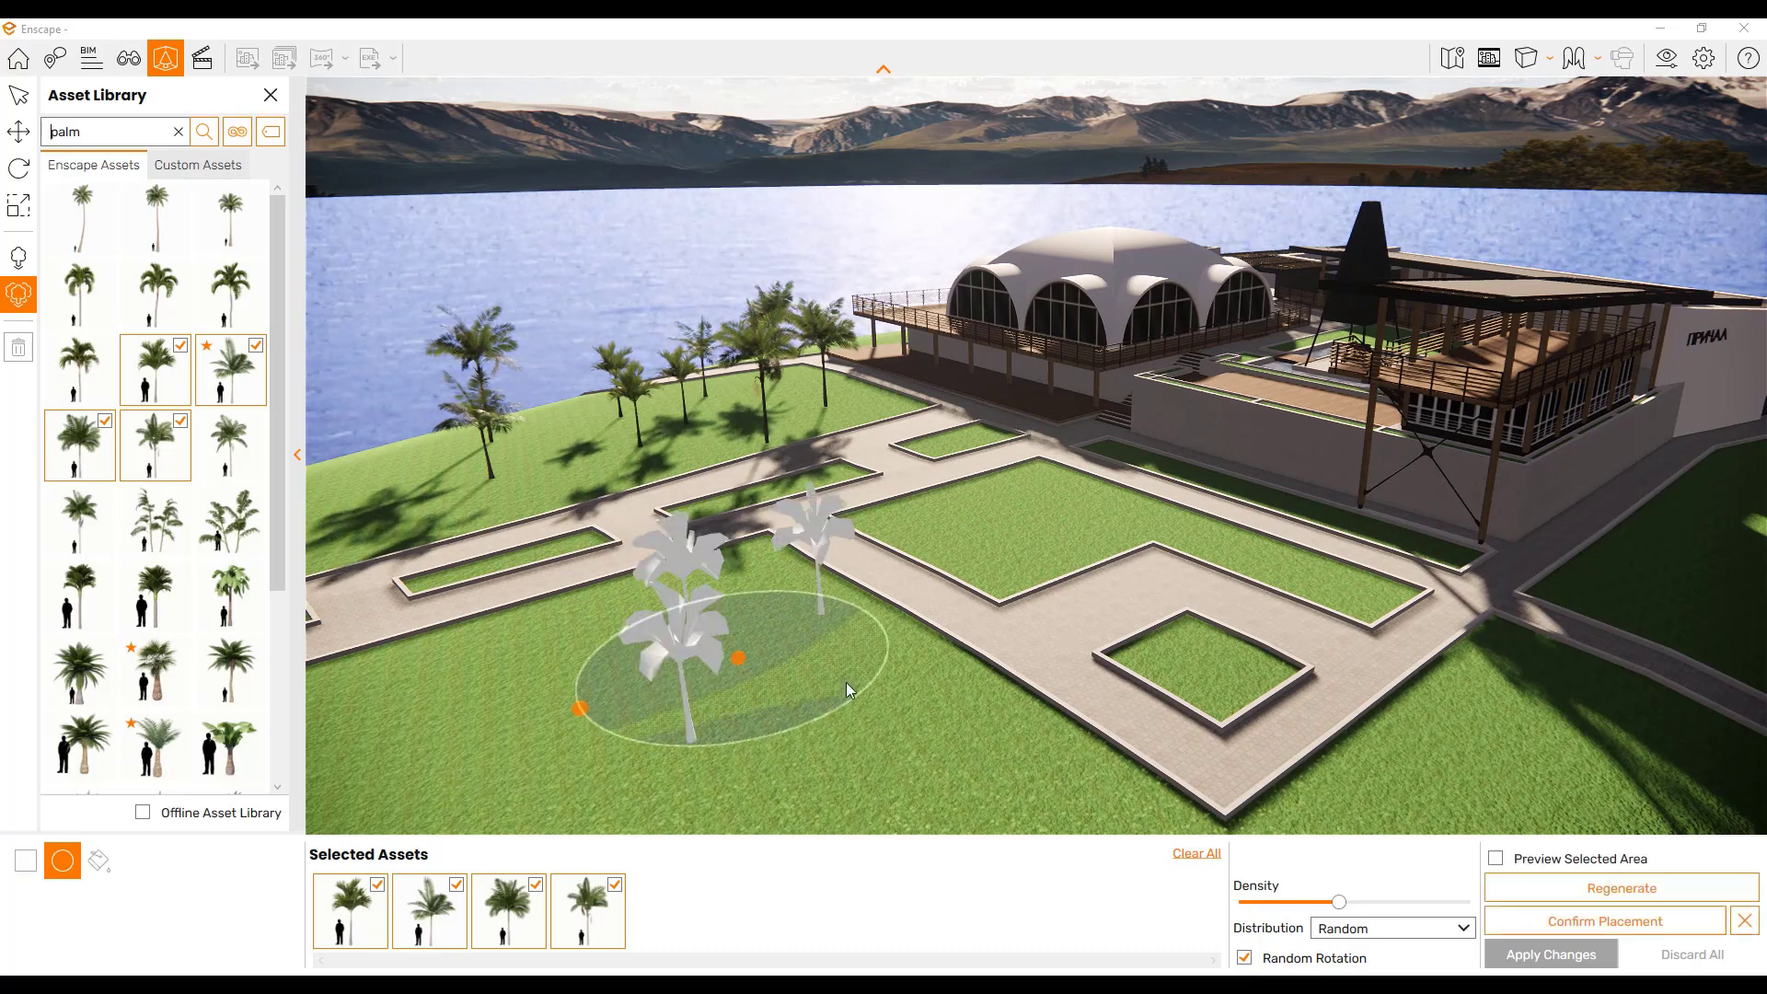
pyautogui.moveTo(1387, 904)
pyautogui.mouseDown()
pyautogui.moveTo(1422, 903)
pyautogui.moveTo(1367, 903)
pyautogui.mouseUp()
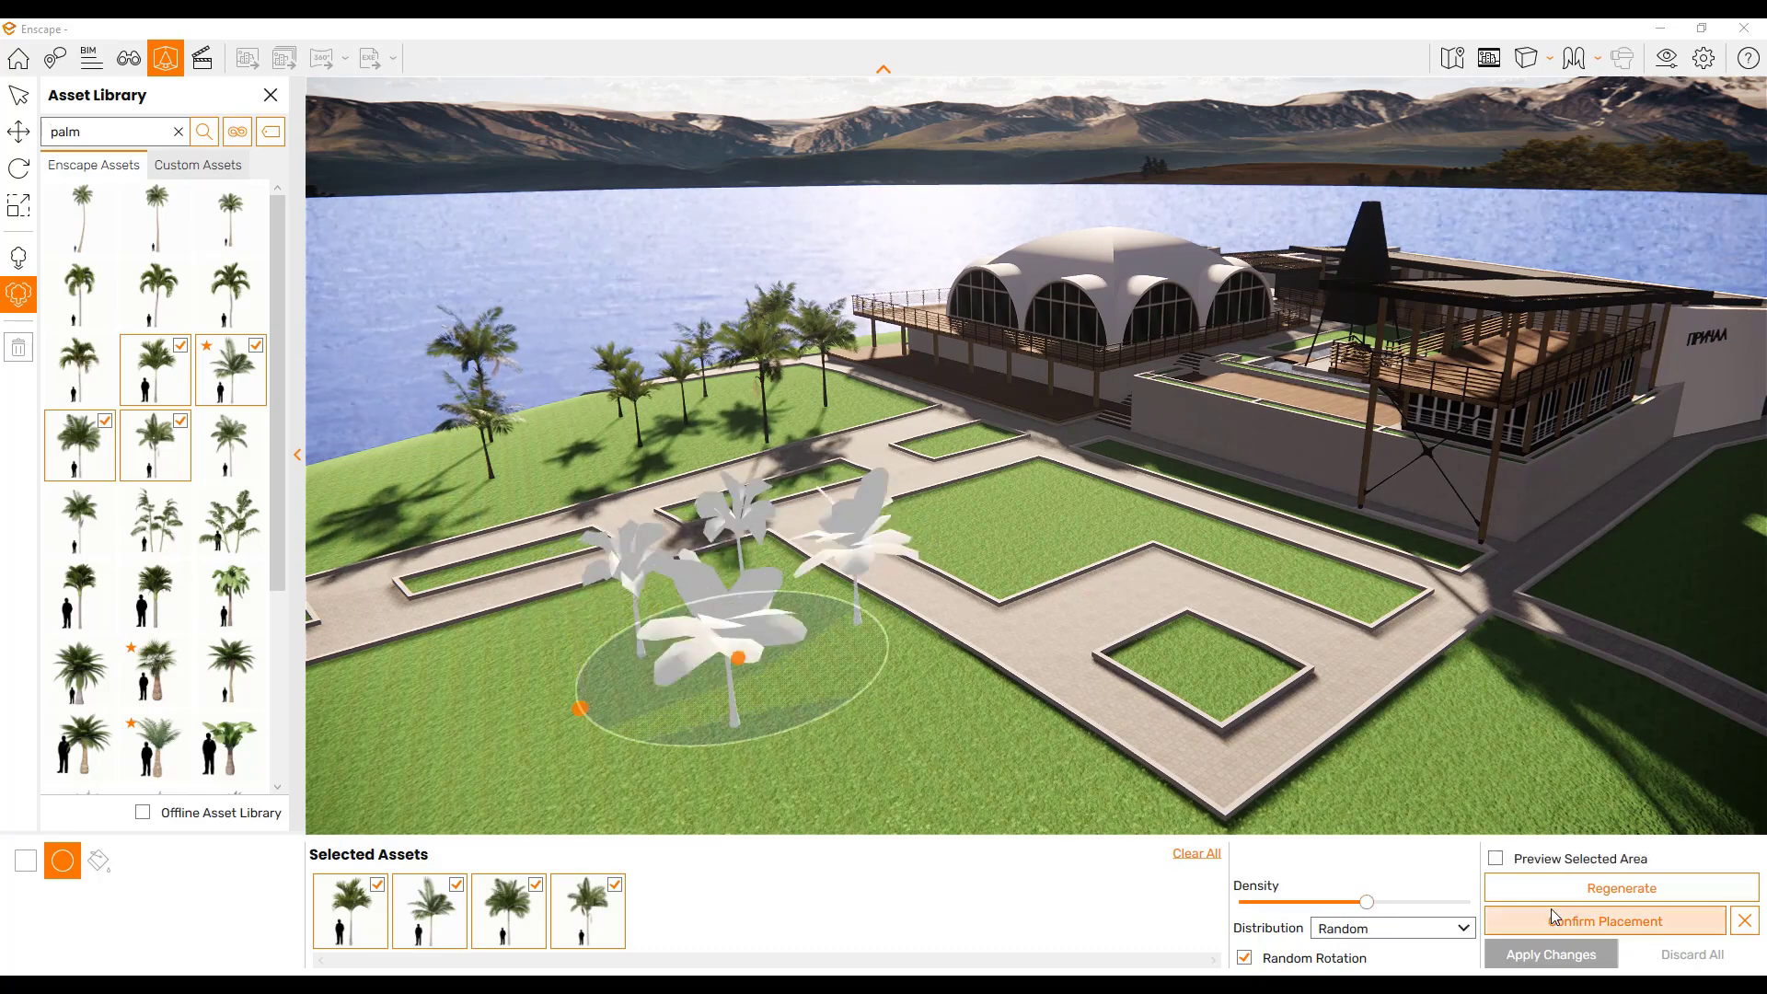
# - Regenerate the circular palm group several times, confirm the placement and apply the changes
pyautogui.click(1630, 897)
pyautogui.click(1630, 897)
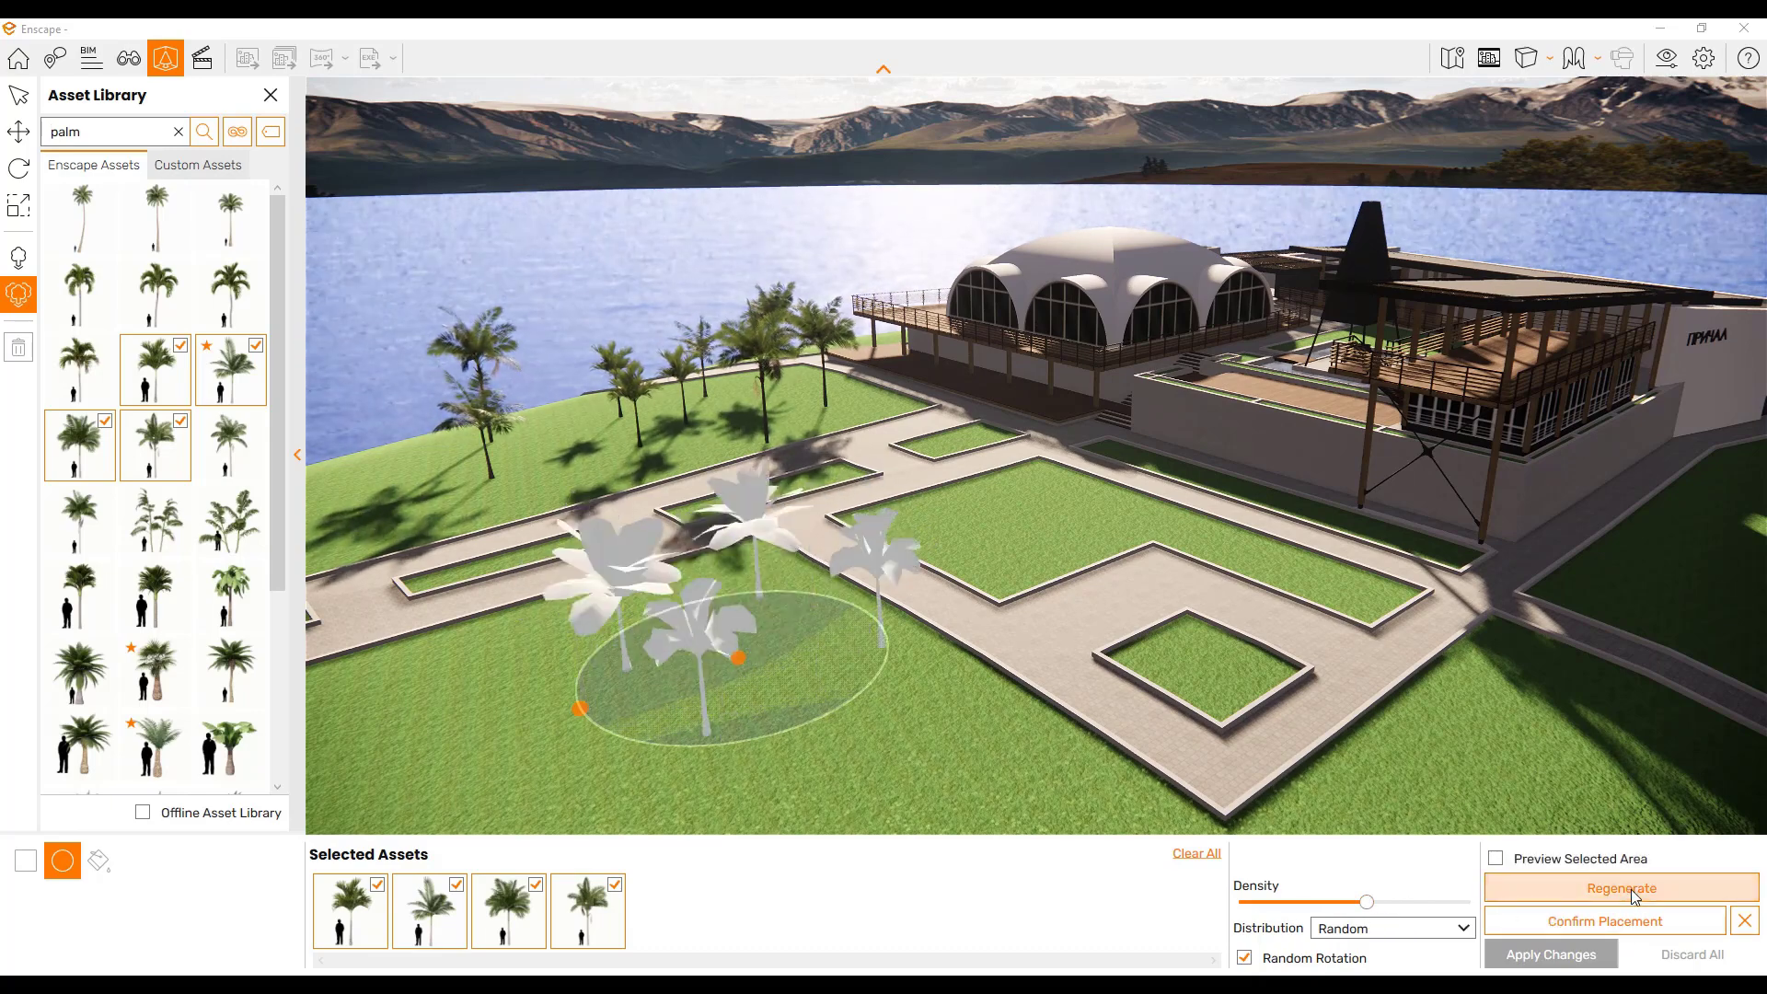
pyautogui.click(1631, 897)
pyautogui.click(1612, 917)
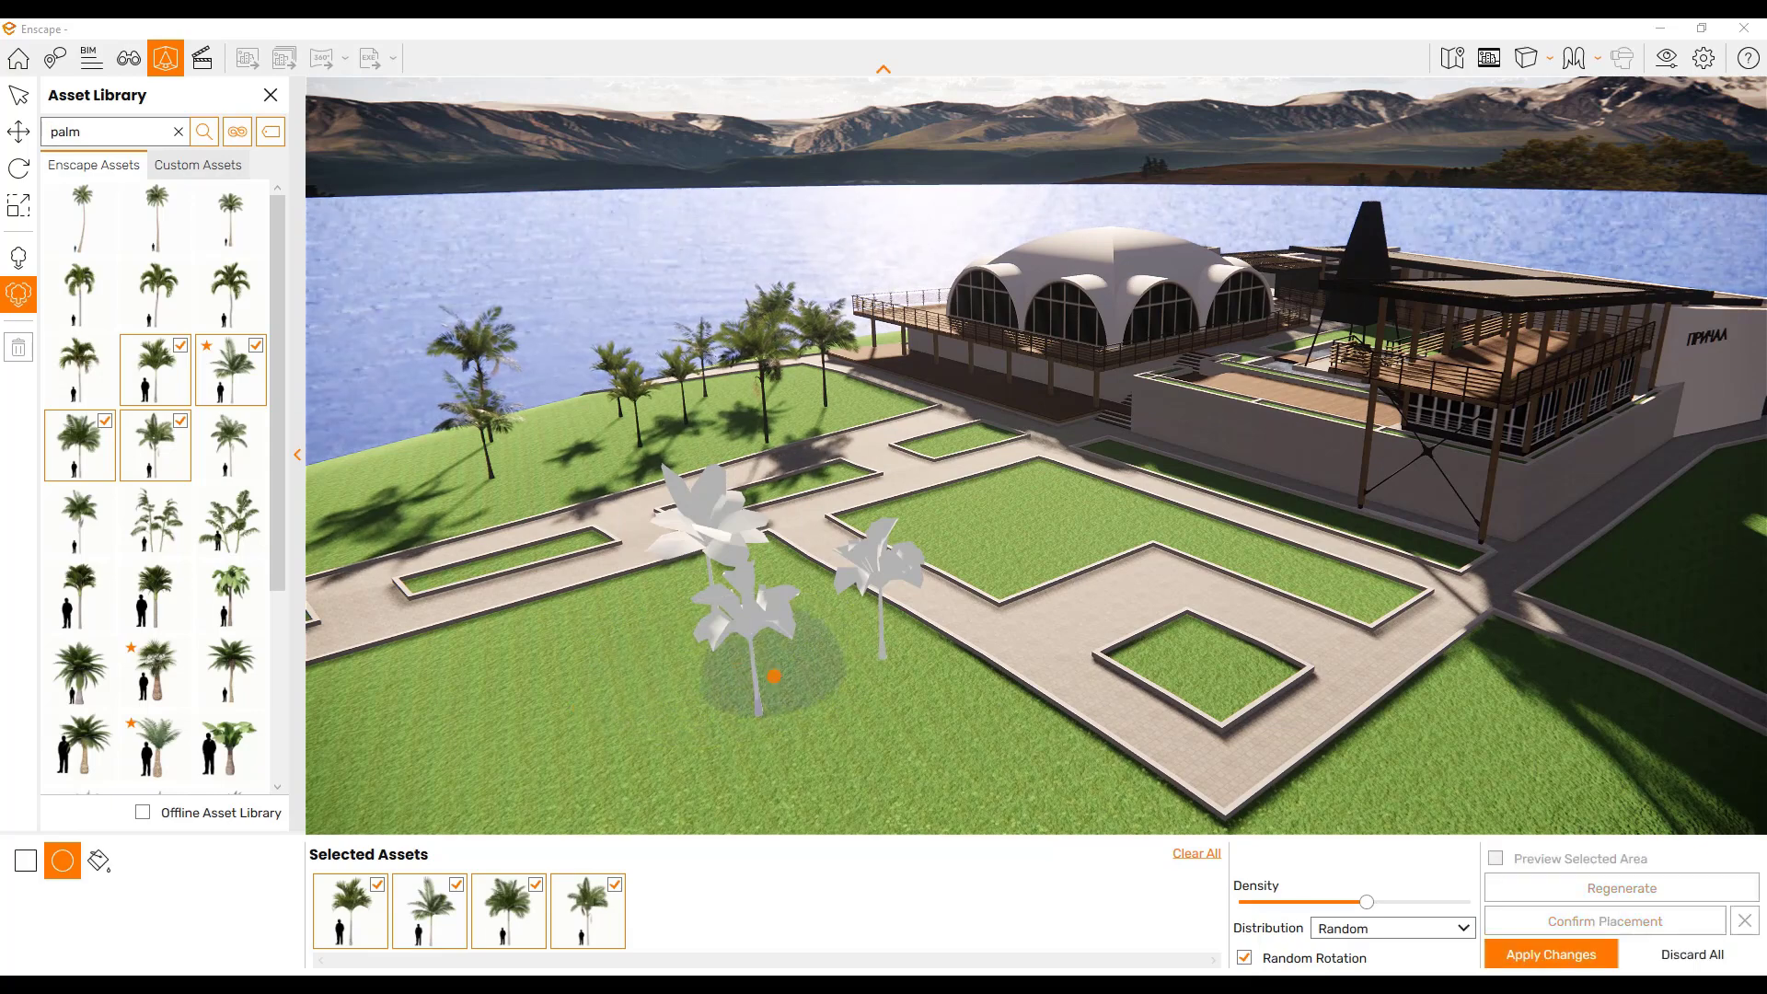
pyautogui.click(1553, 954)
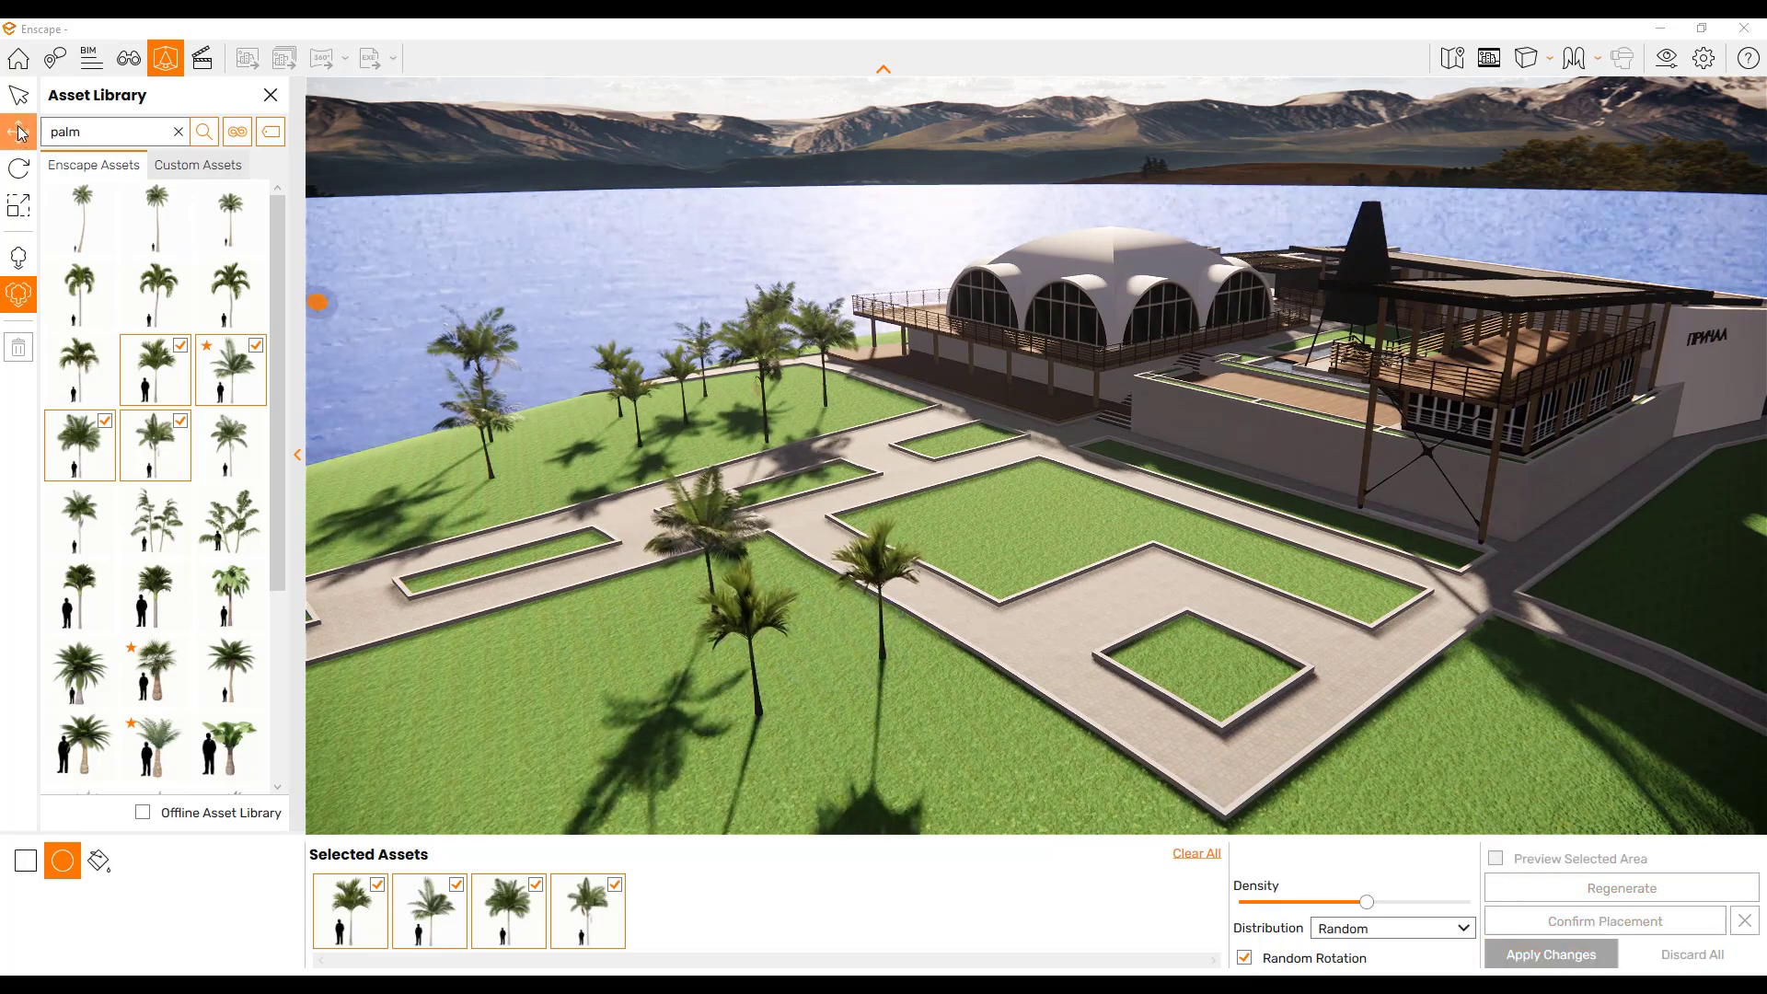
# - Select the front palm of the circular group and move it across the lawn towards the long narrow planter
pyautogui.click(18, 95)
pyautogui.click(764, 676)
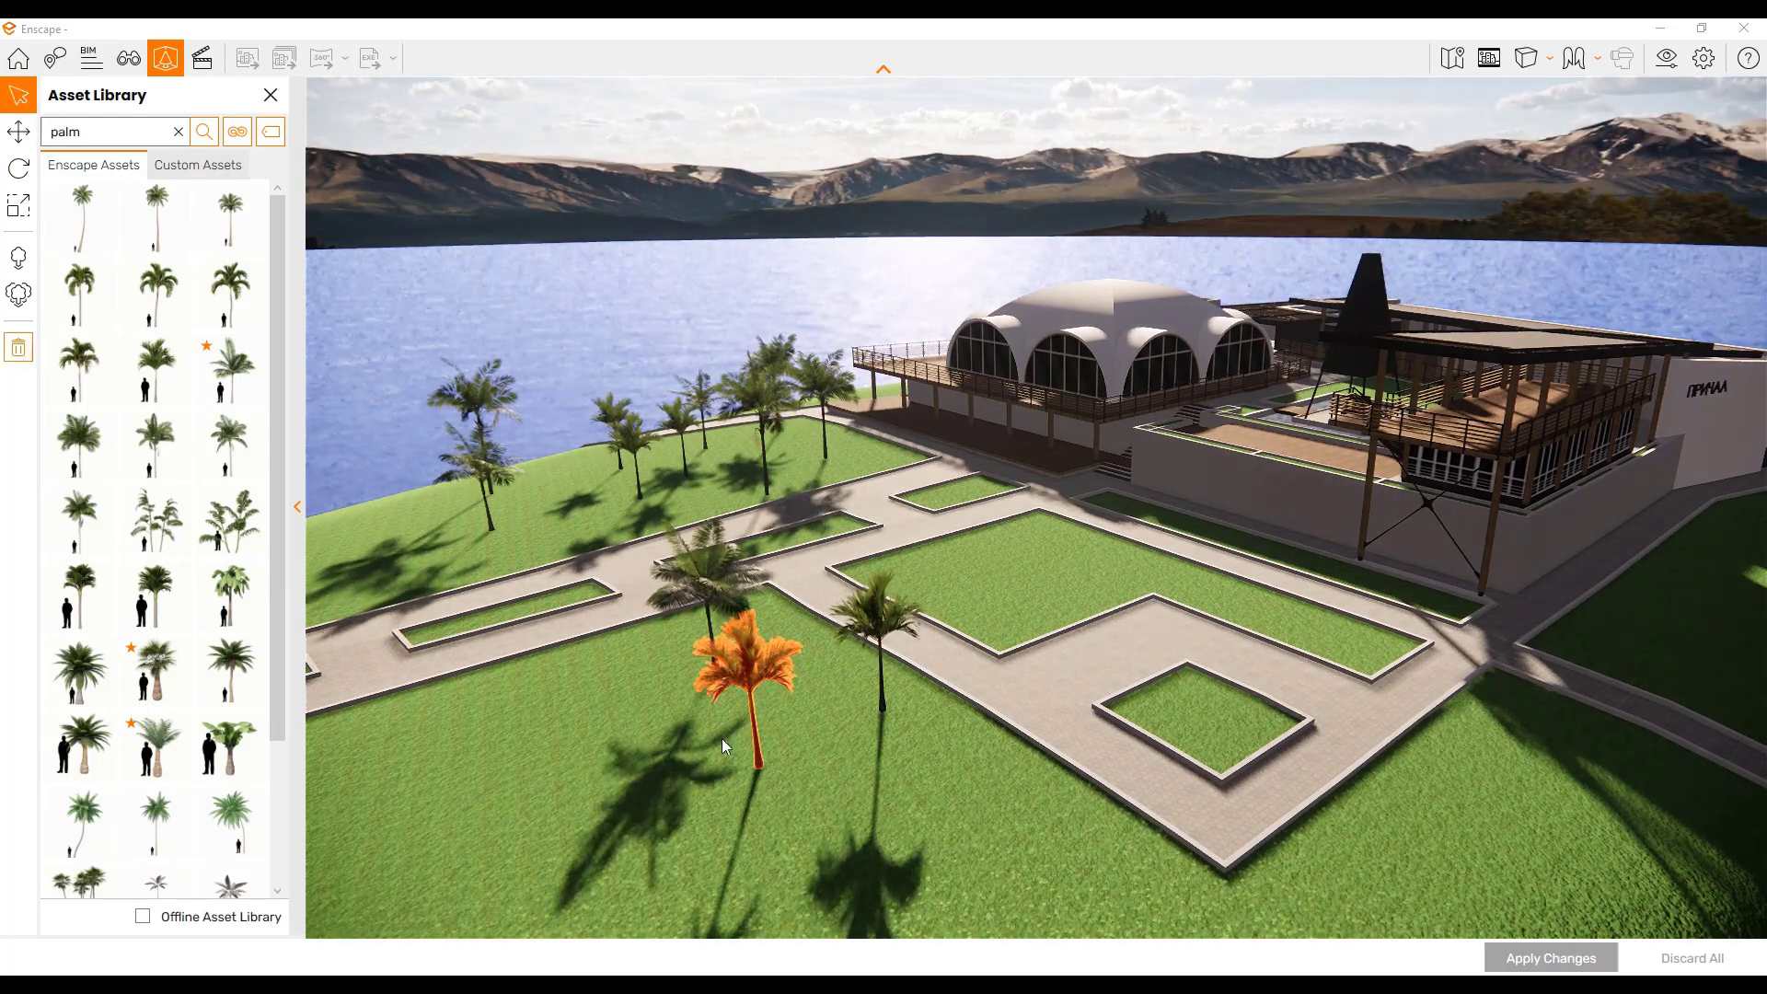
pyautogui.click(17, 134)
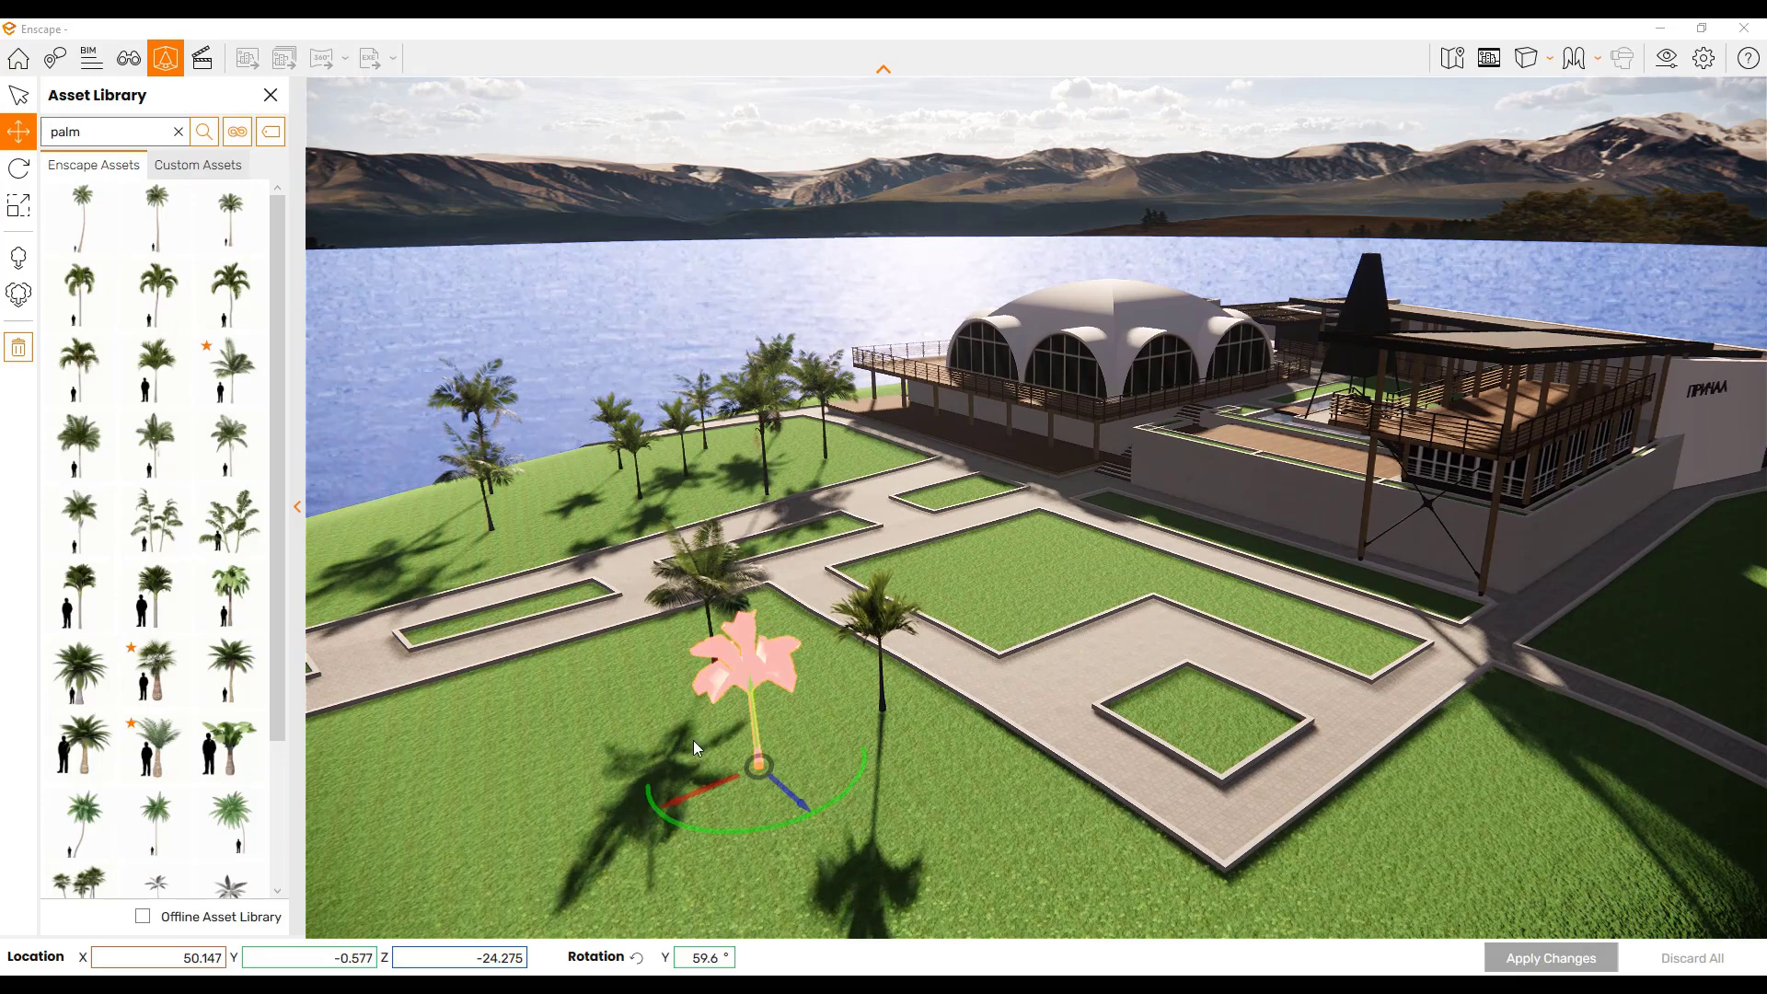
pyautogui.moveTo(762, 772); pyautogui.dragTo(581, 758)
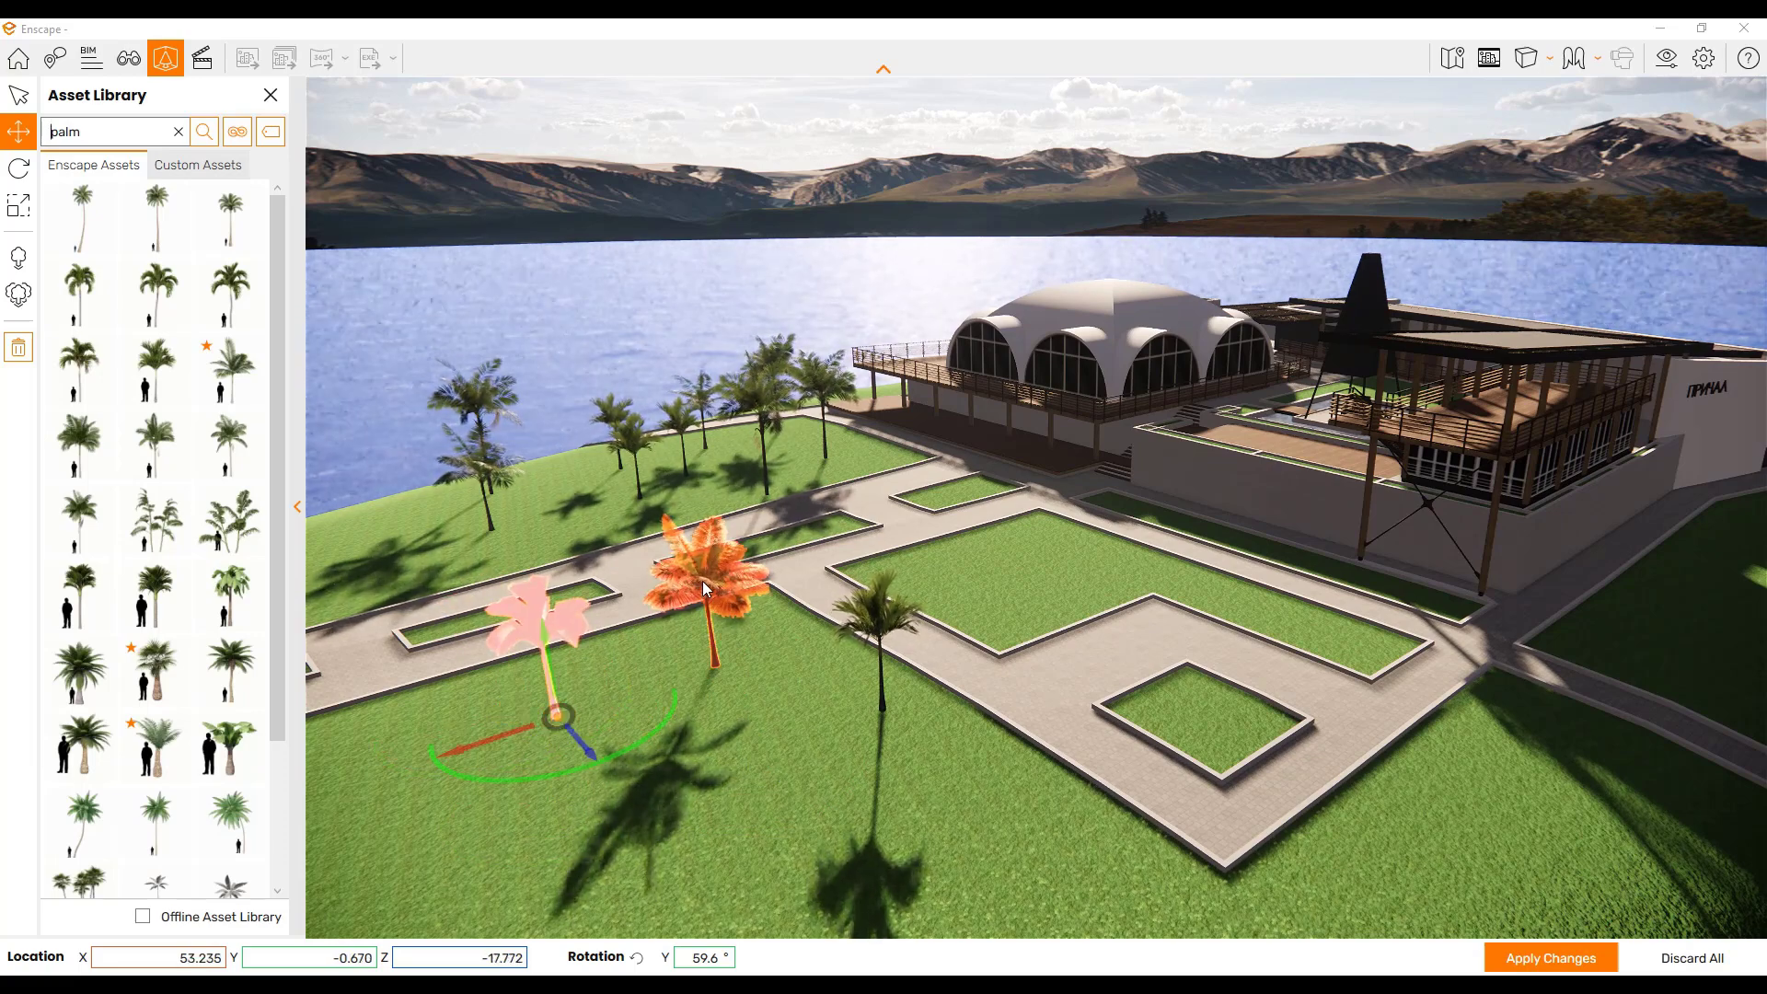
# - Delete all placed palms from the inner lawn and the waterfront lawn
pyautogui.press('Delete')
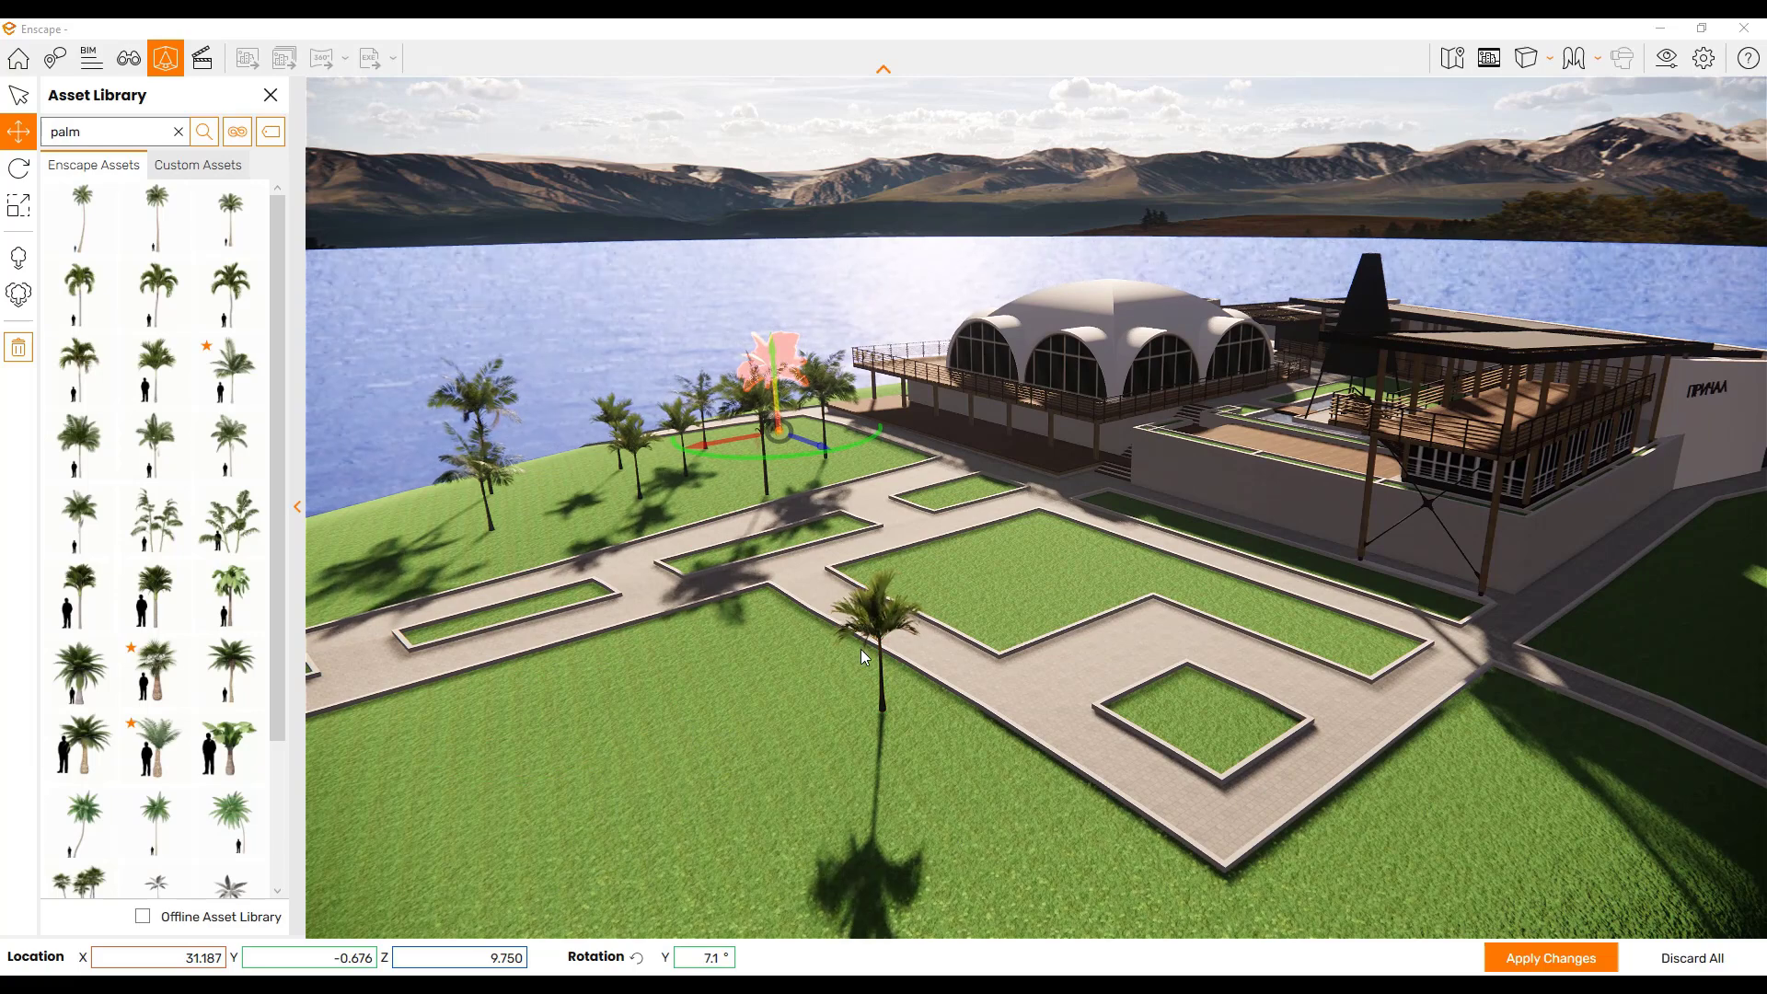
pyautogui.click(880, 626)
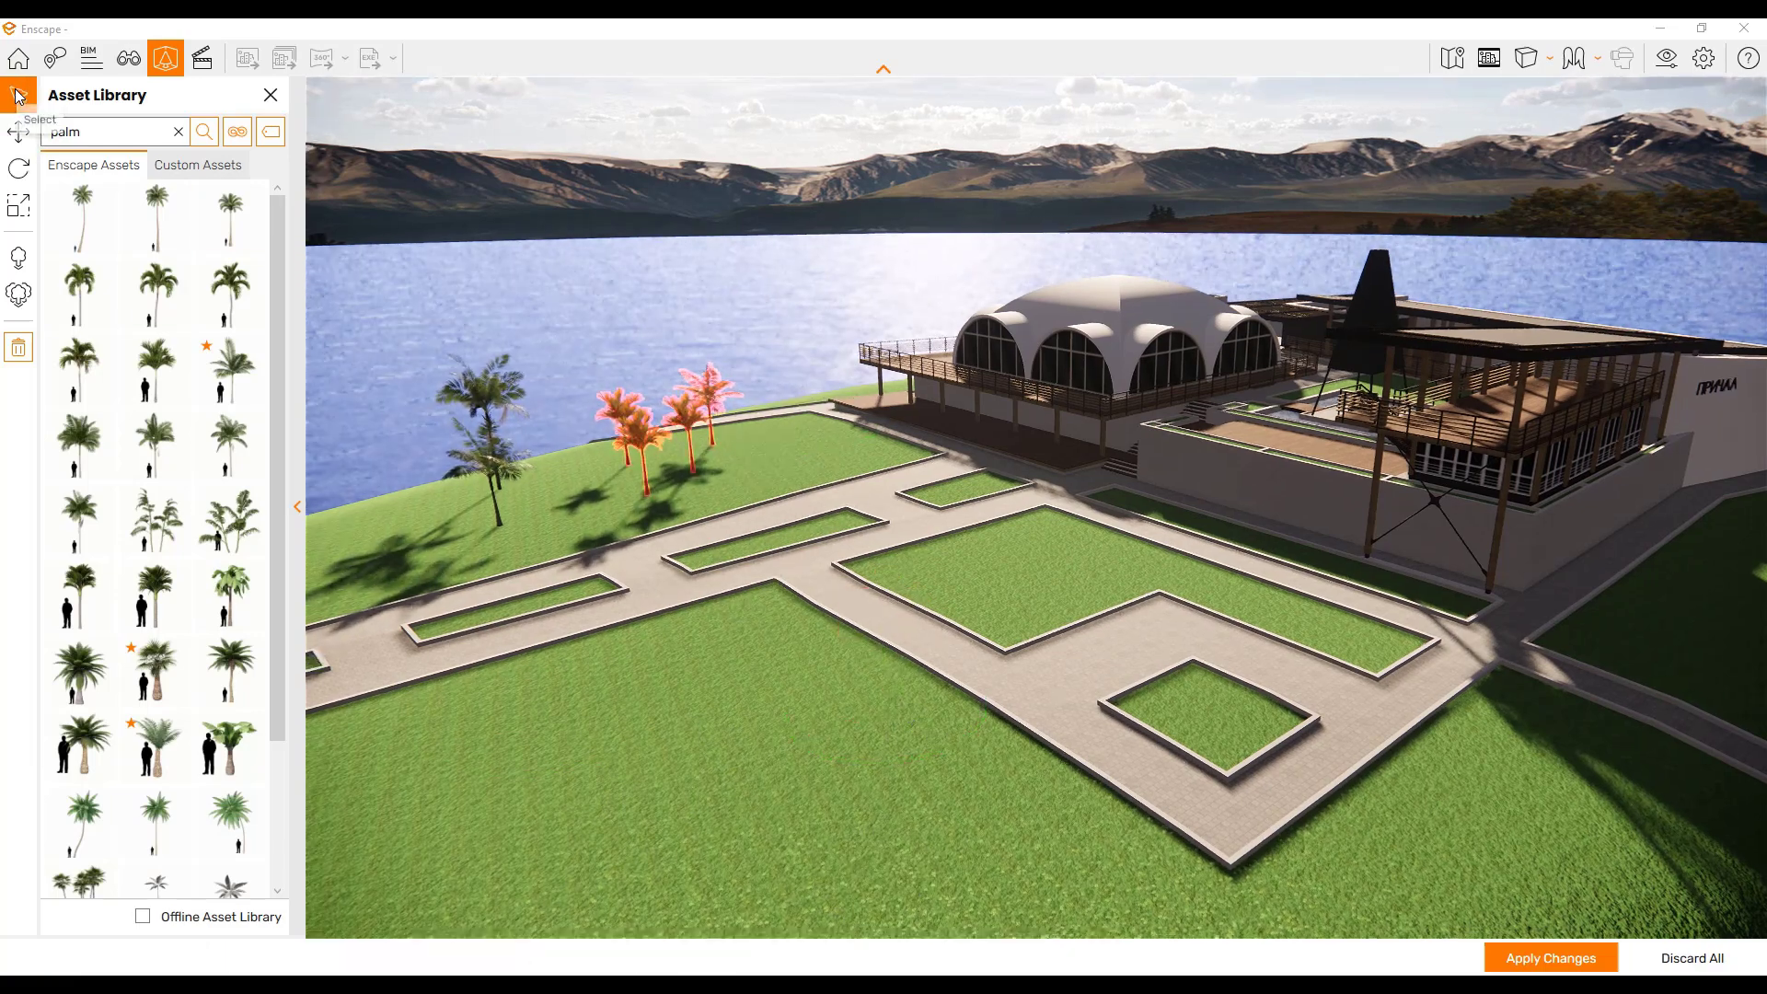
pyautogui.click(695, 385)
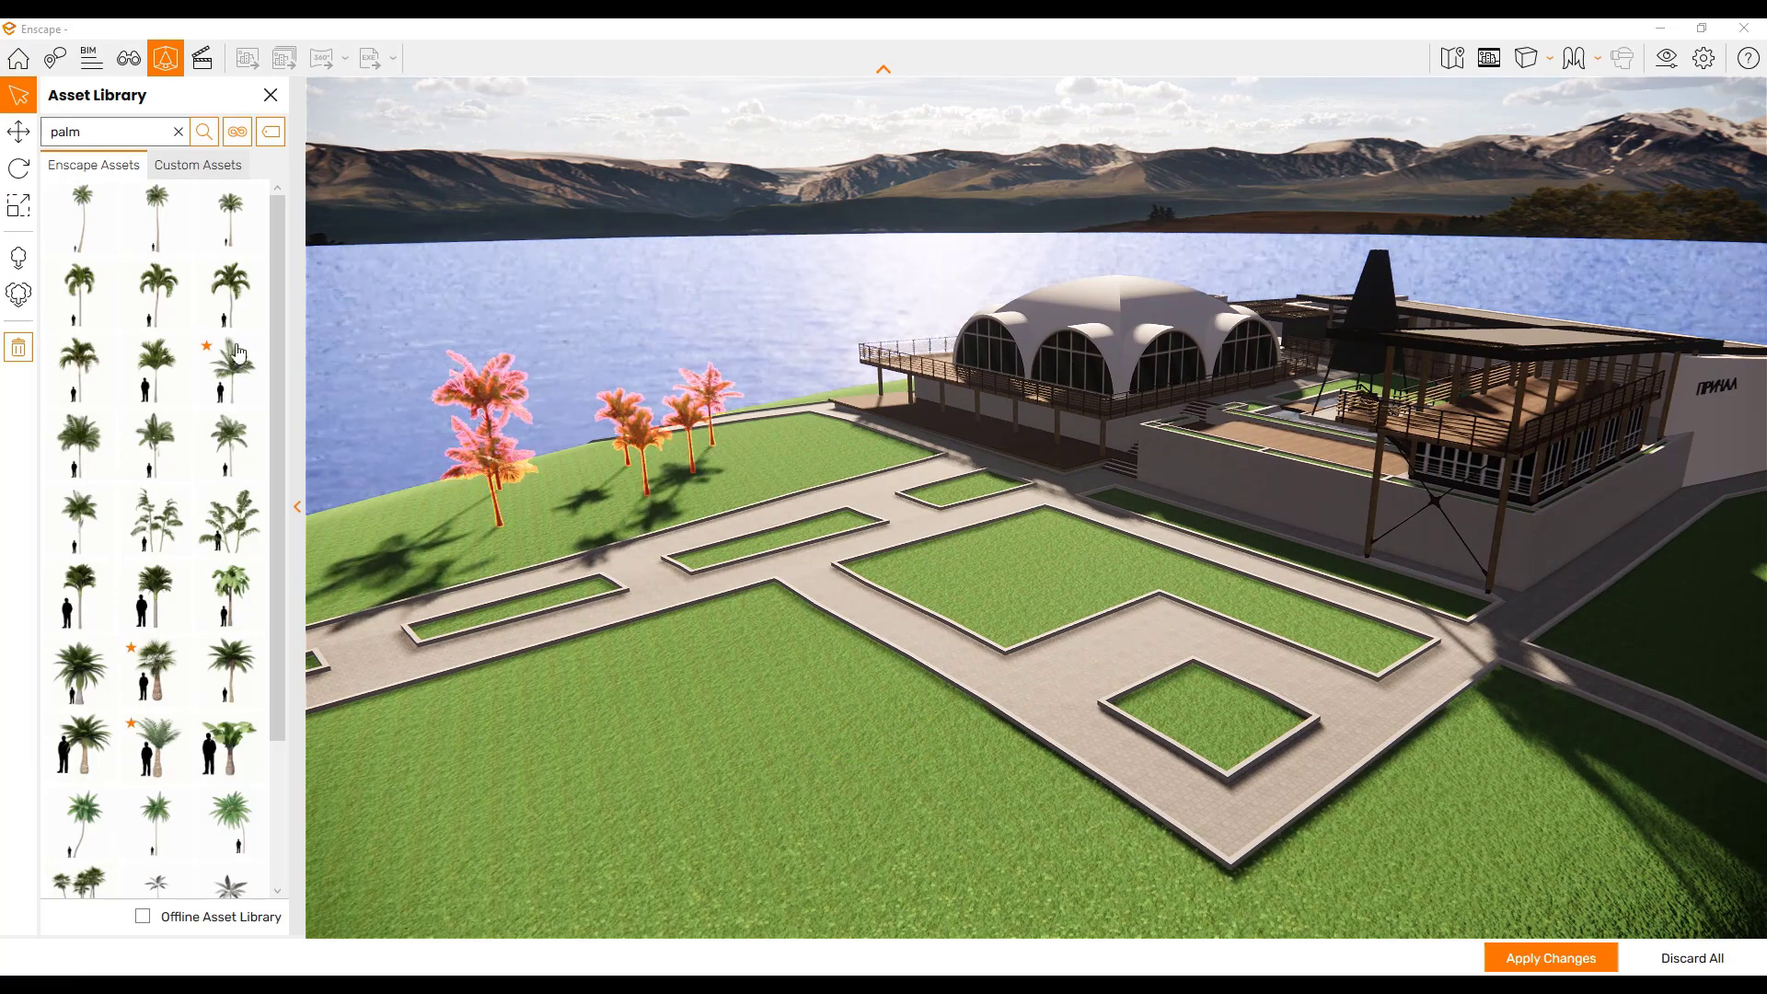
pyautogui.click(18, 347)
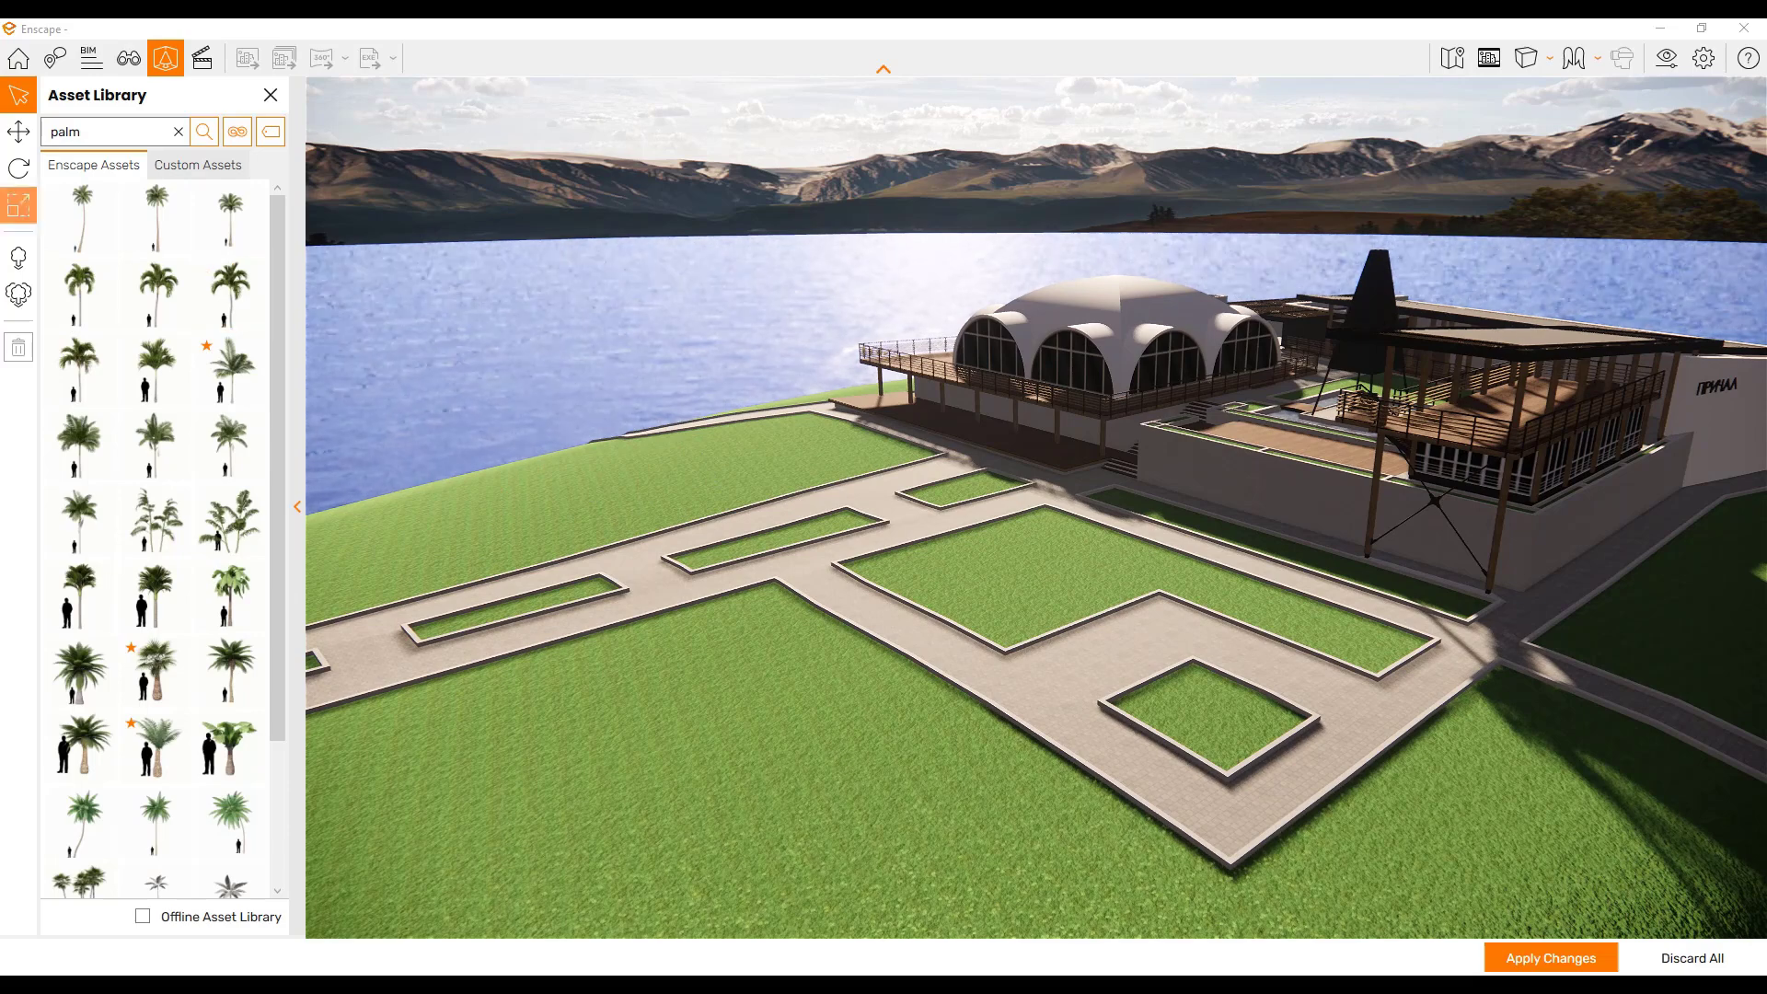
# - Fill the grass surfaces of the island with the four selected palms using multi-asset placement and regenerate the layout several times
pyautogui.click(19, 304)
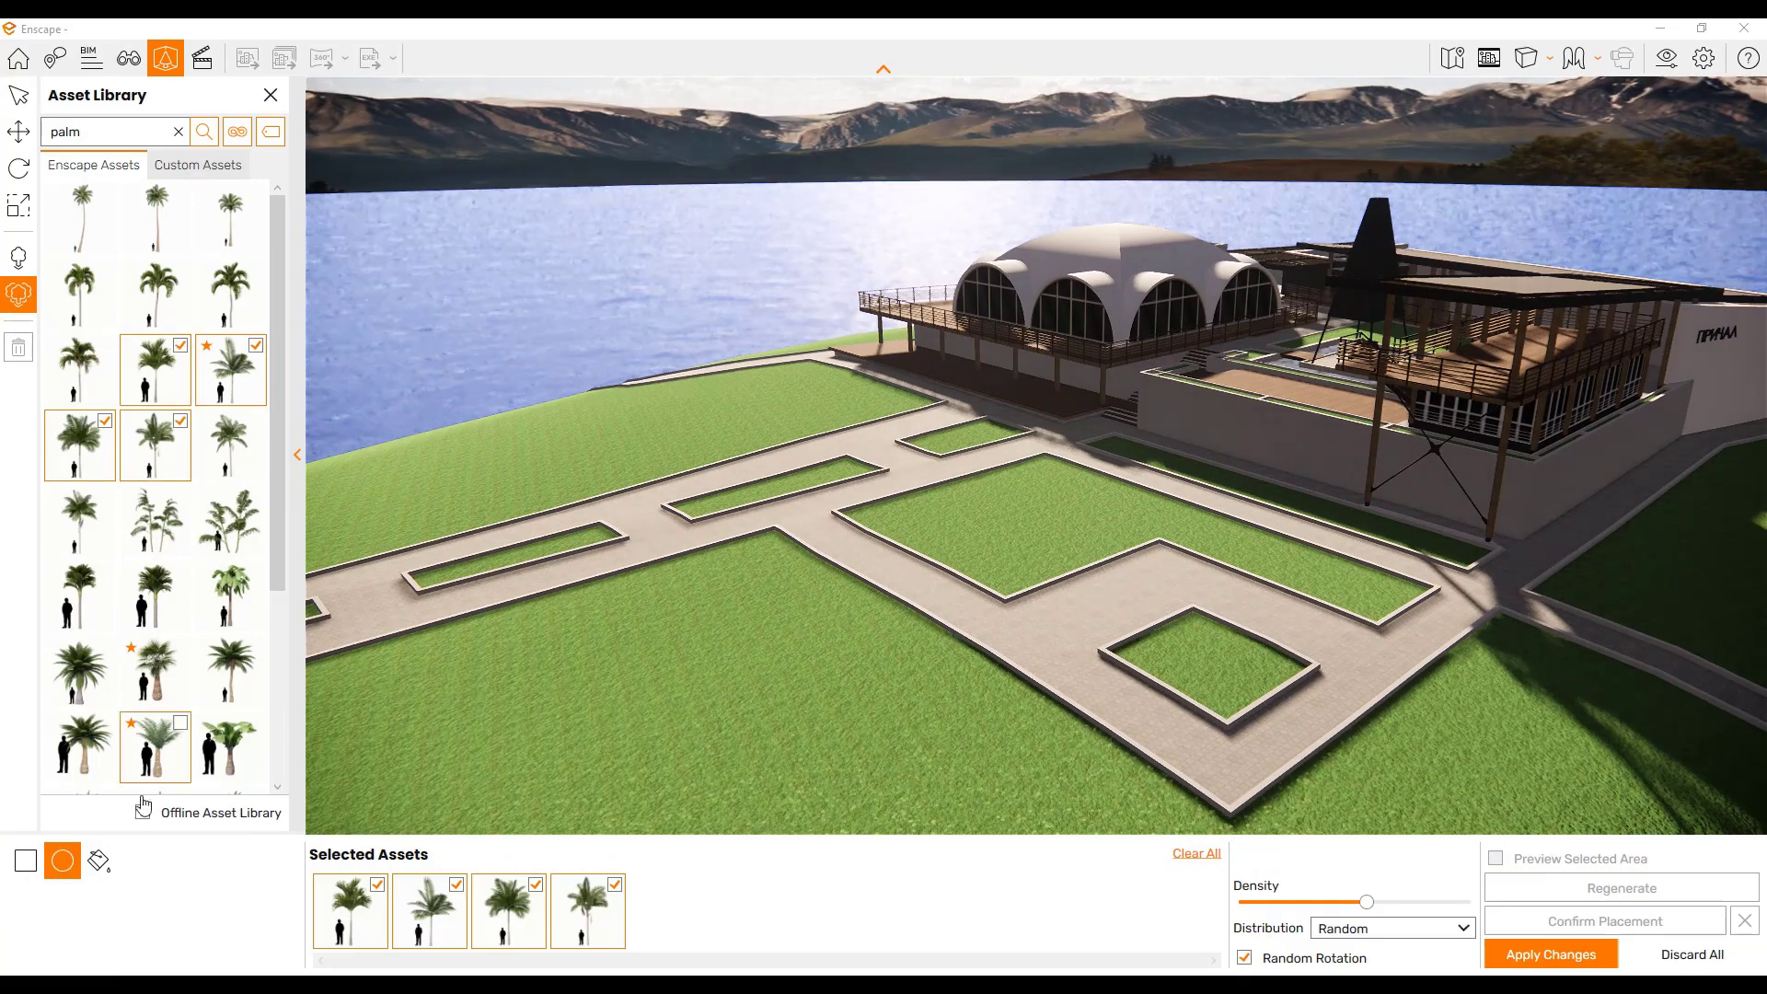
pyautogui.click(99, 859)
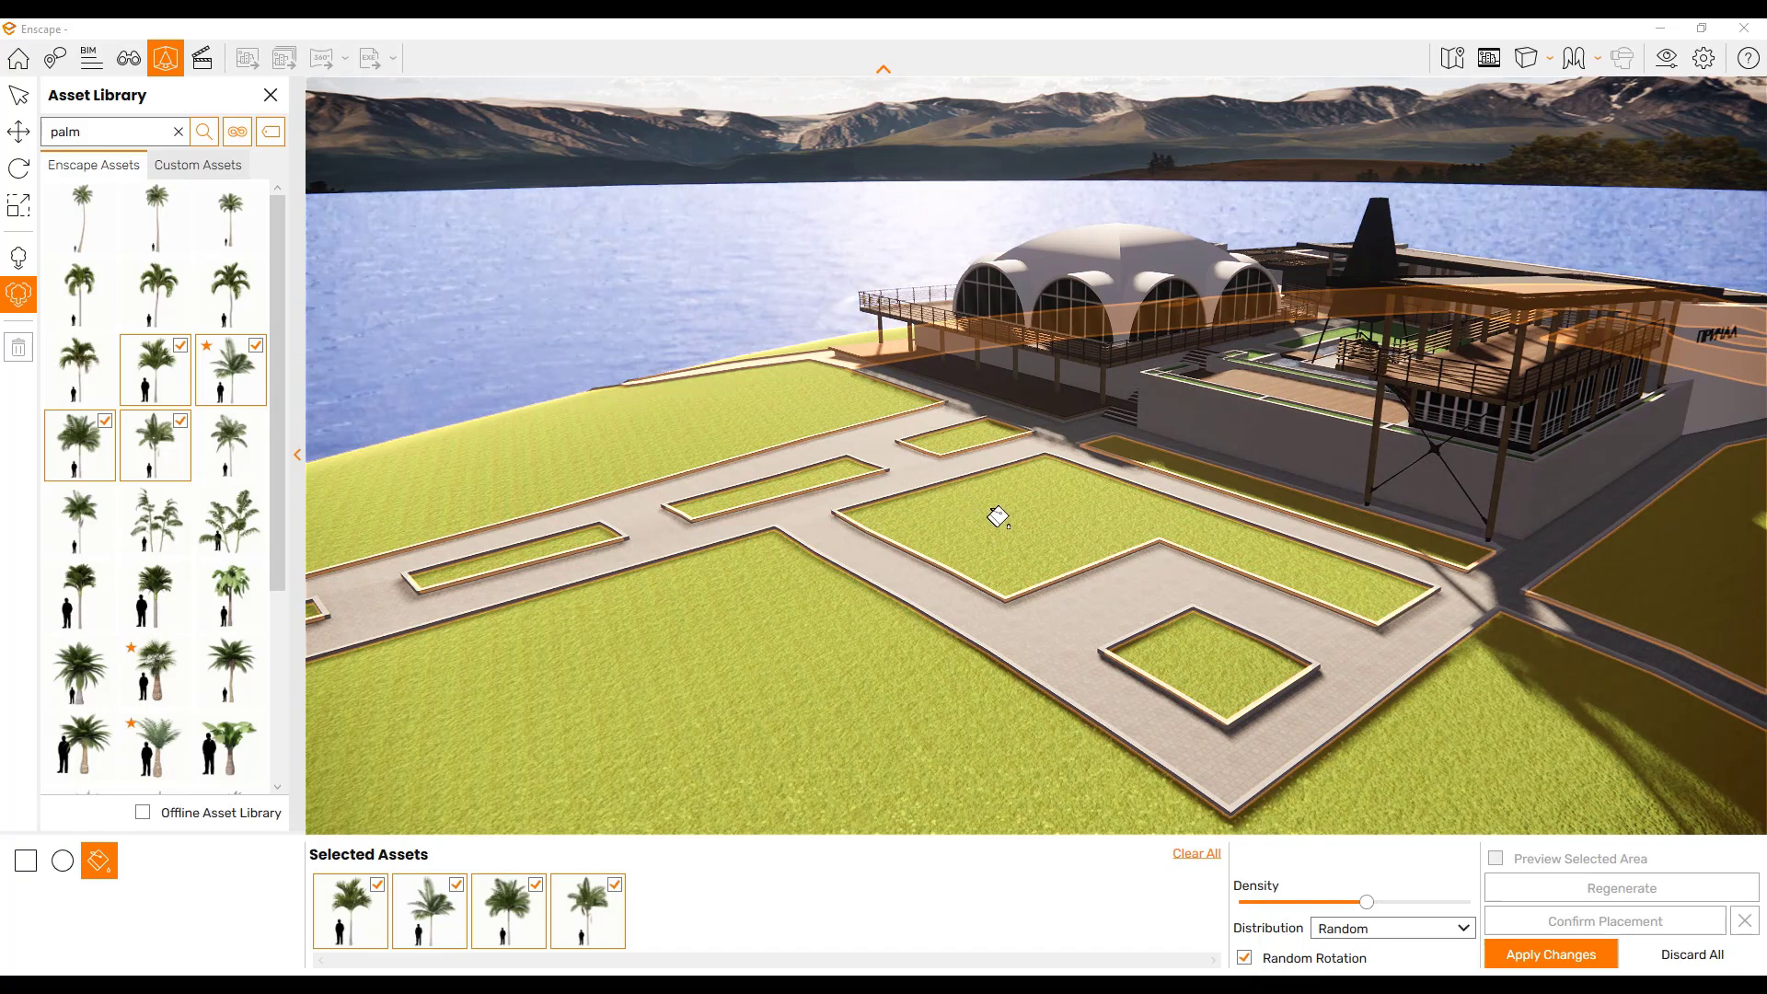
pyautogui.click(996, 514)
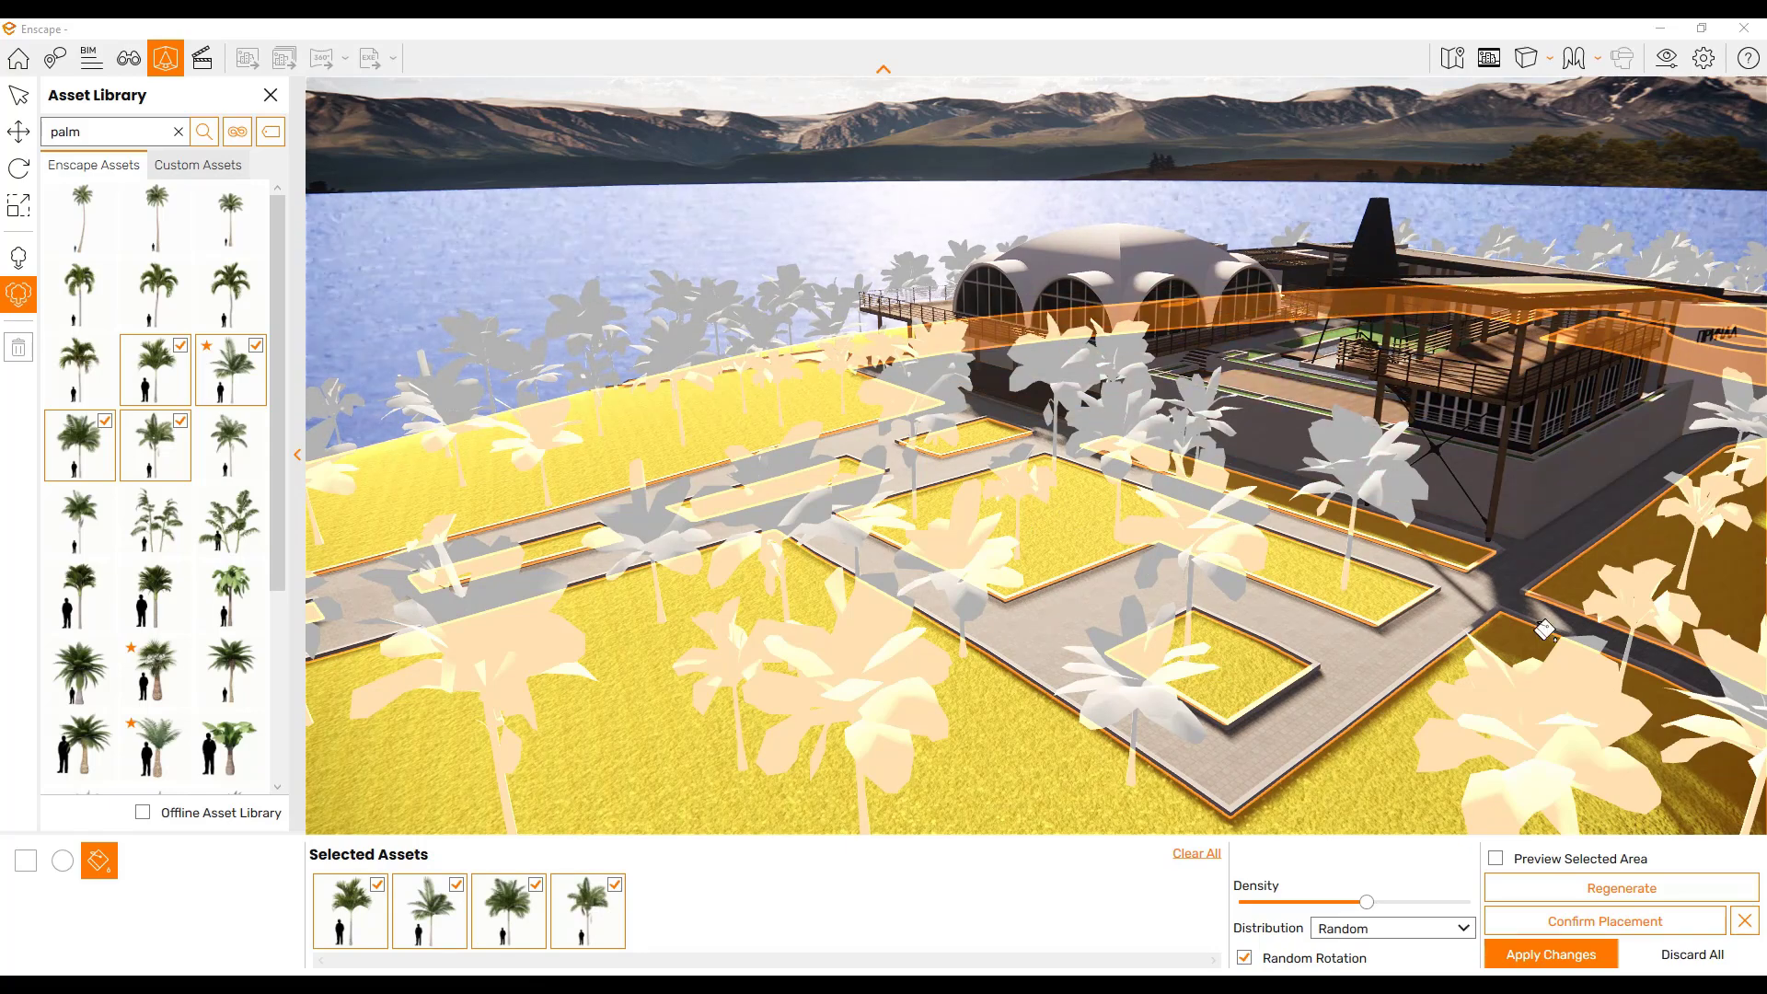
pyautogui.click(1580, 893)
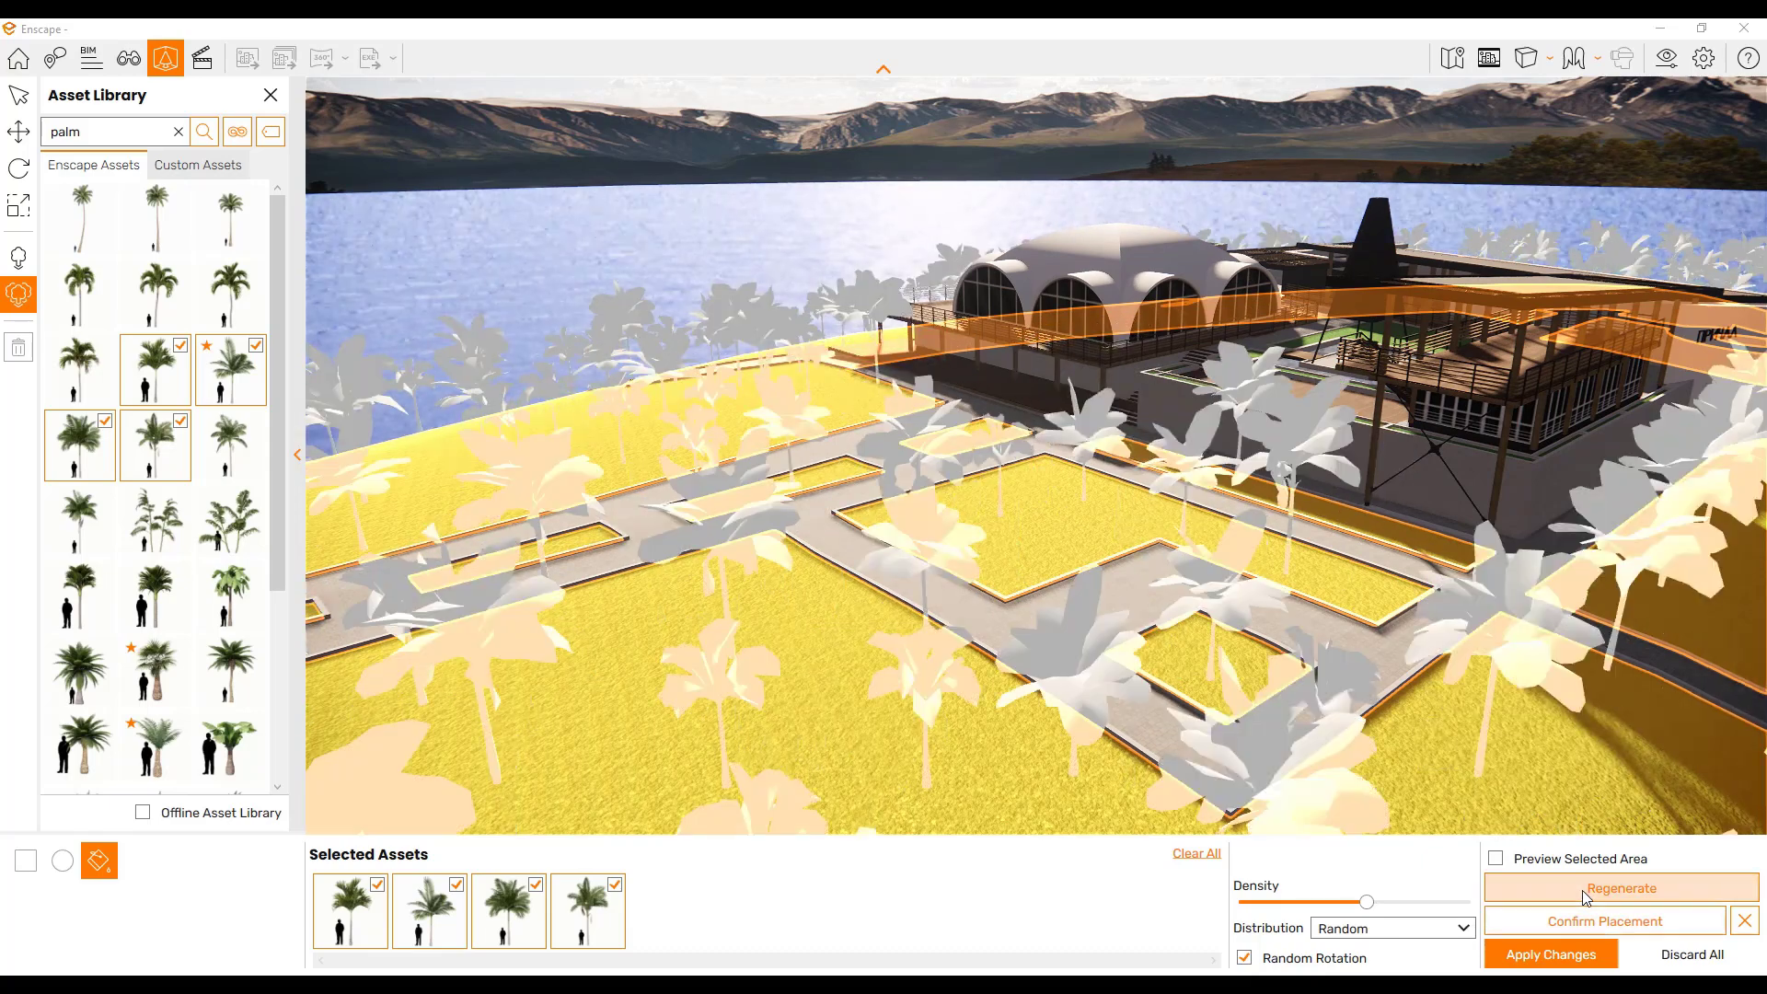
pyautogui.click(1582, 891)
pyautogui.click(1582, 890)
pyautogui.click(1582, 891)
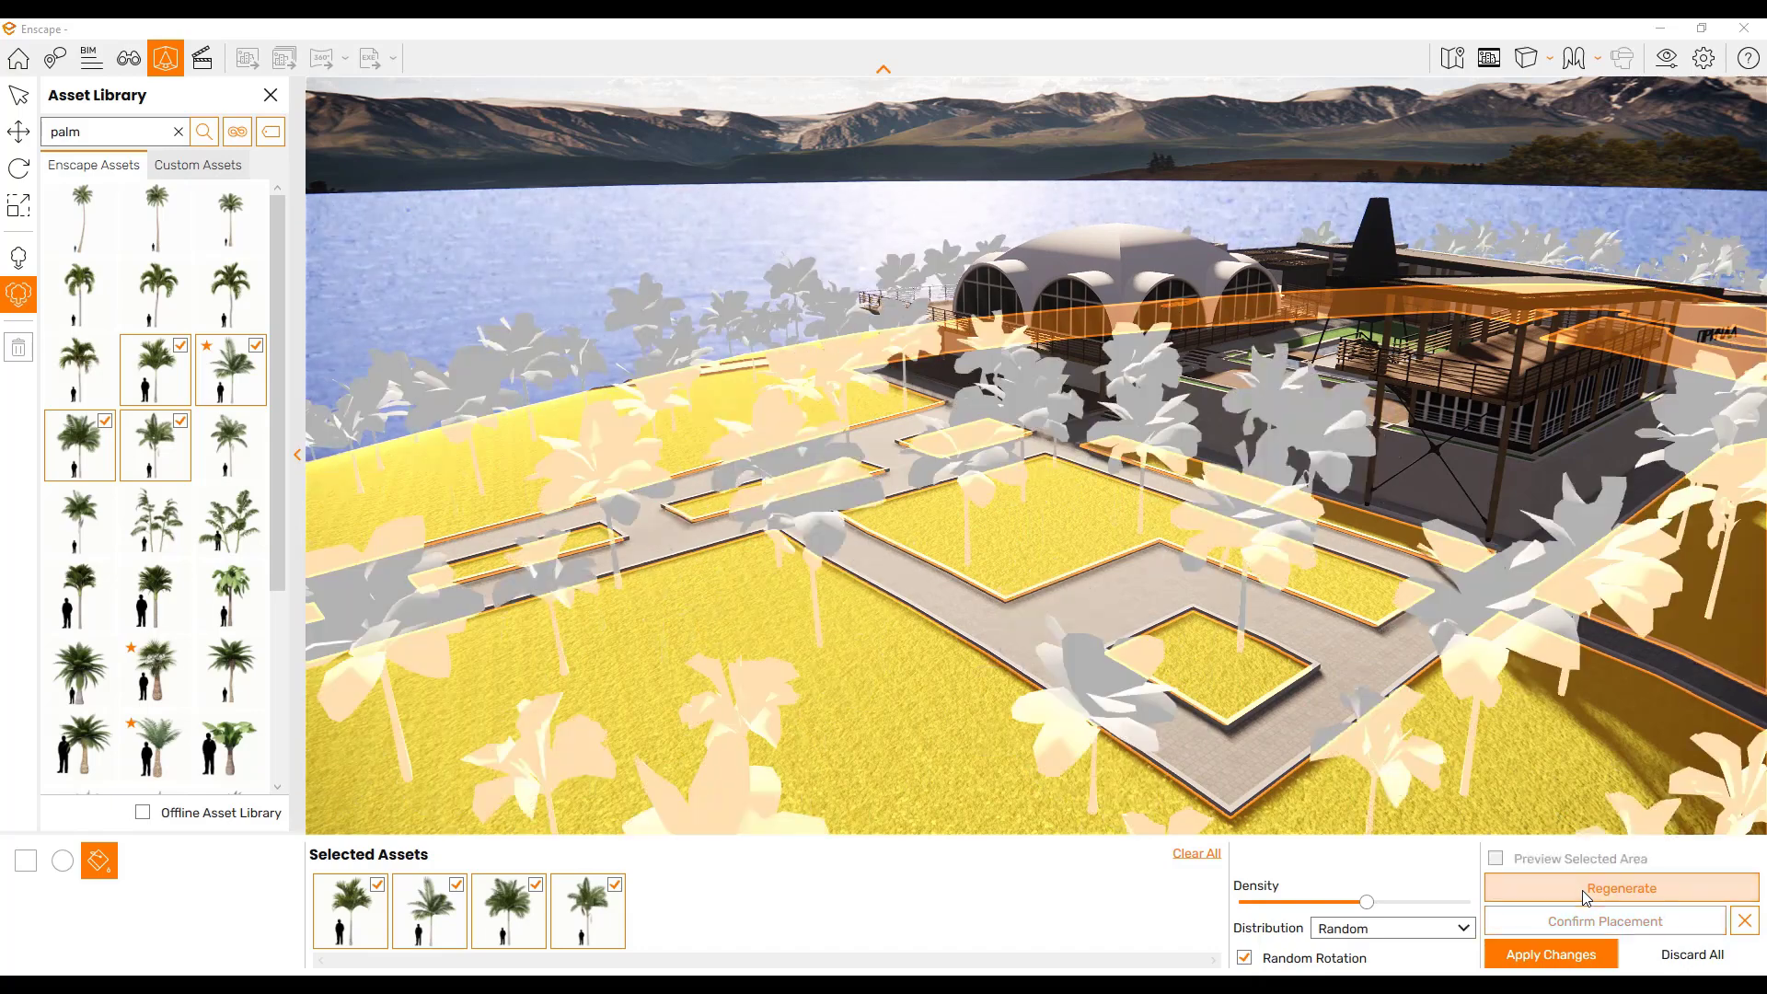
pyautogui.click(1581, 891)
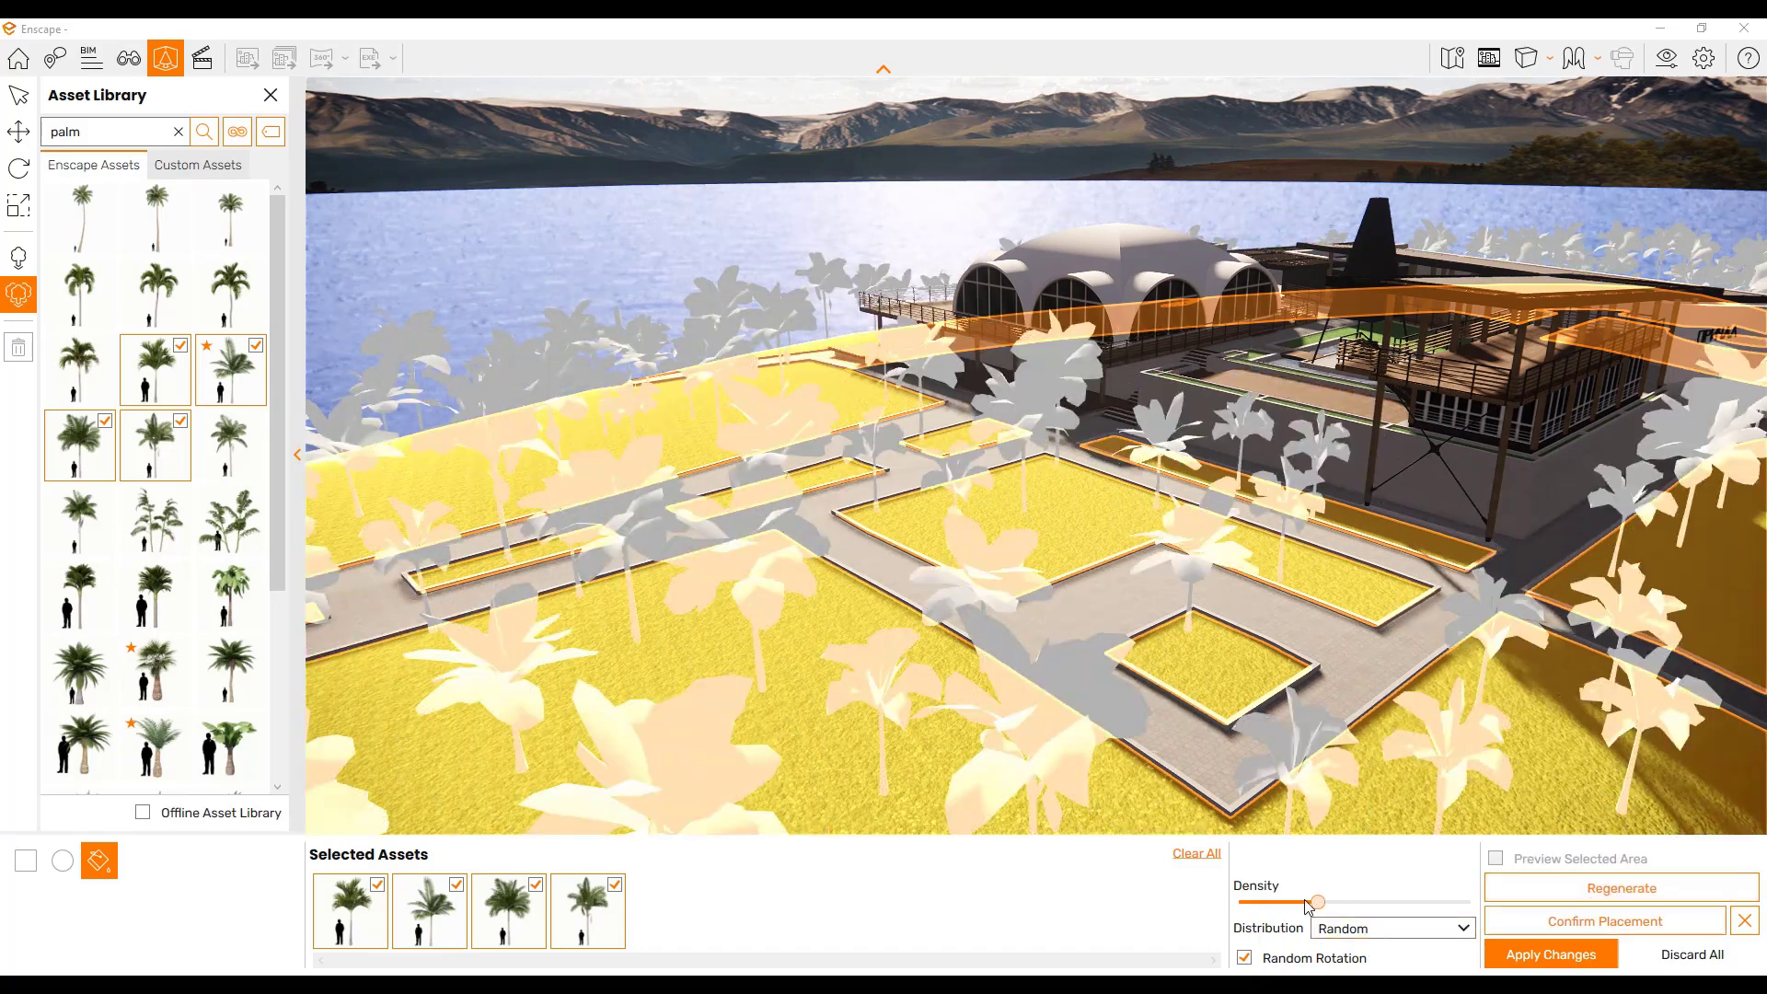
# - Lower the density of the palms on the grass, regenerate the layout several times, confirm the placement and apply the changes
pyautogui.moveTo(1311, 906); pyautogui.dragTo(1297, 904)
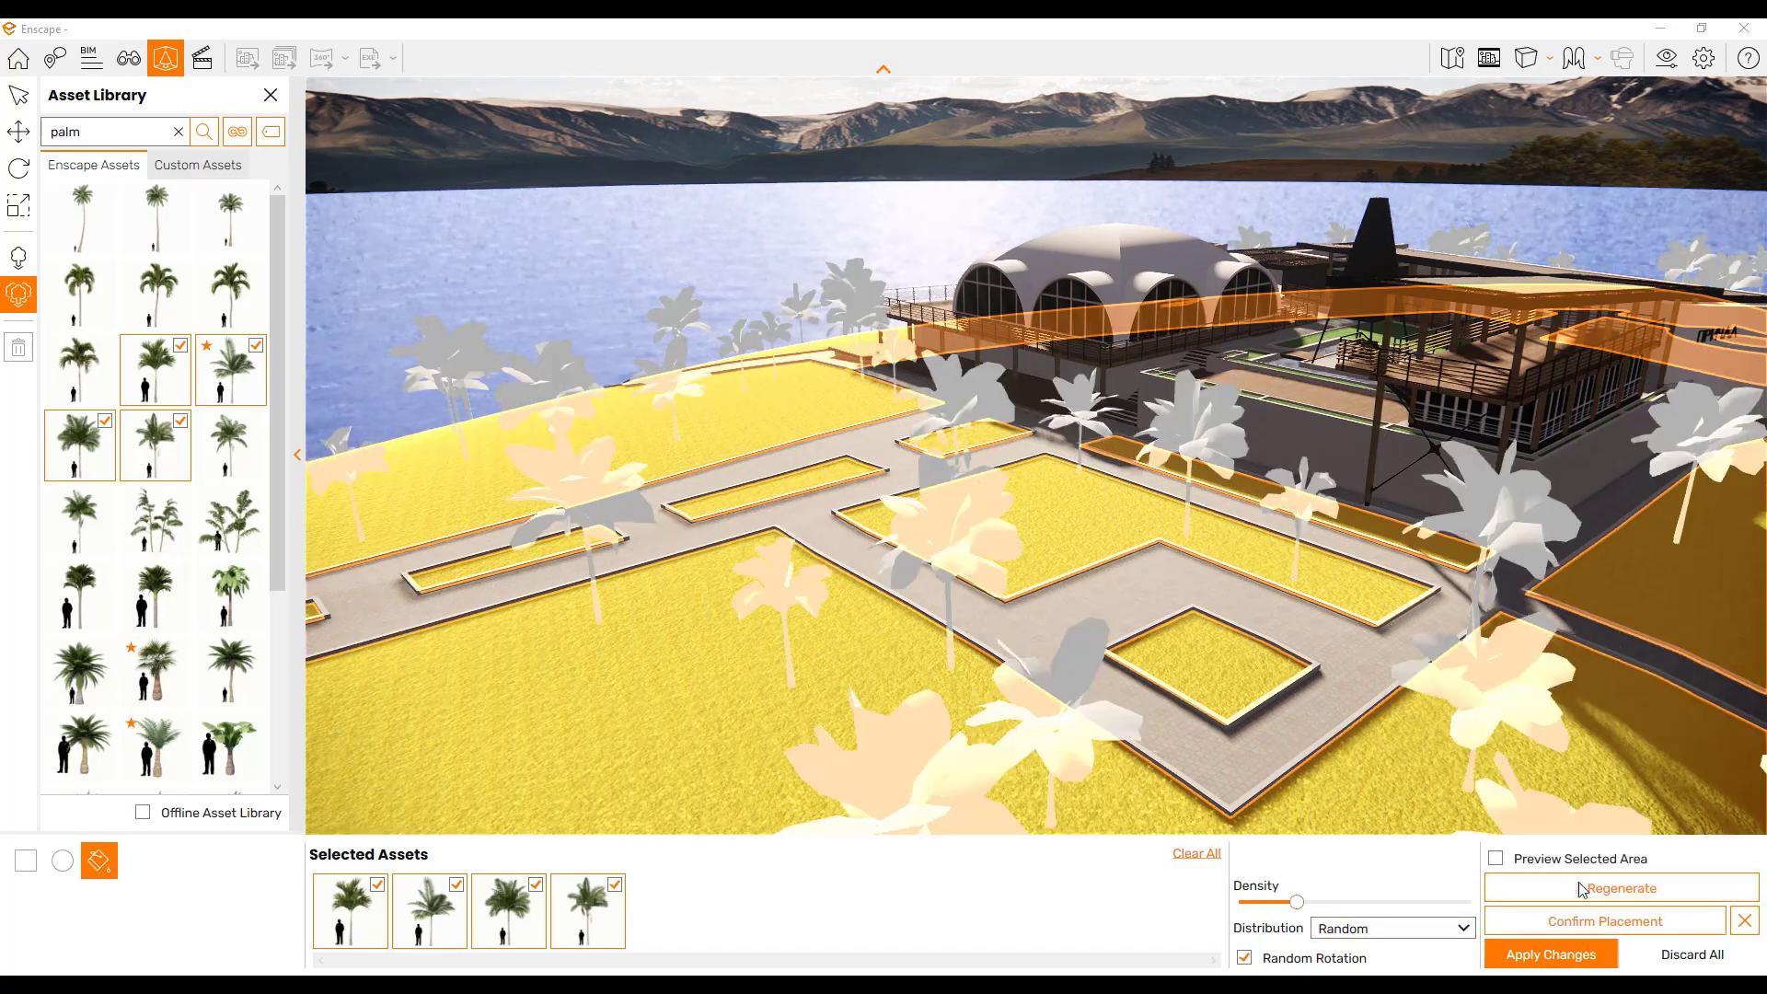
pyautogui.click(1609, 891)
pyautogui.click(1608, 891)
pyautogui.click(1608, 890)
pyautogui.click(1608, 890)
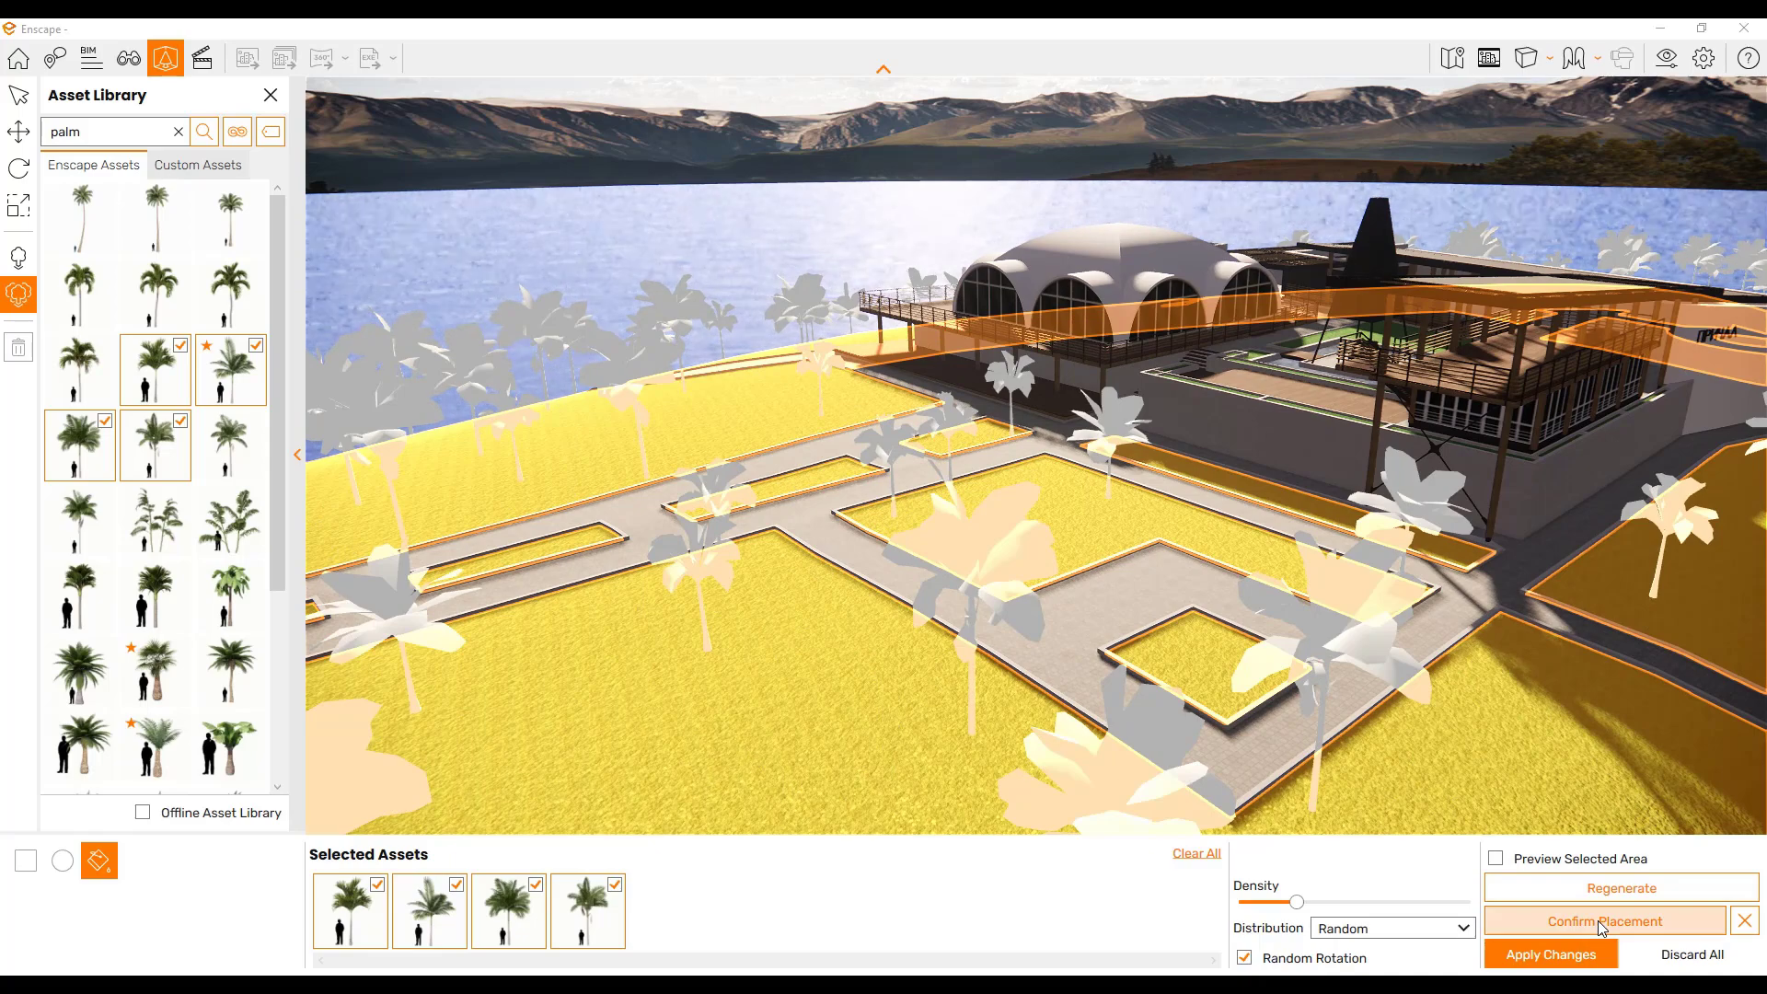
pyautogui.click(1602, 921)
pyautogui.click(1576, 952)
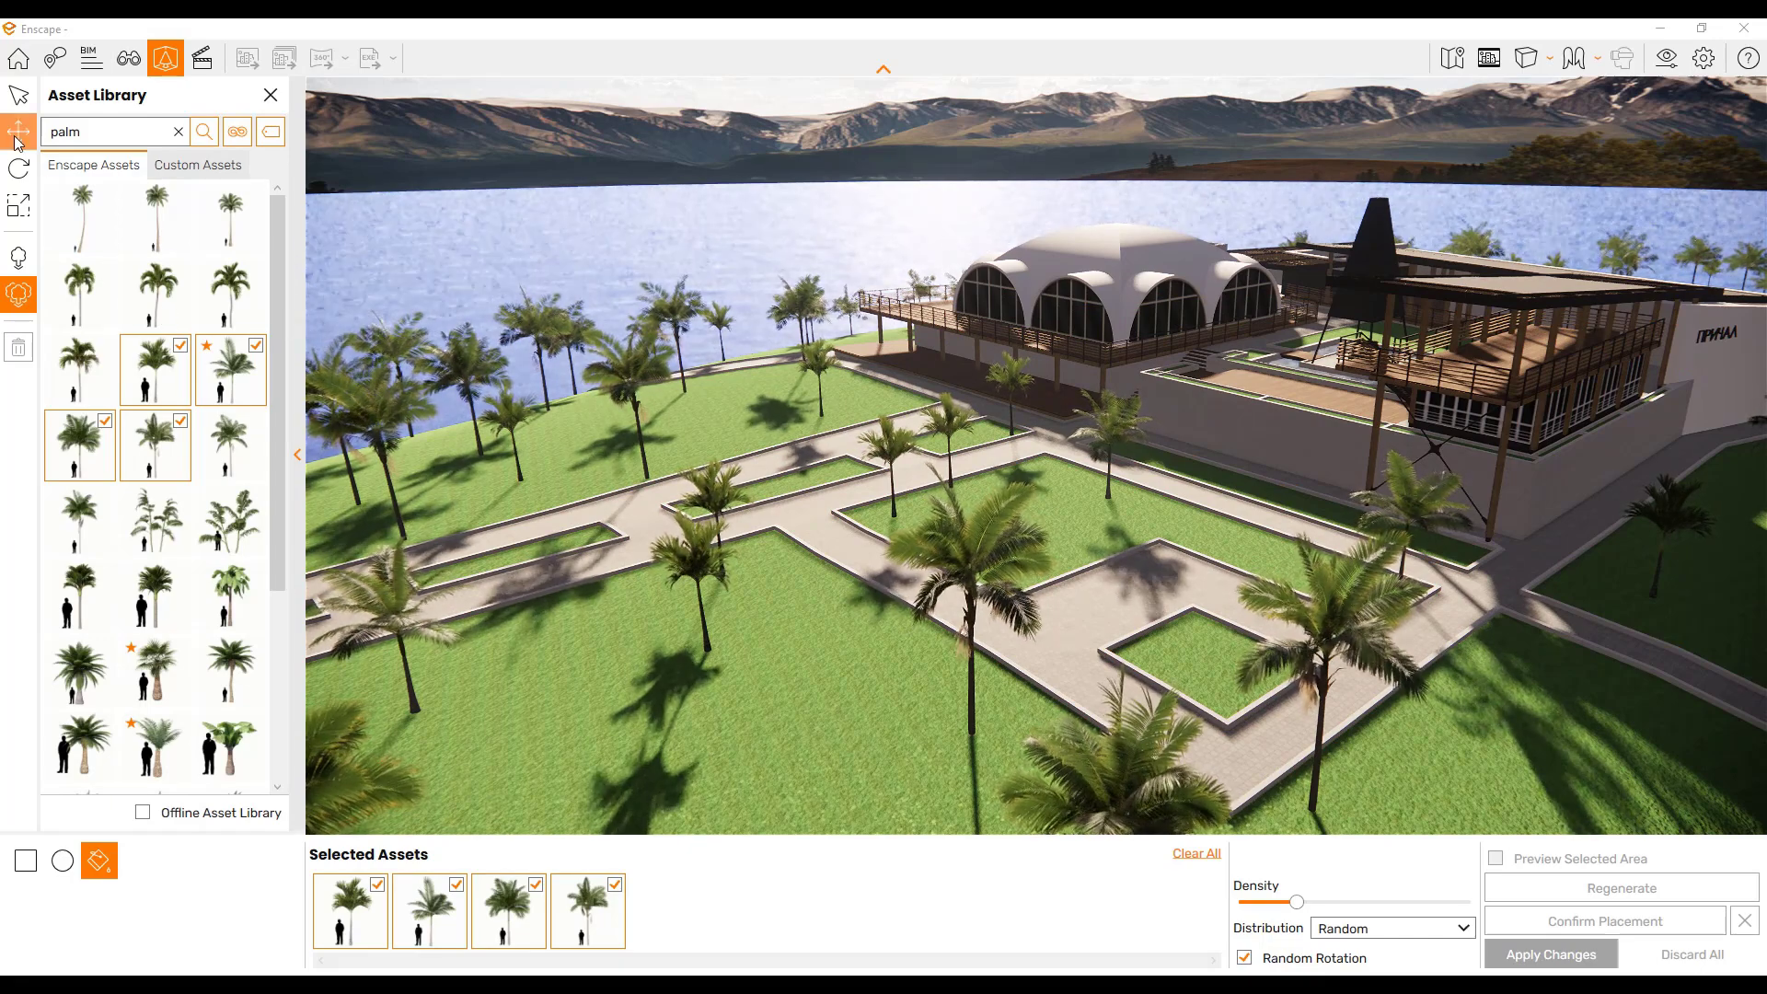
# - Move the large palm in the foreground lawn sideways, away from the square planter
pyautogui.click(17, 133)
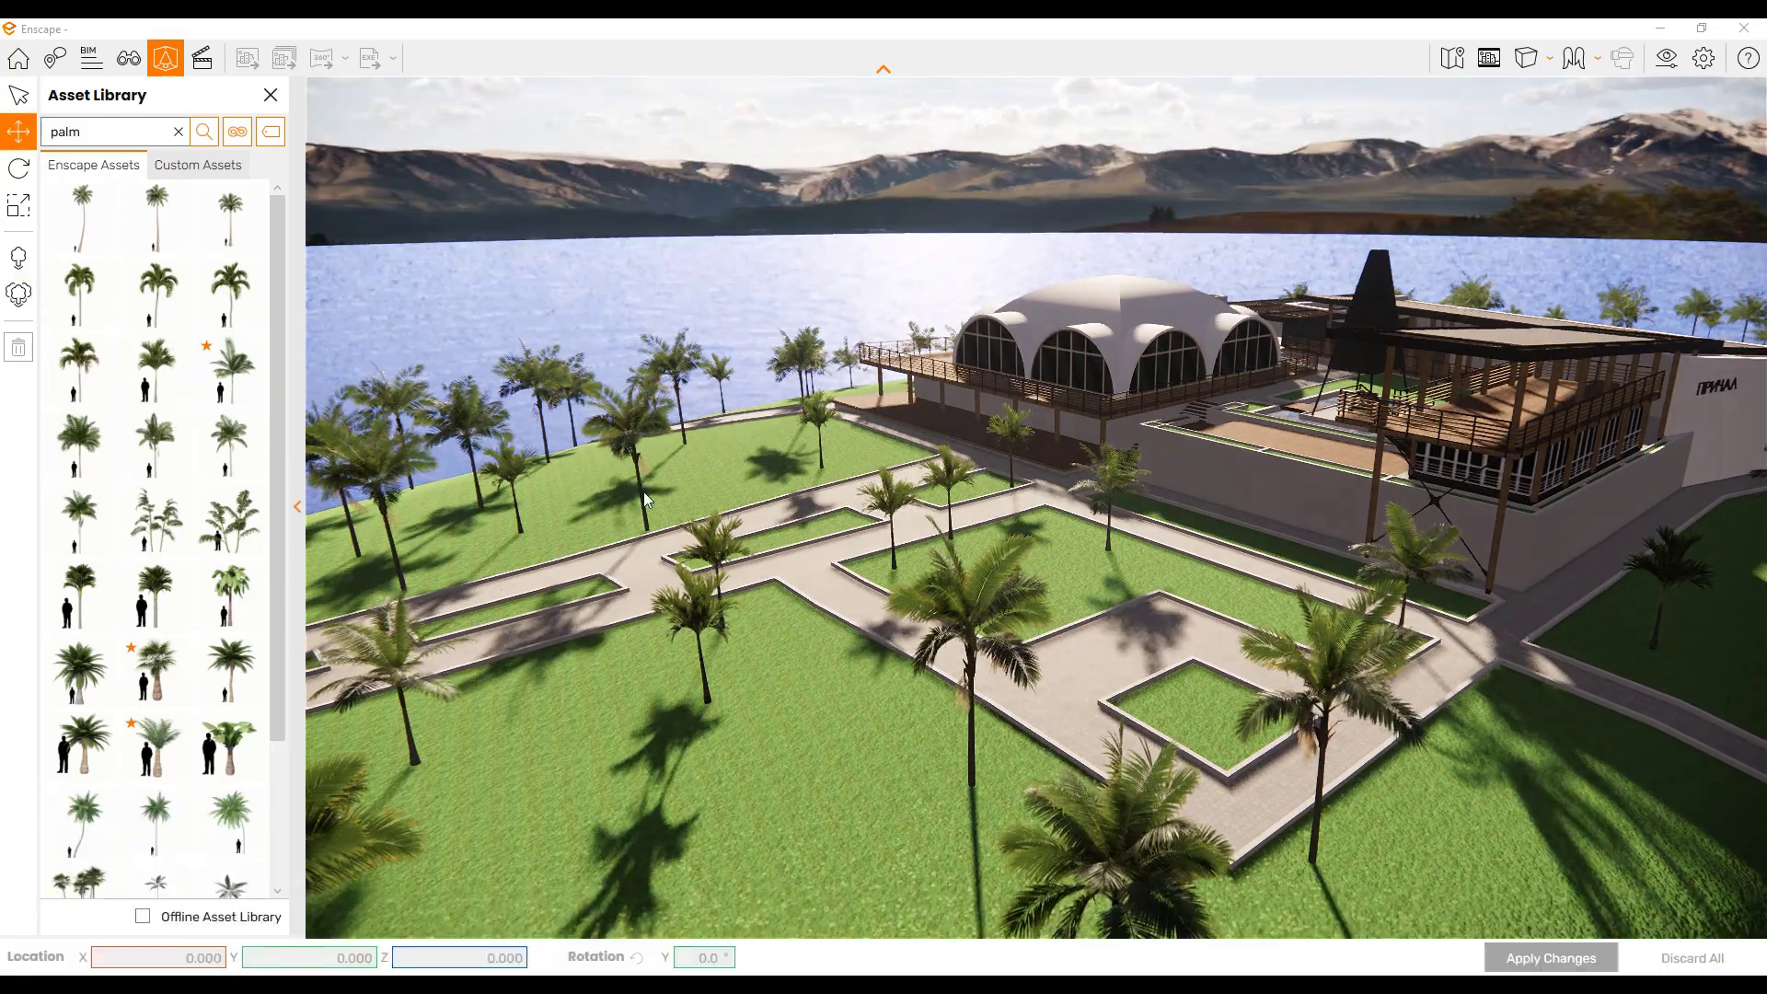
pyautogui.click(966, 704)
pyautogui.moveTo(985, 793)
pyautogui.mouseDown()
pyautogui.moveTo(920, 787)
pyautogui.moveTo(1012, 808)
pyautogui.mouseUp()
pyautogui.moveTo(942, 767); pyautogui.dragTo(841, 766)
# - Scale the moved foreground palm down to 76%
pyautogui.click(18, 205)
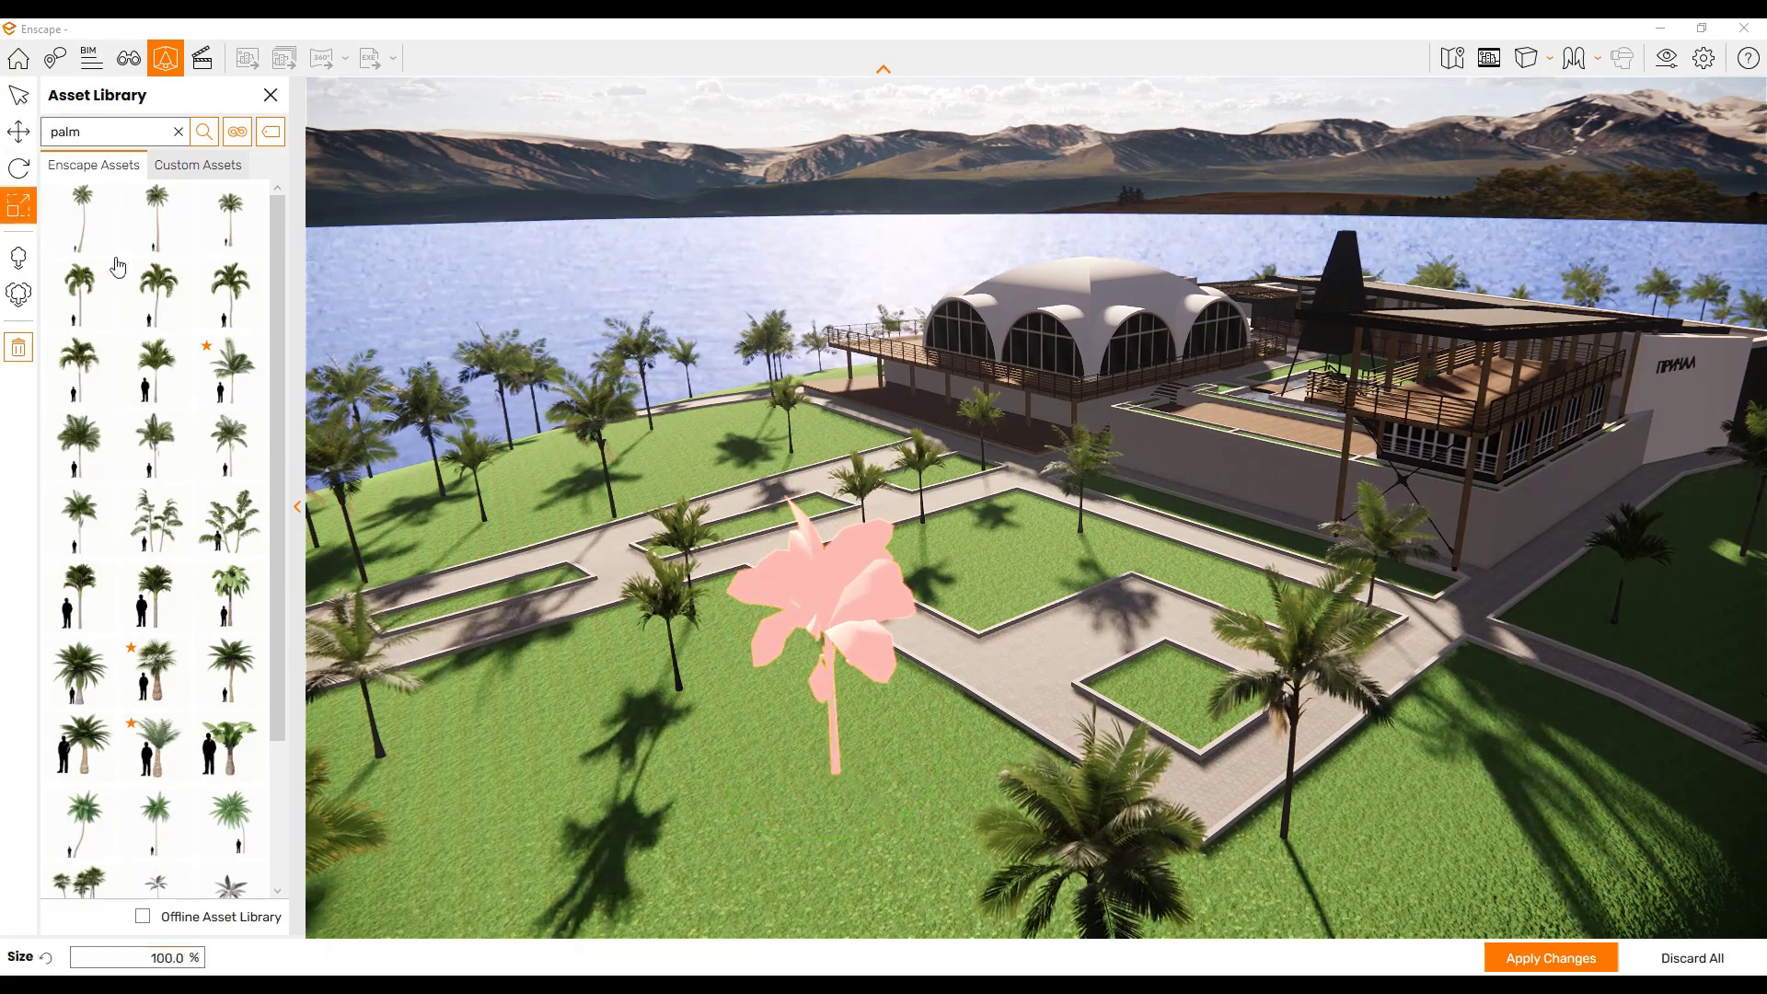
pyautogui.click(831, 749)
pyautogui.moveTo(829, 695)
pyautogui.mouseDown()
pyautogui.moveTo(832, 734)
pyautogui.moveTo(831, 713)
pyautogui.mouseUp()
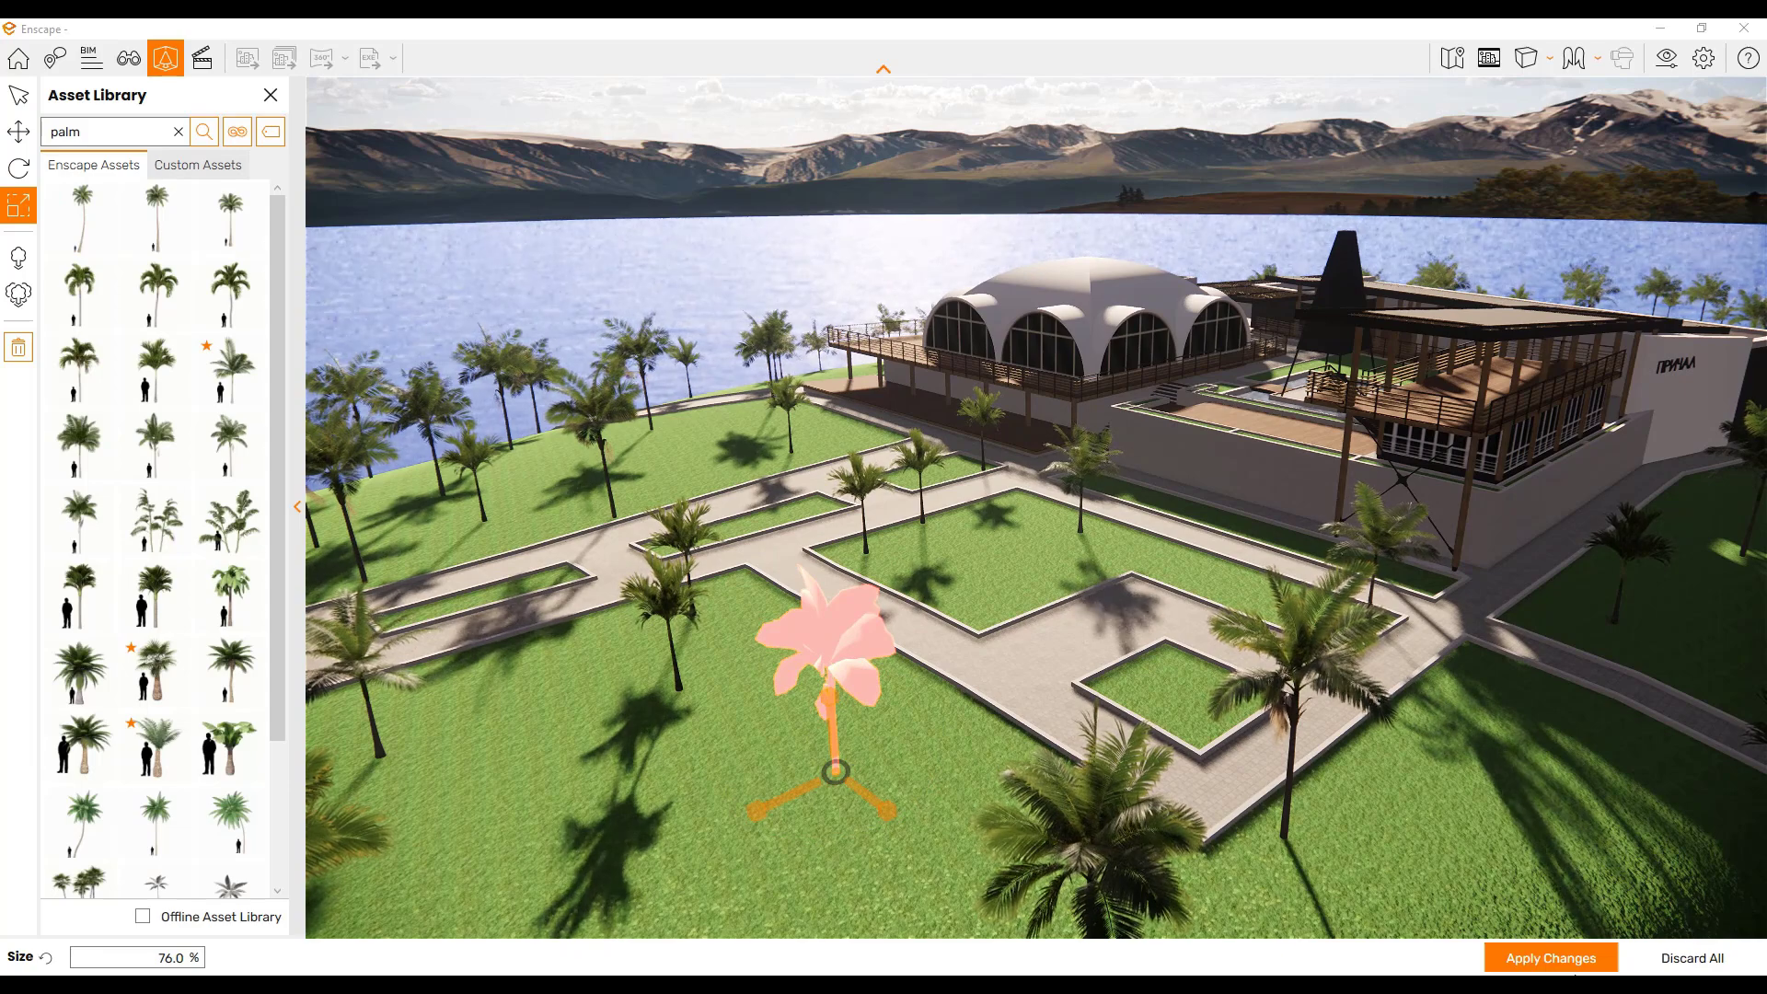
pyautogui.click(898, 659)
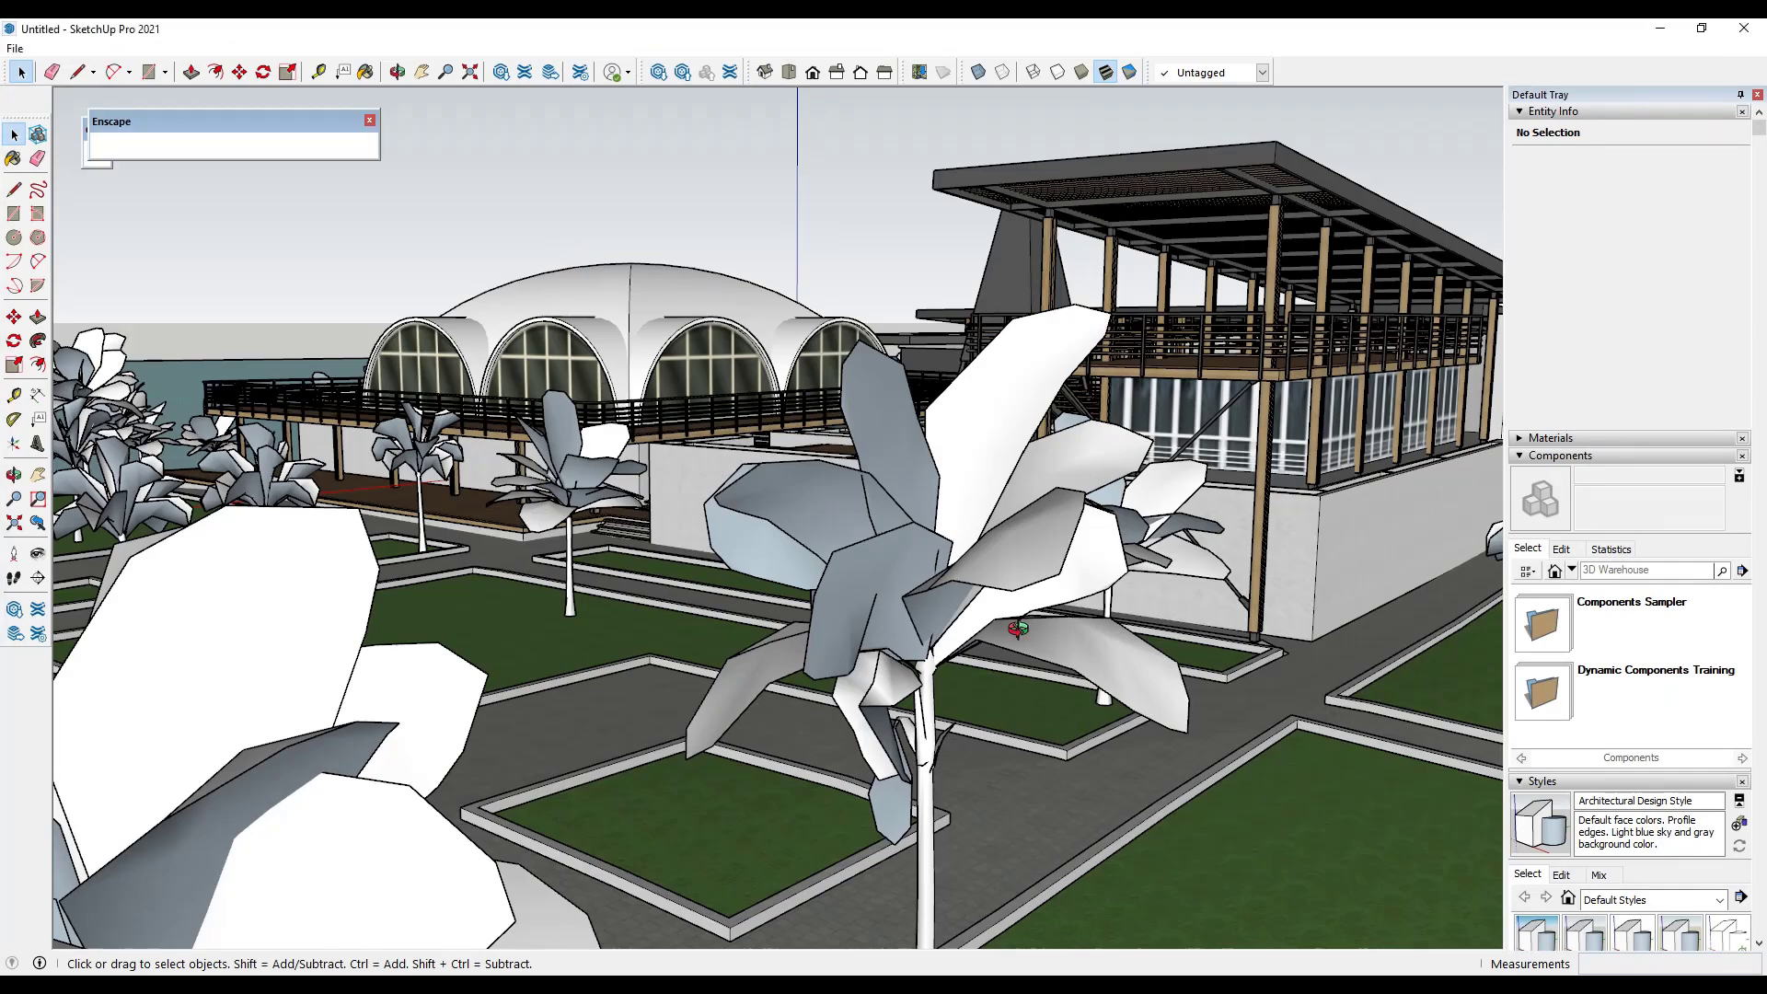
# - View the applied palms across the whole island in SketchUp and select the palm beside the square planter
pyautogui.moveTo(1029, 621); pyautogui.dragTo(997, 657, button='middle')
pyautogui.scroll(-6, 997, 657)
pyautogui.moveTo(833, 692)
pyautogui.mouseDown(button='middle')
pyautogui.moveTo(785, 716)
pyautogui.moveTo(710, 667)
pyautogui.mouseUp(button='middle')
pyautogui.click(947, 607)
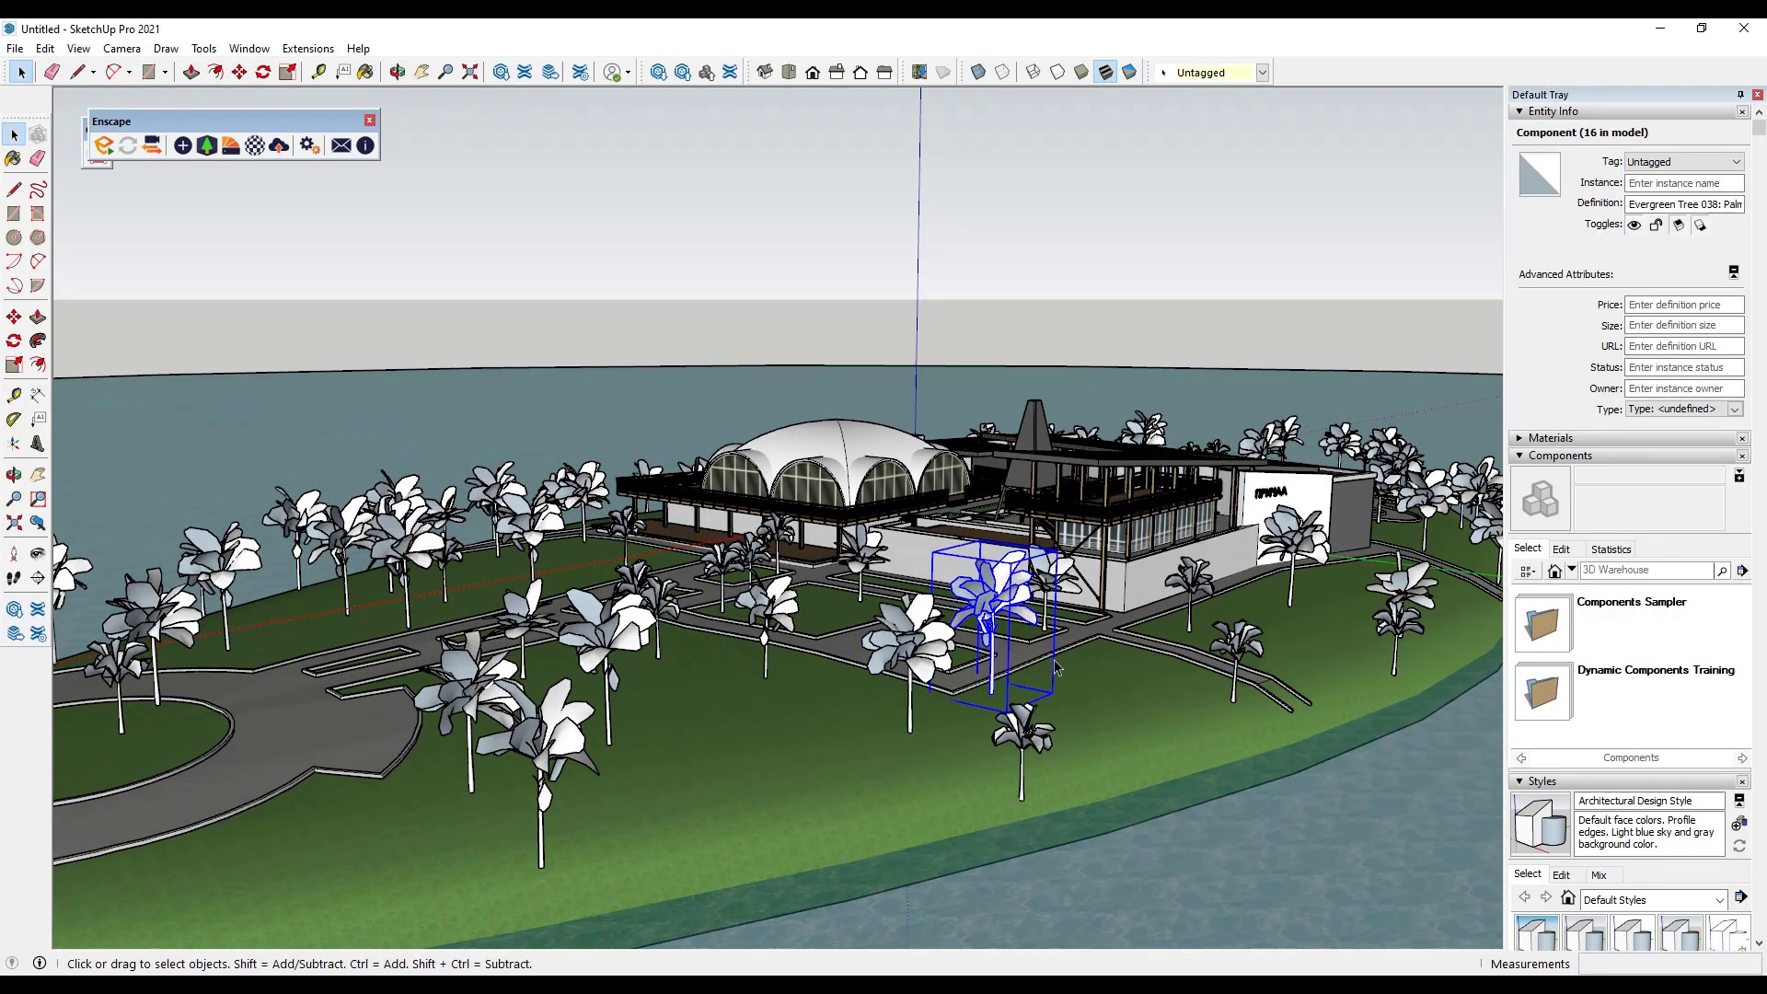
pyautogui.moveTo(998, 640); pyautogui.dragTo(992, 656, button='middle')
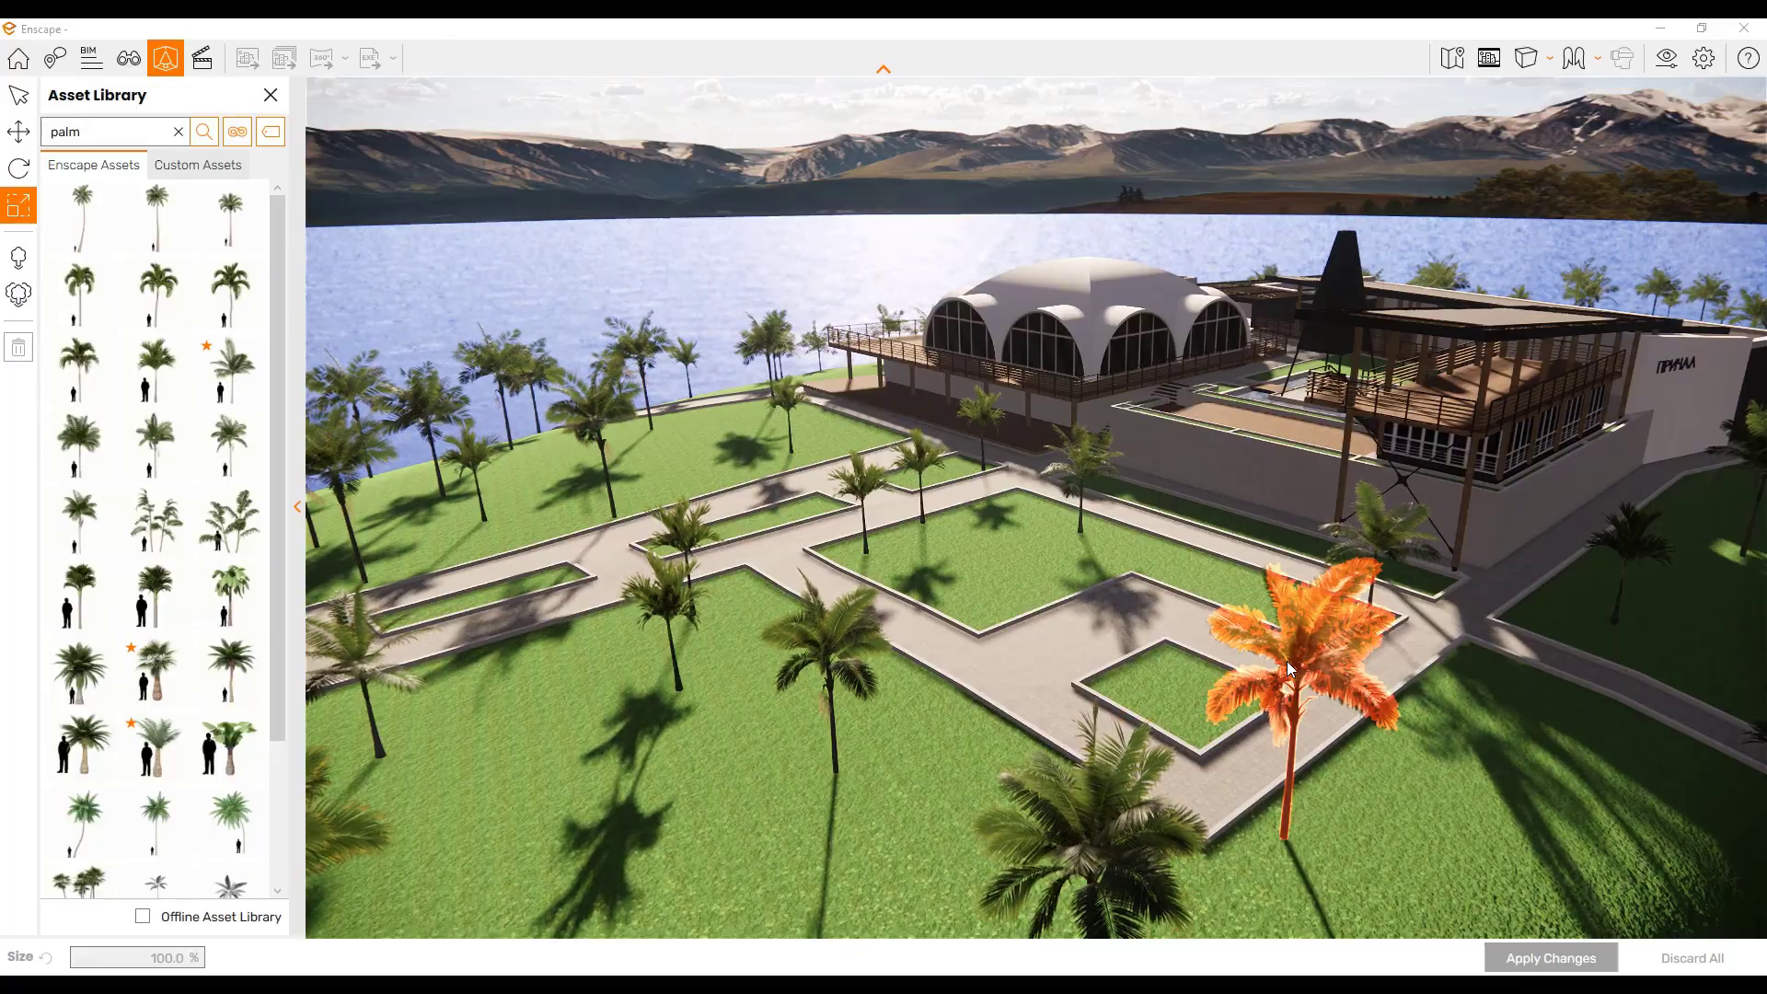
# - In the maximized Enscape window, delete the palm beside the square planter and apply the change to the SketchUp model
pyautogui.click(1269, 793)
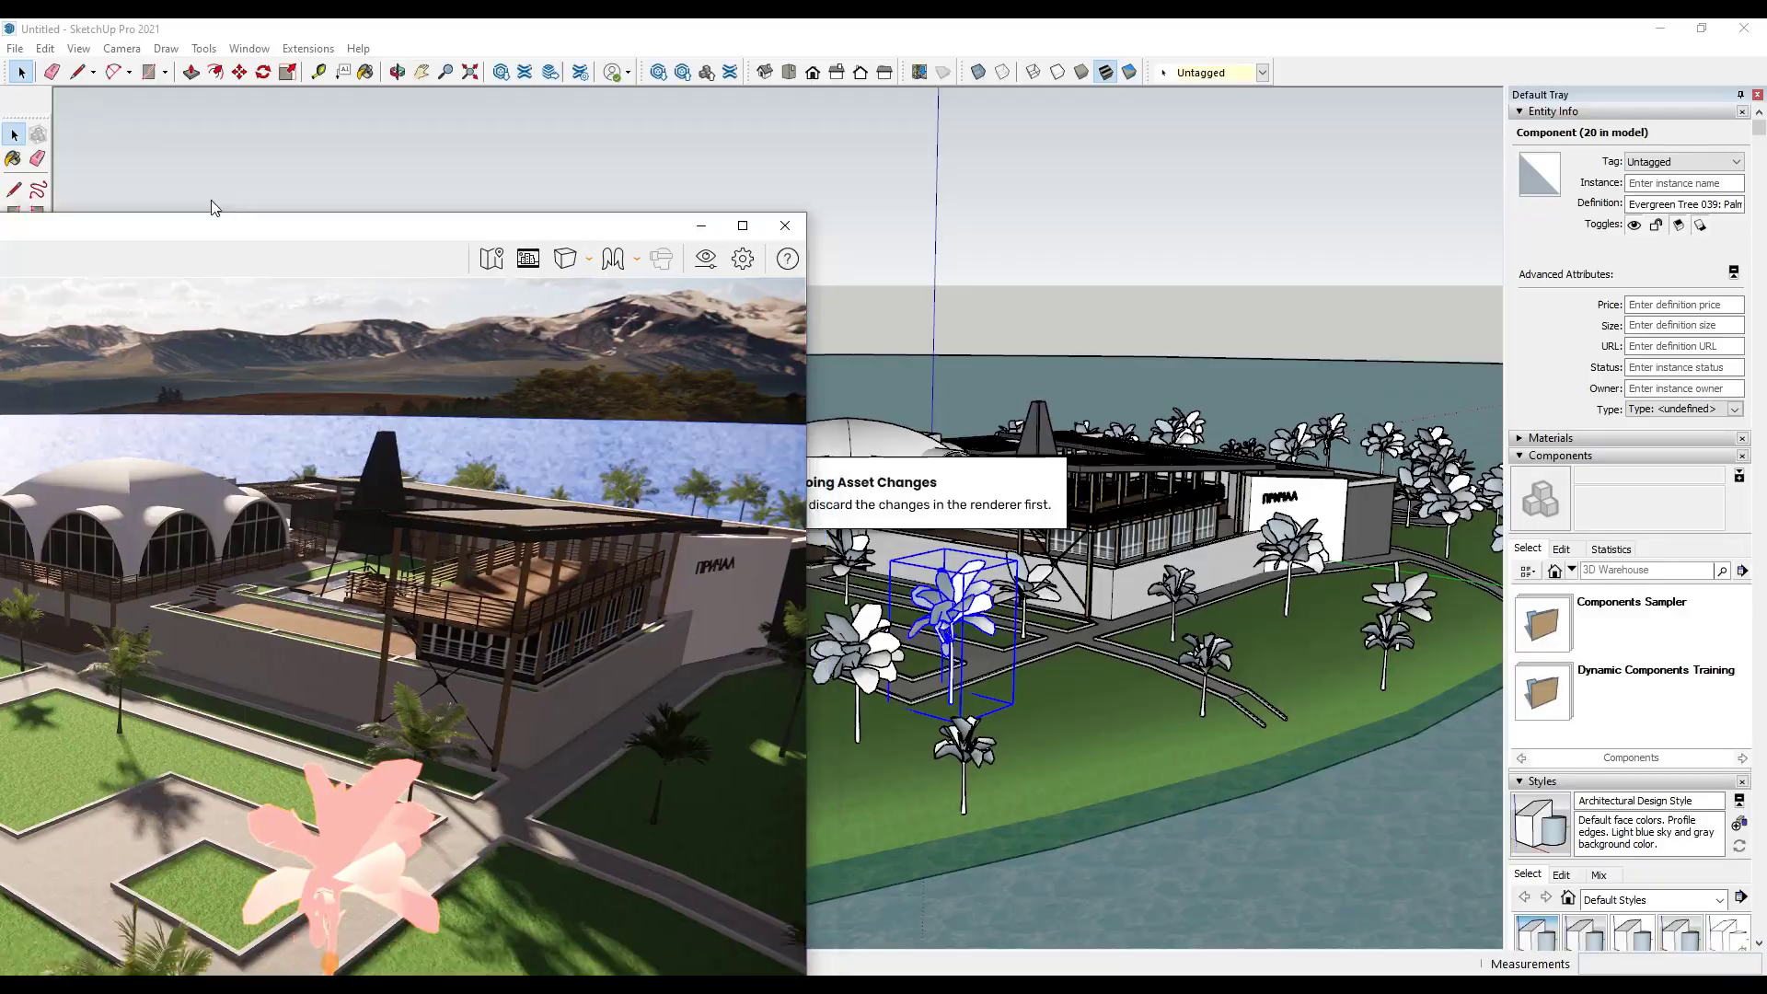
pyautogui.moveTo(209, 209); pyautogui.dragTo(152, 154)
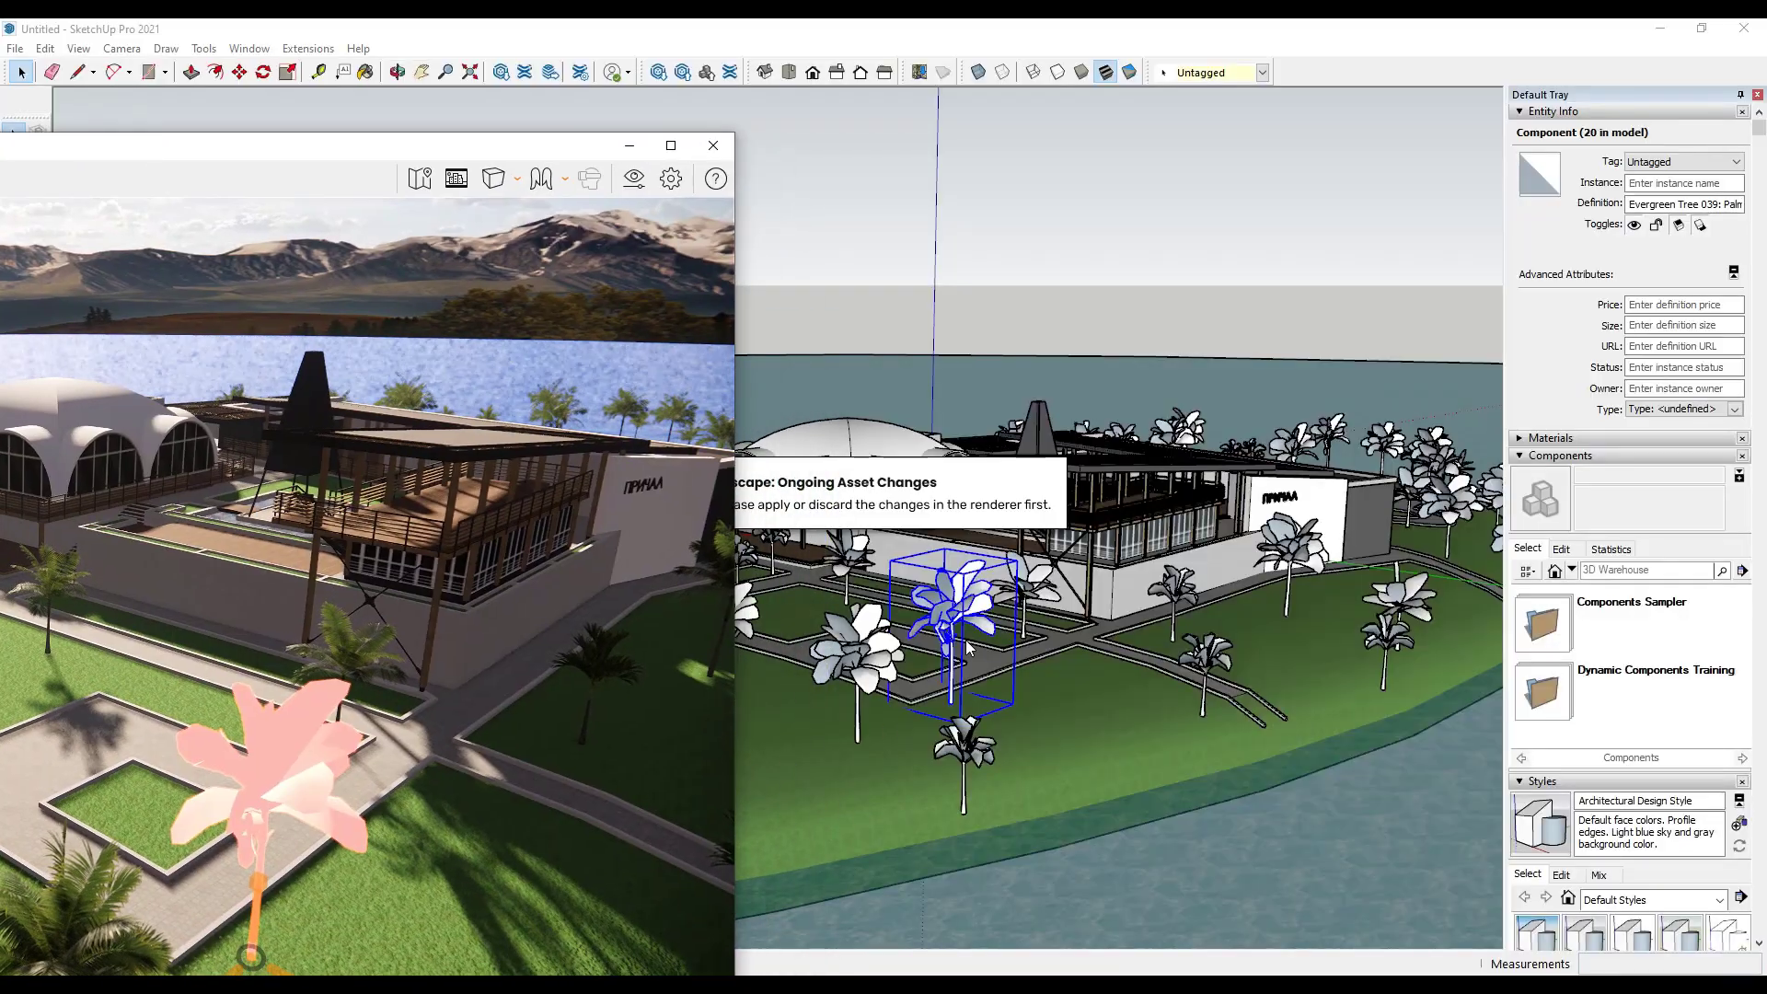
pyautogui.click(671, 146)
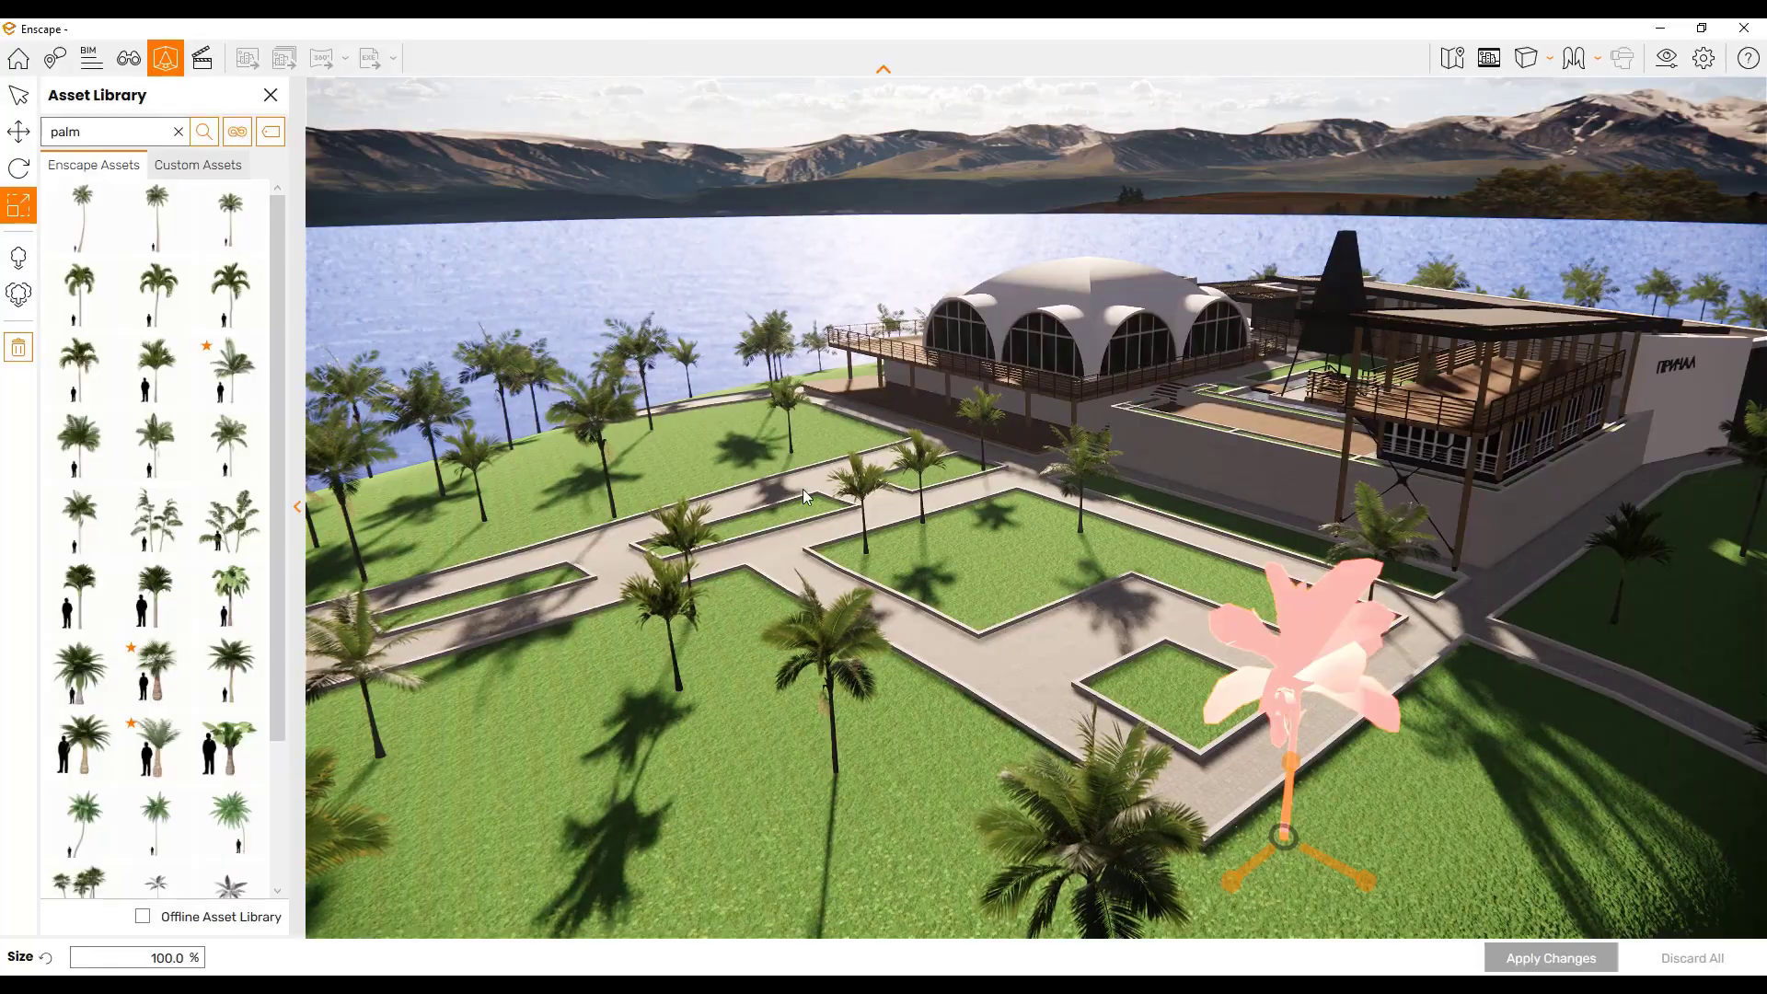
pyautogui.click(19, 347)
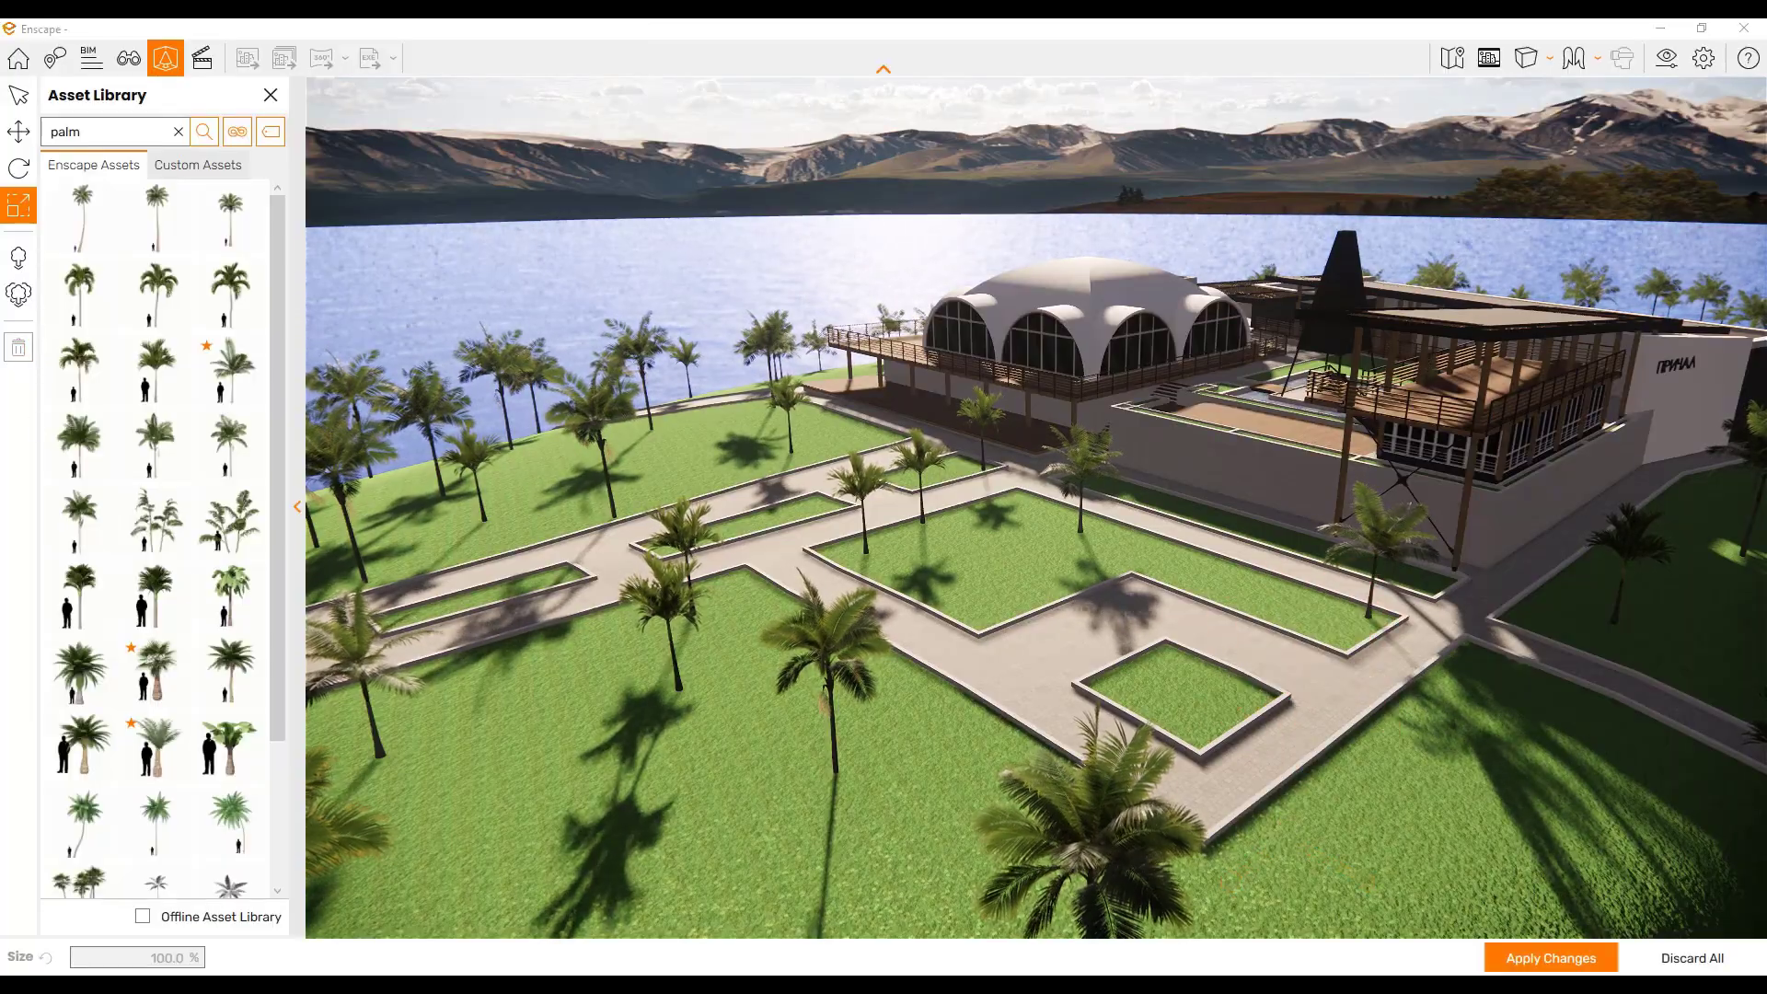
pyautogui.click(1549, 958)
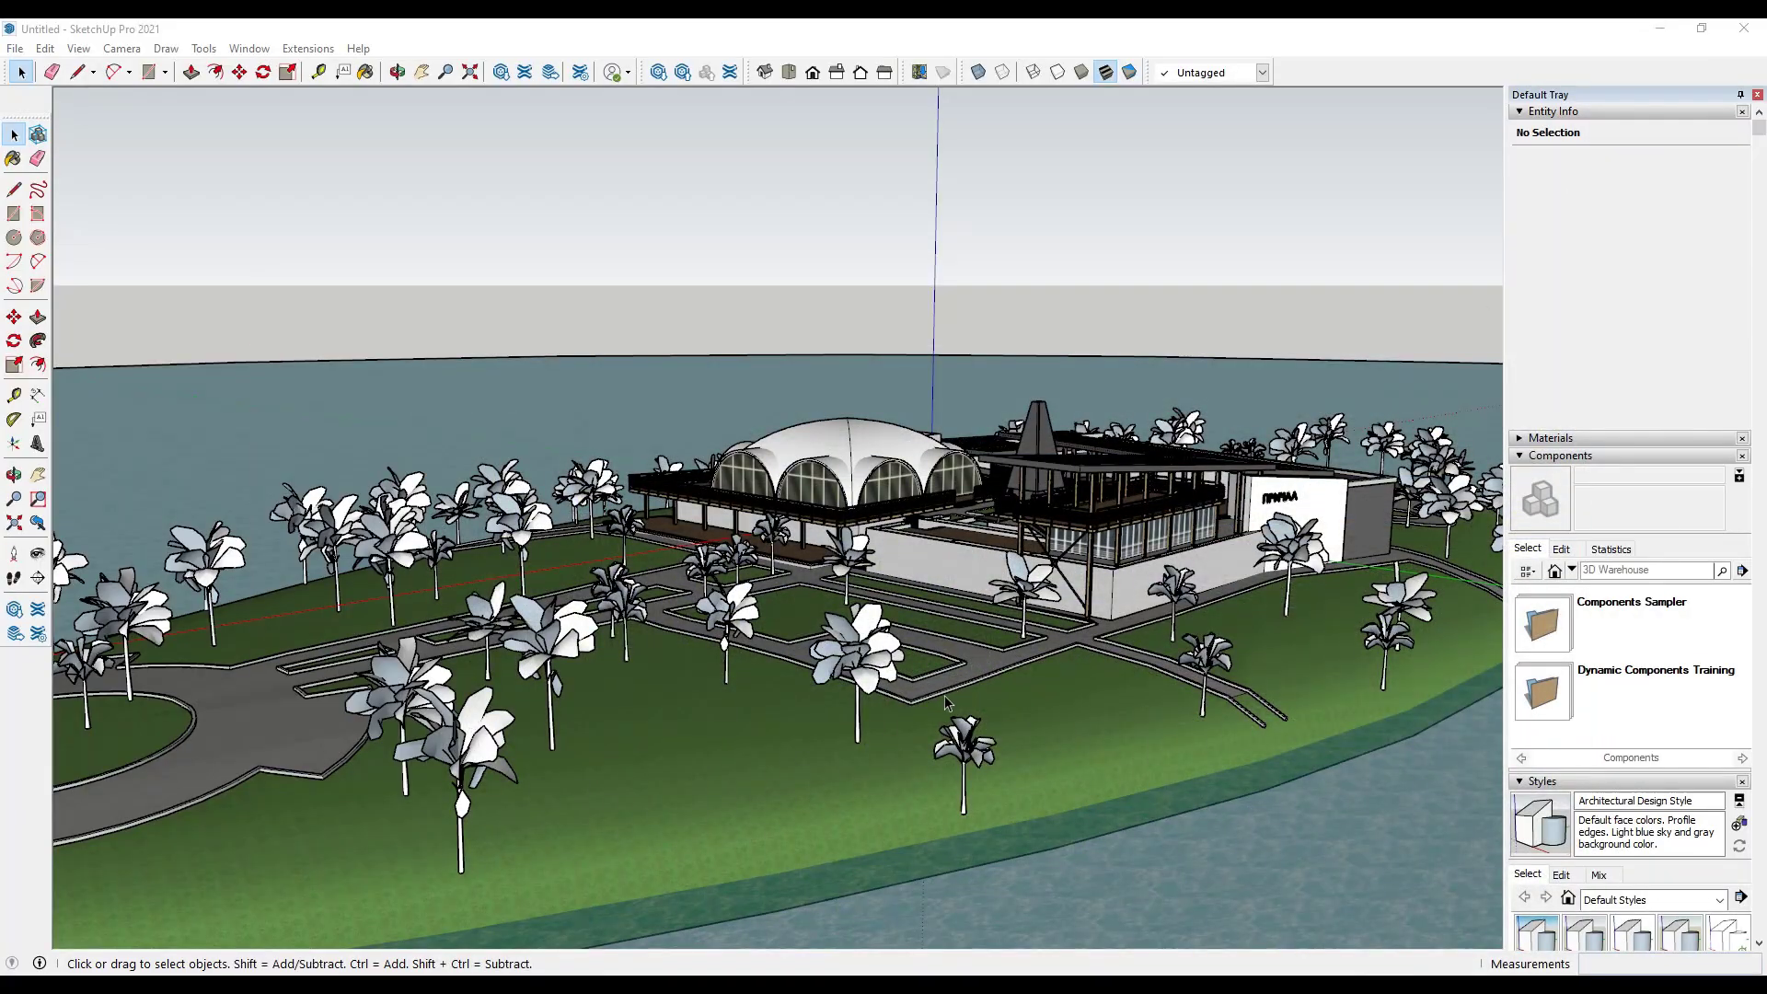
# - Browse the New category of the Enscape Asset Library, examining the added solar modules, furniture and people assets
pyautogui.scroll(8, 914, 737)
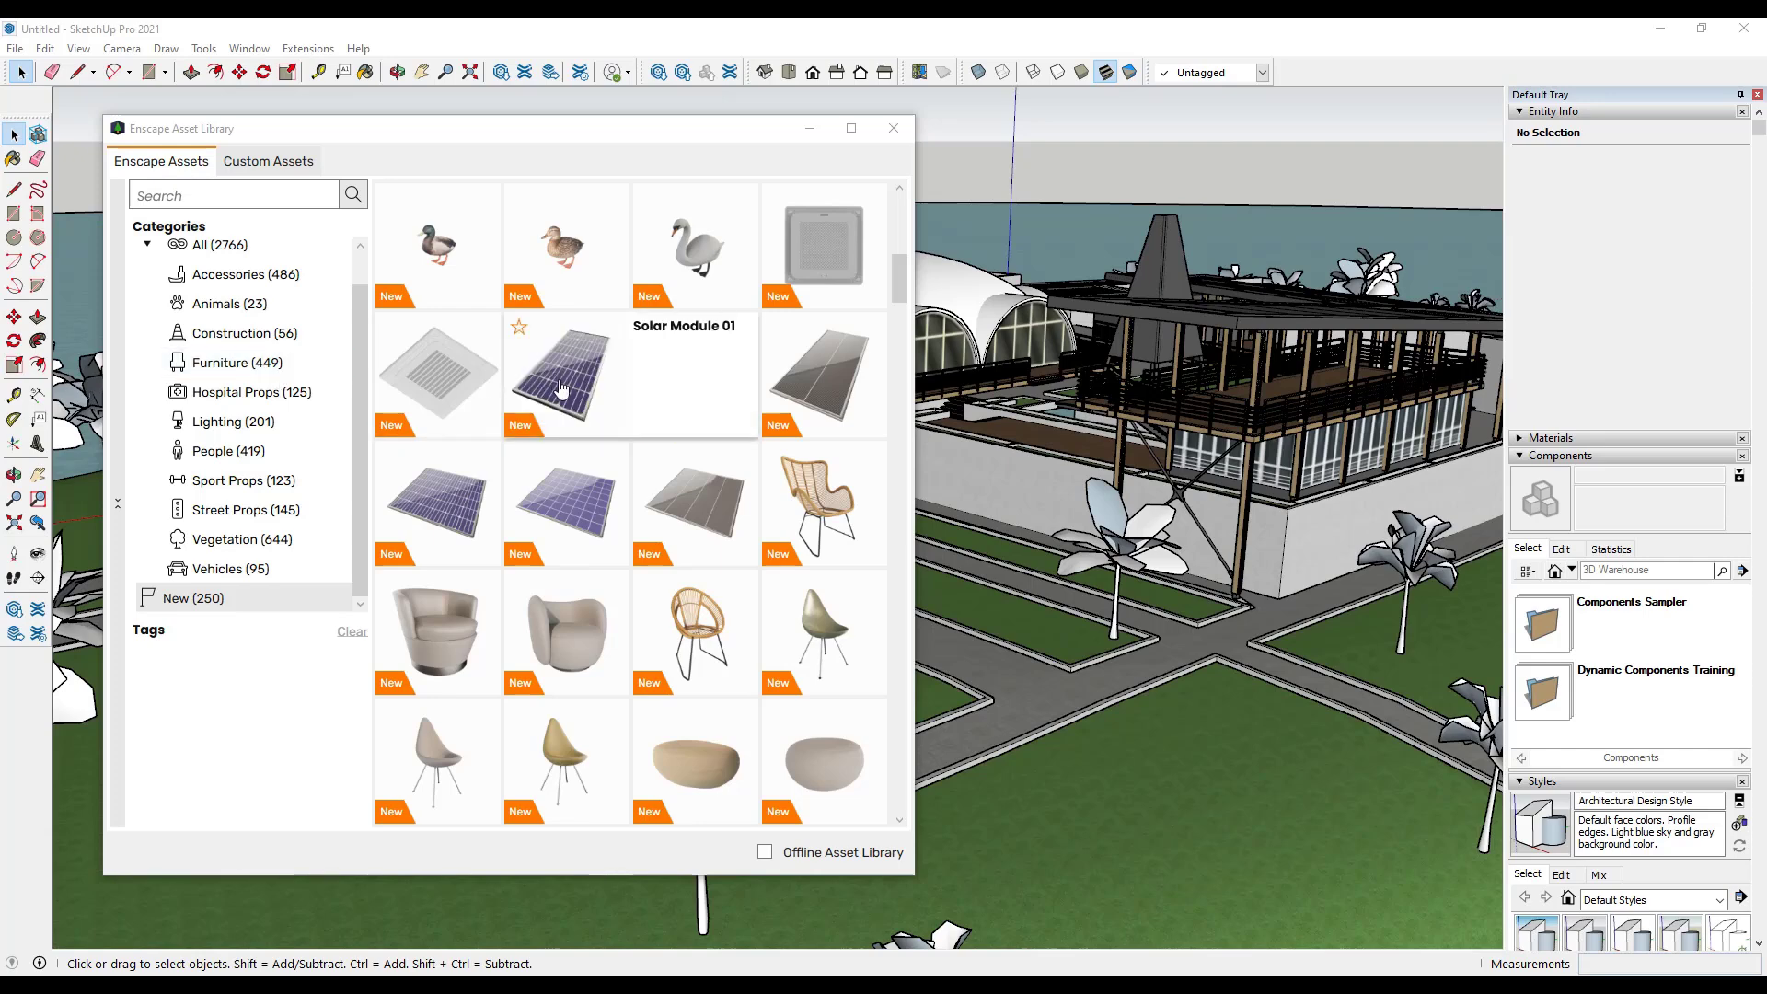
pyautogui.scroll(-10, 616, 379)
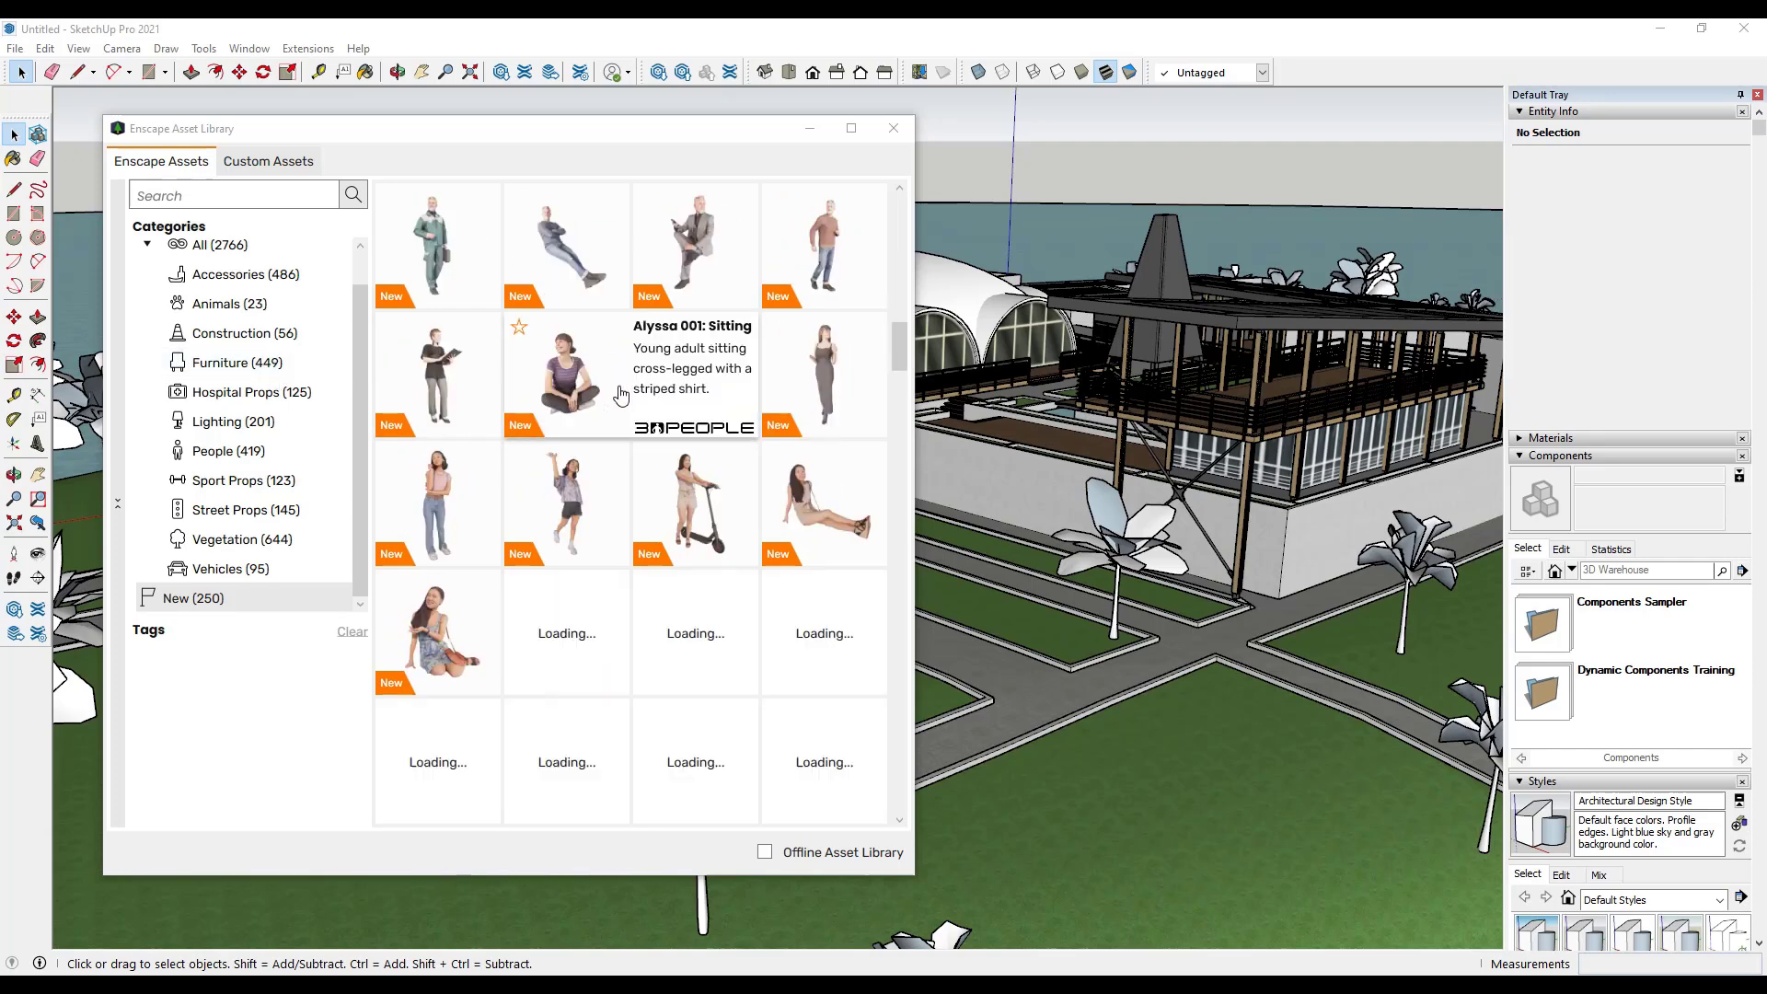
pyautogui.scroll(-10, 653, 457)
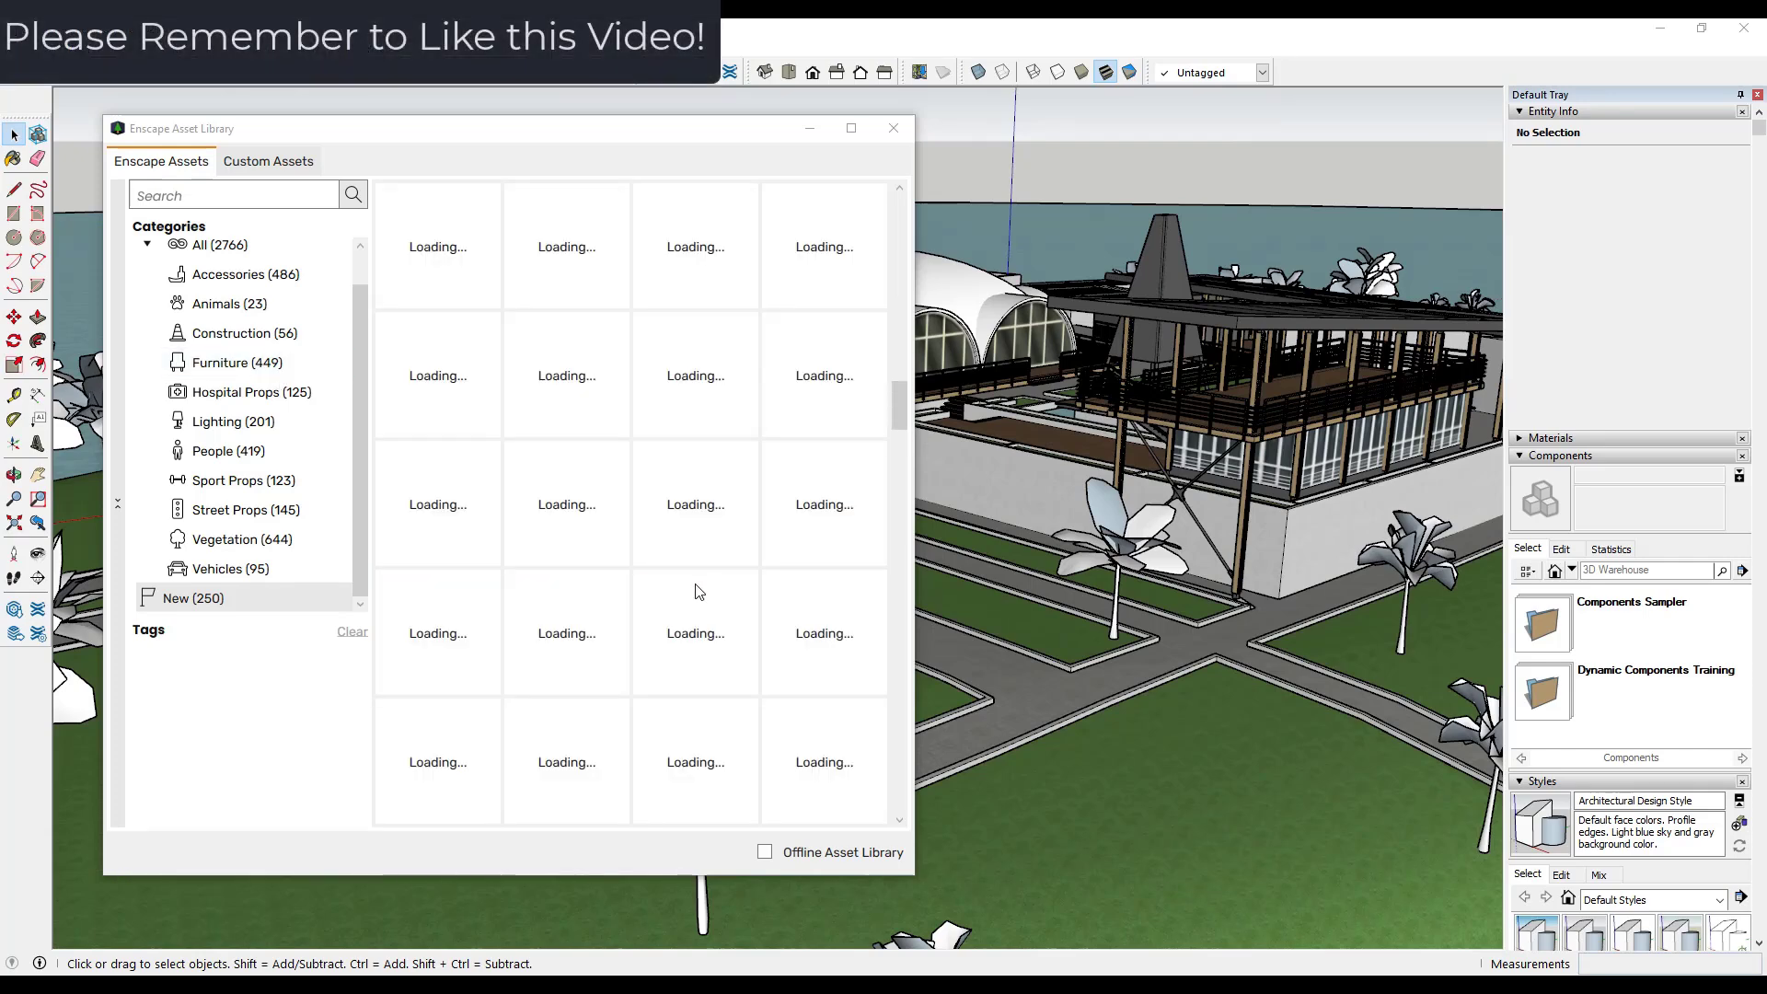
pyautogui.scroll(10, 708, 601)
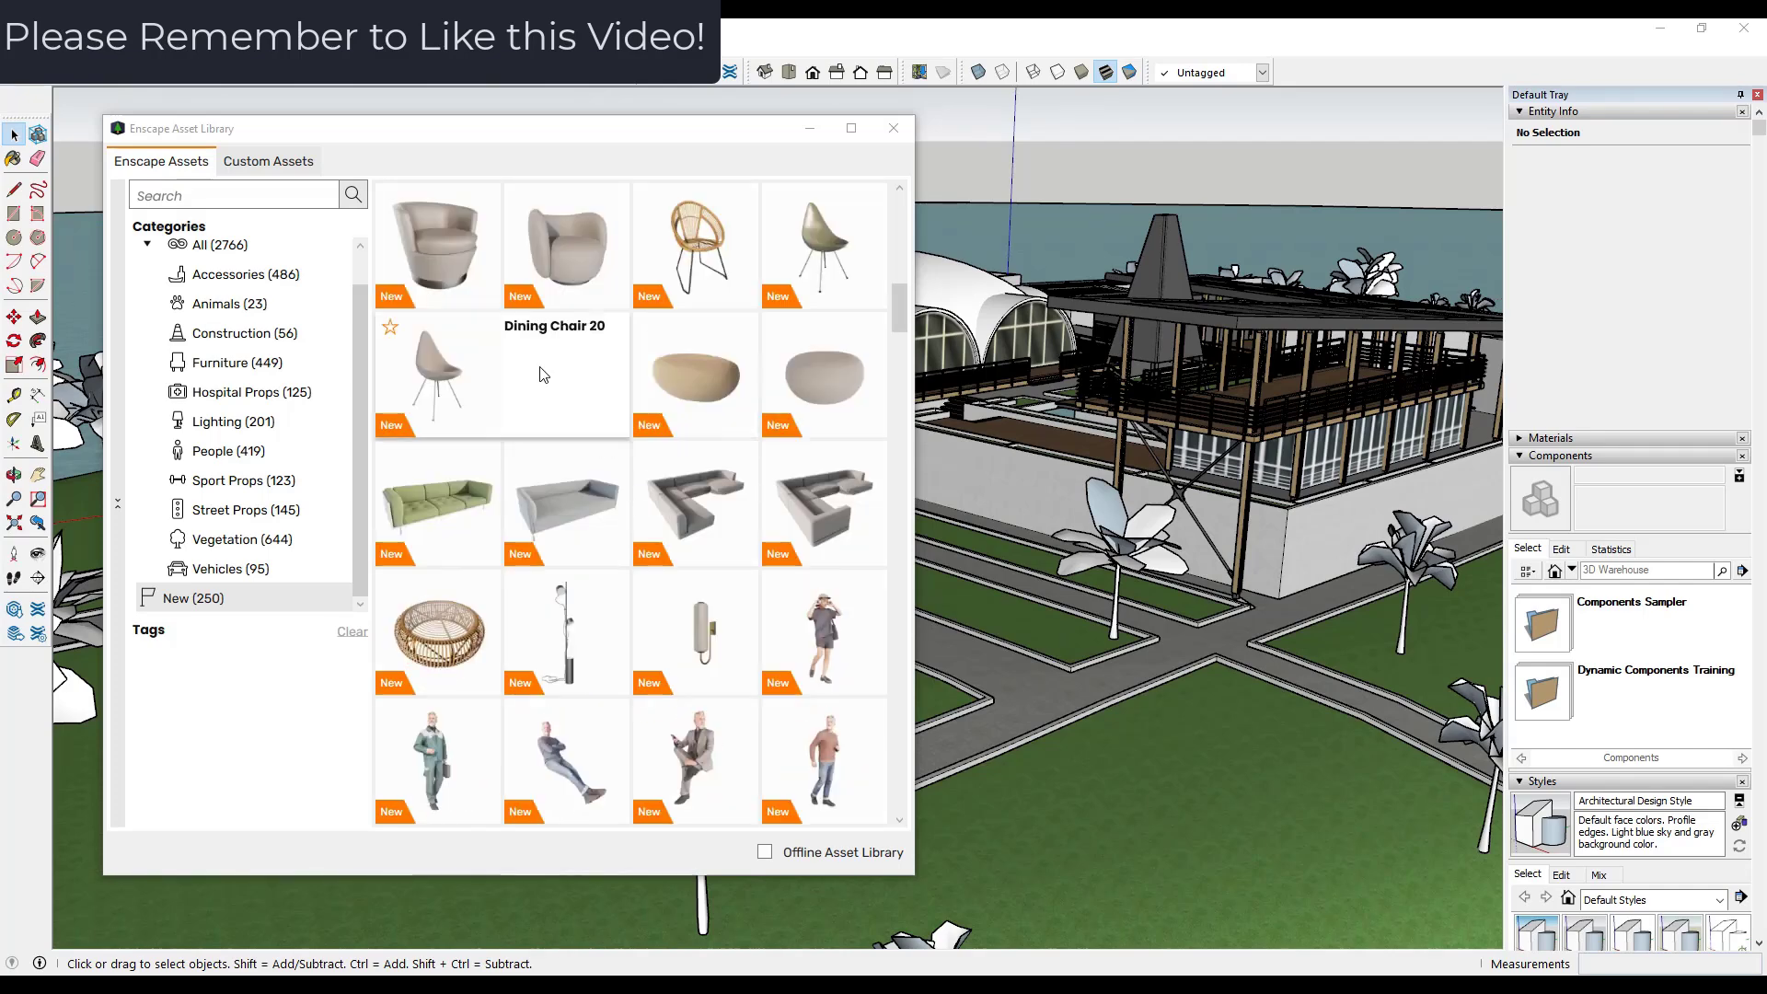
pyautogui.scroll(-5, 607, 382)
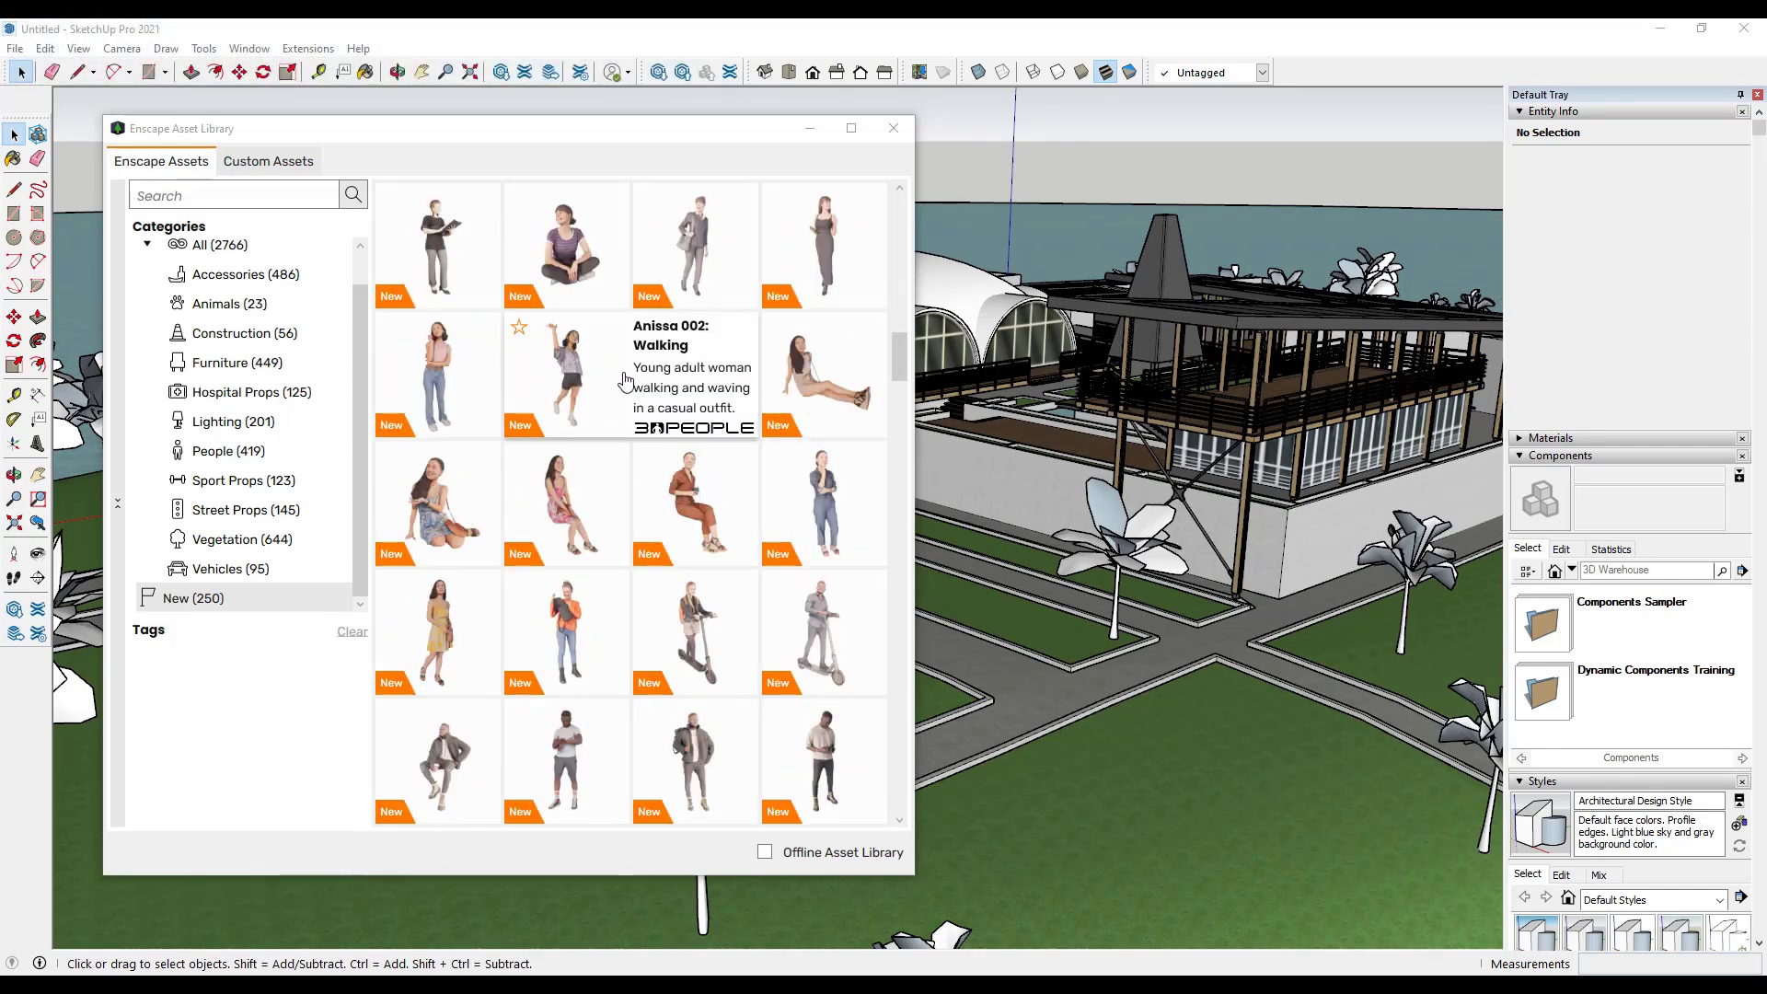
pyautogui.scroll(-2, 626, 399)
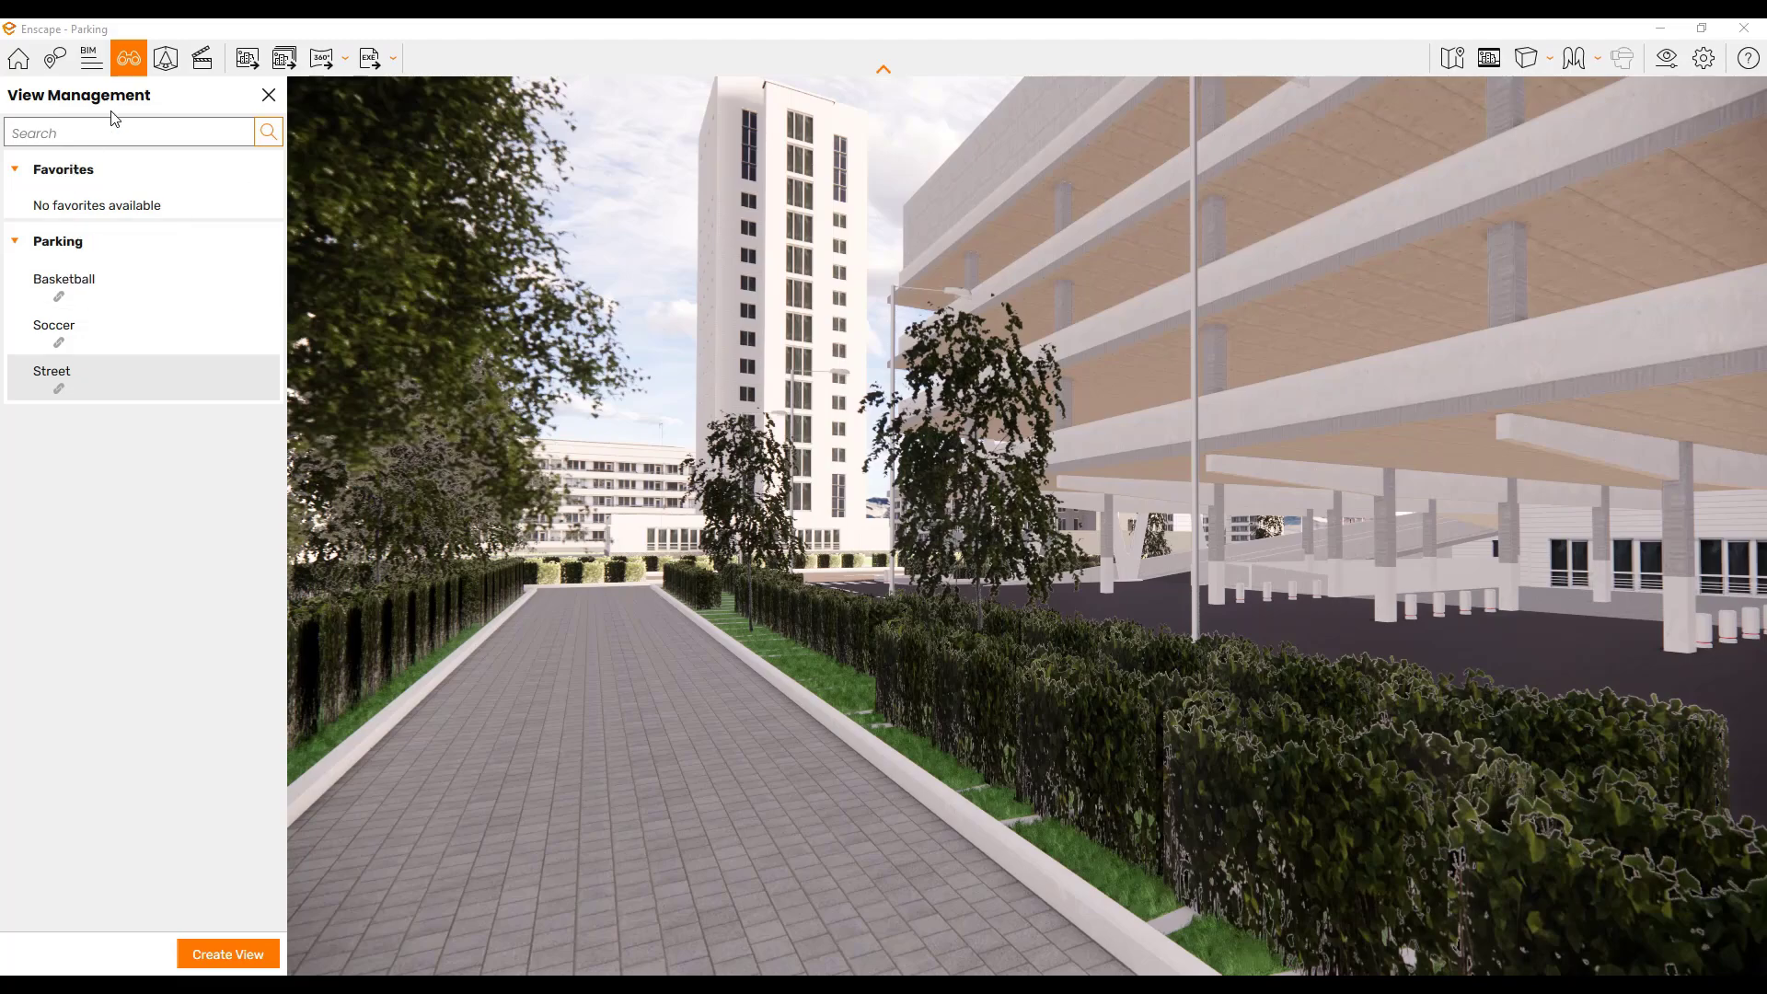
# - In the Enscape window of the Parking project, view the saved Basketball, Soccer and Street views one after another
pyautogui.click(79, 285)
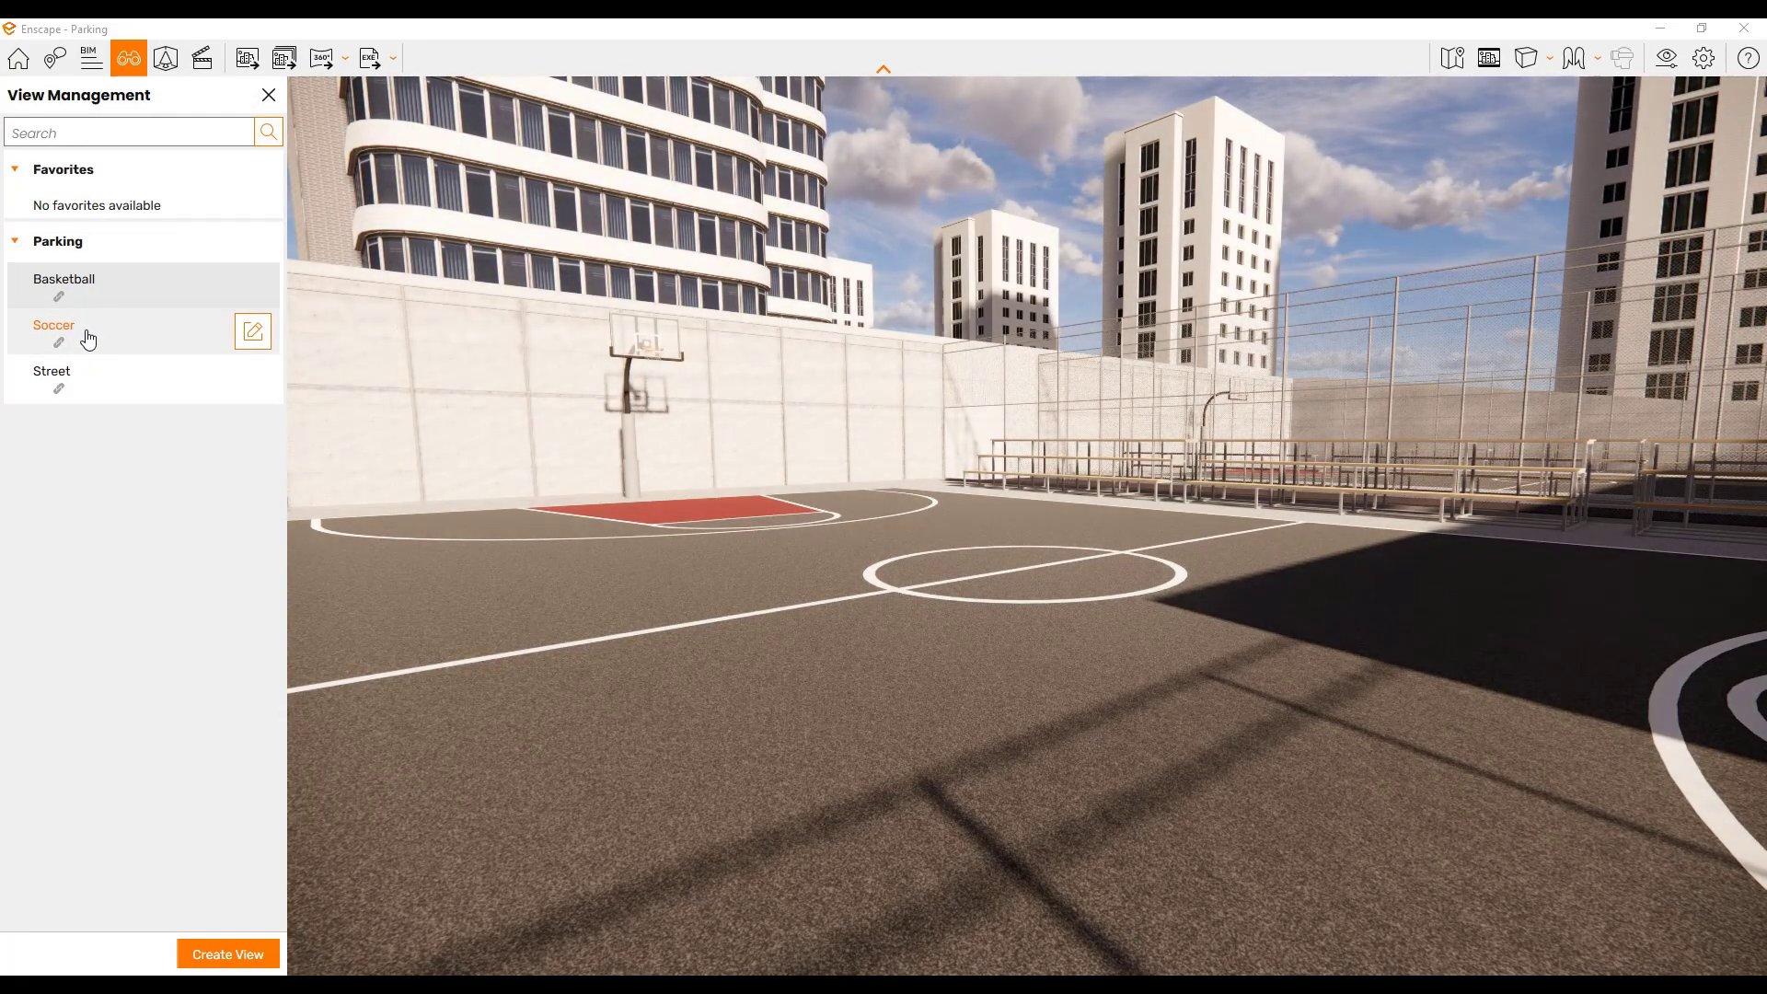
pyautogui.click(88, 340)
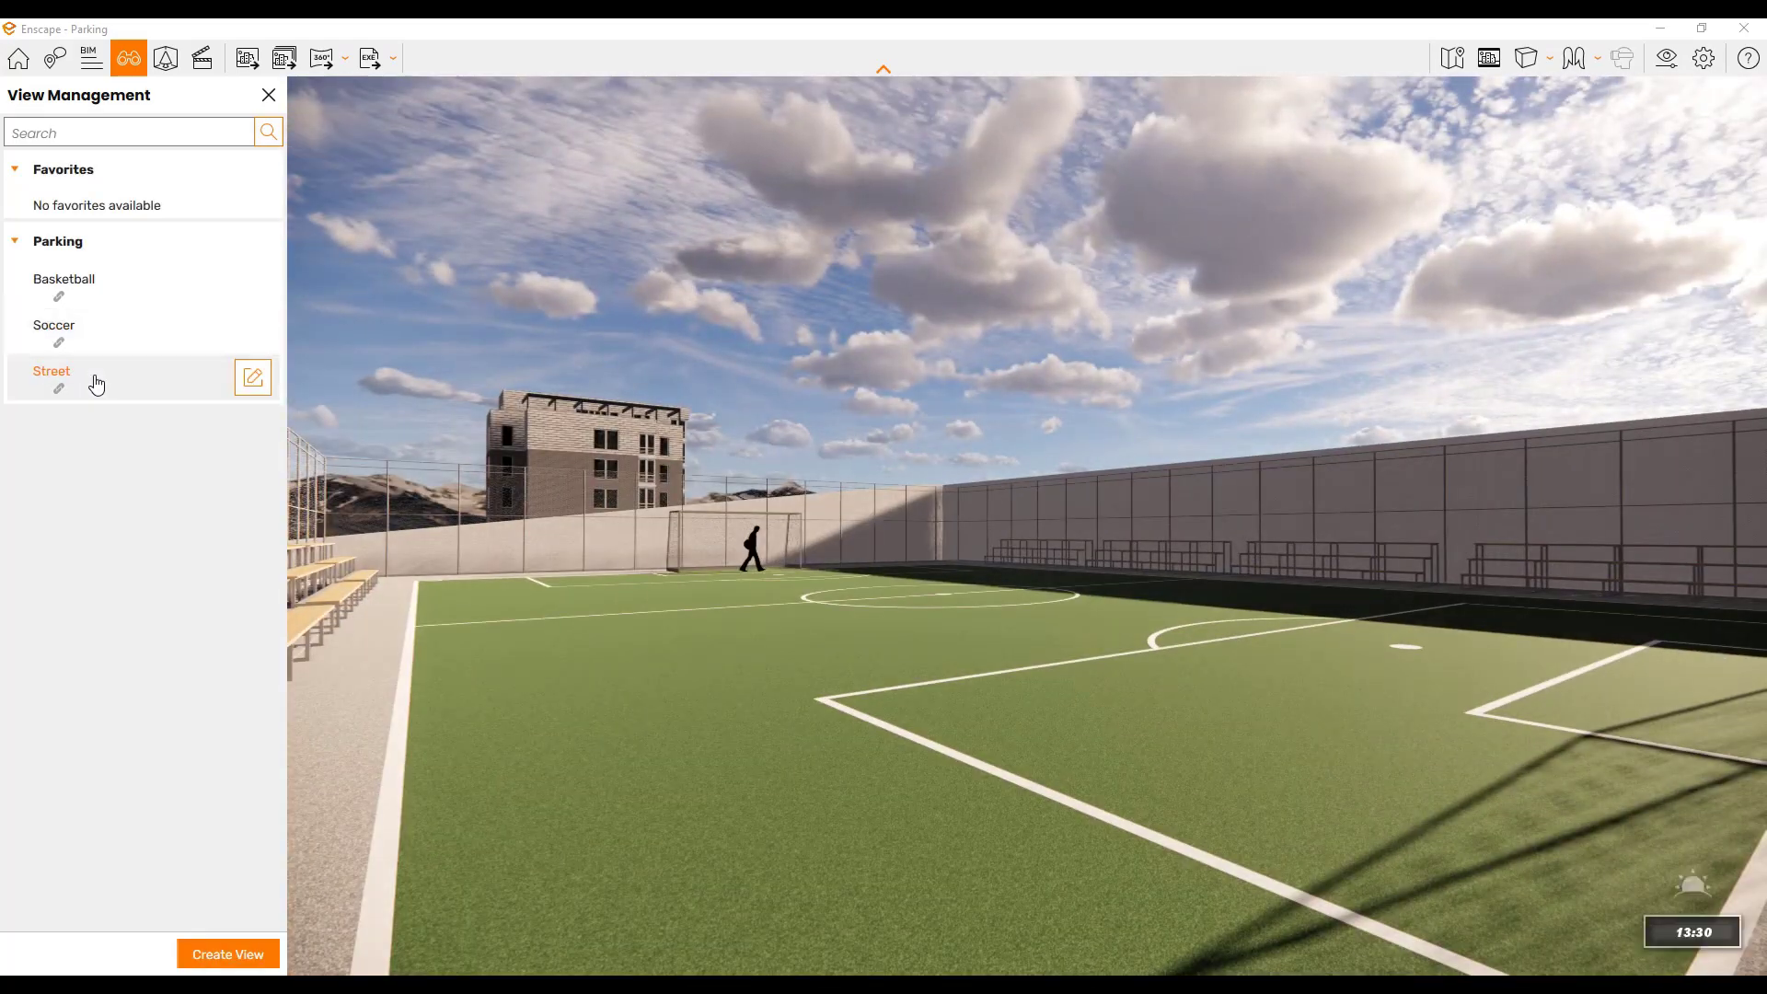
pyautogui.click(95, 382)
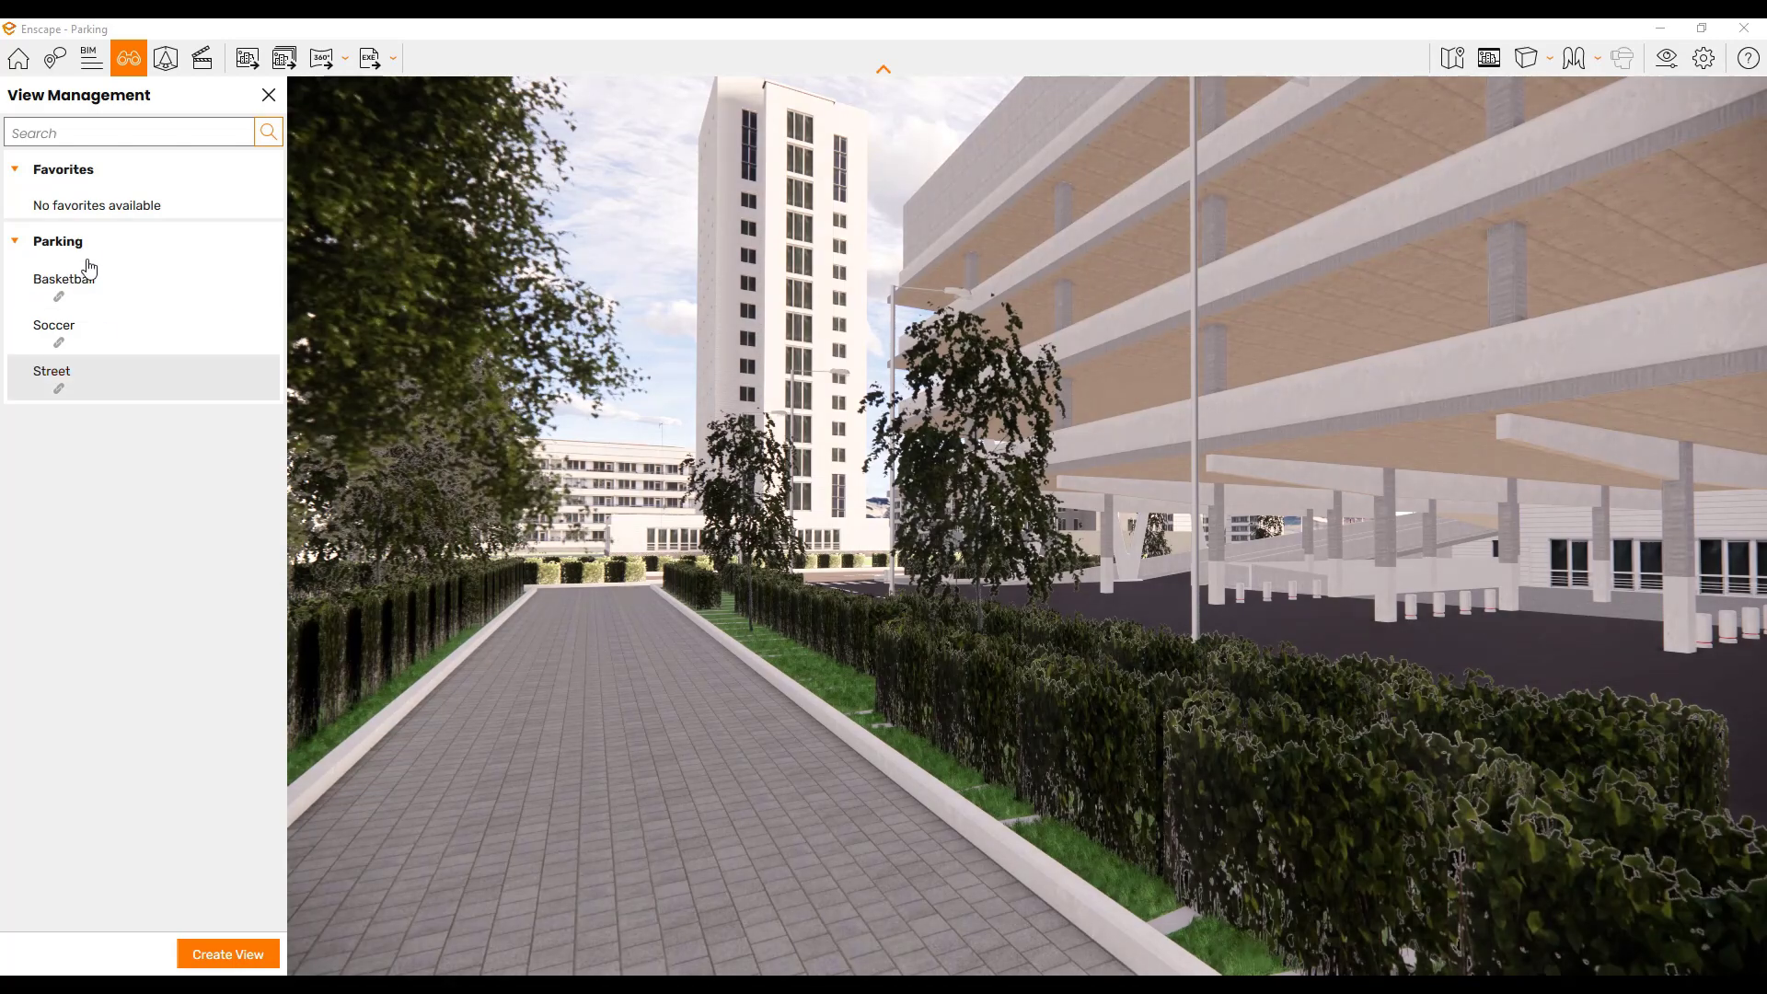
# - Set up a batch rendering of all three Parking views, Basketball, Soccer and Street, and start it as panoramas
pyautogui.click(283, 61)
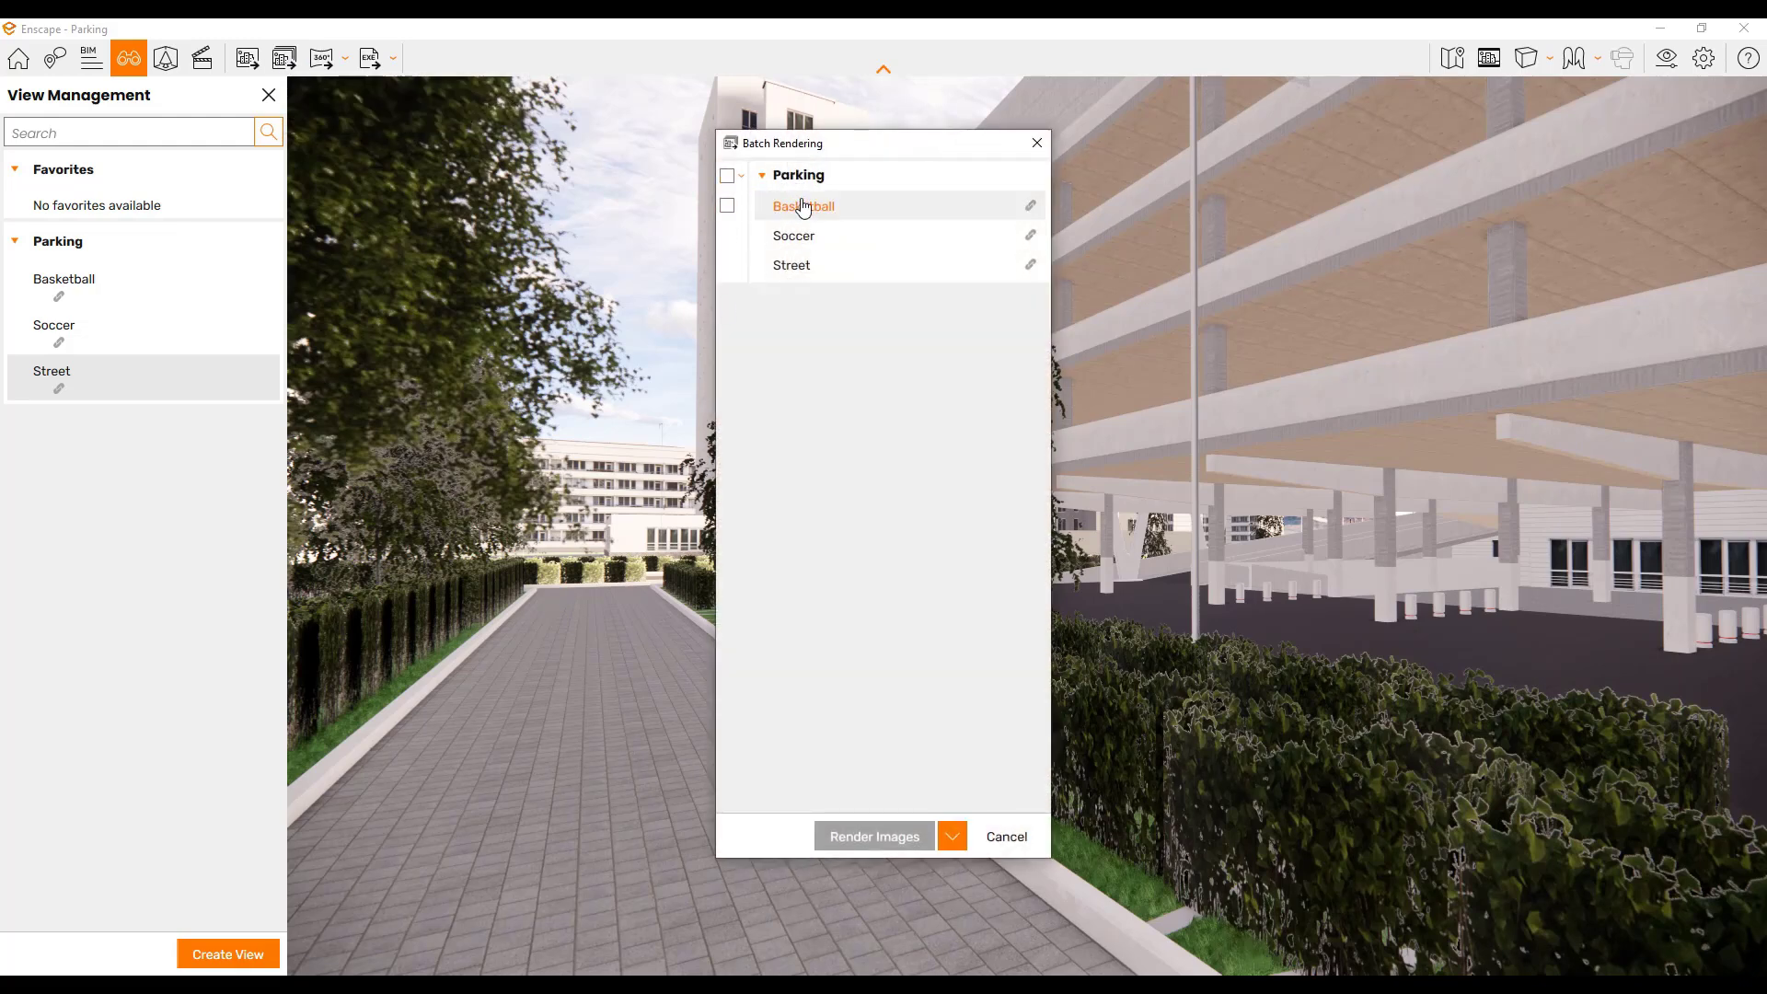
pyautogui.click(729, 178)
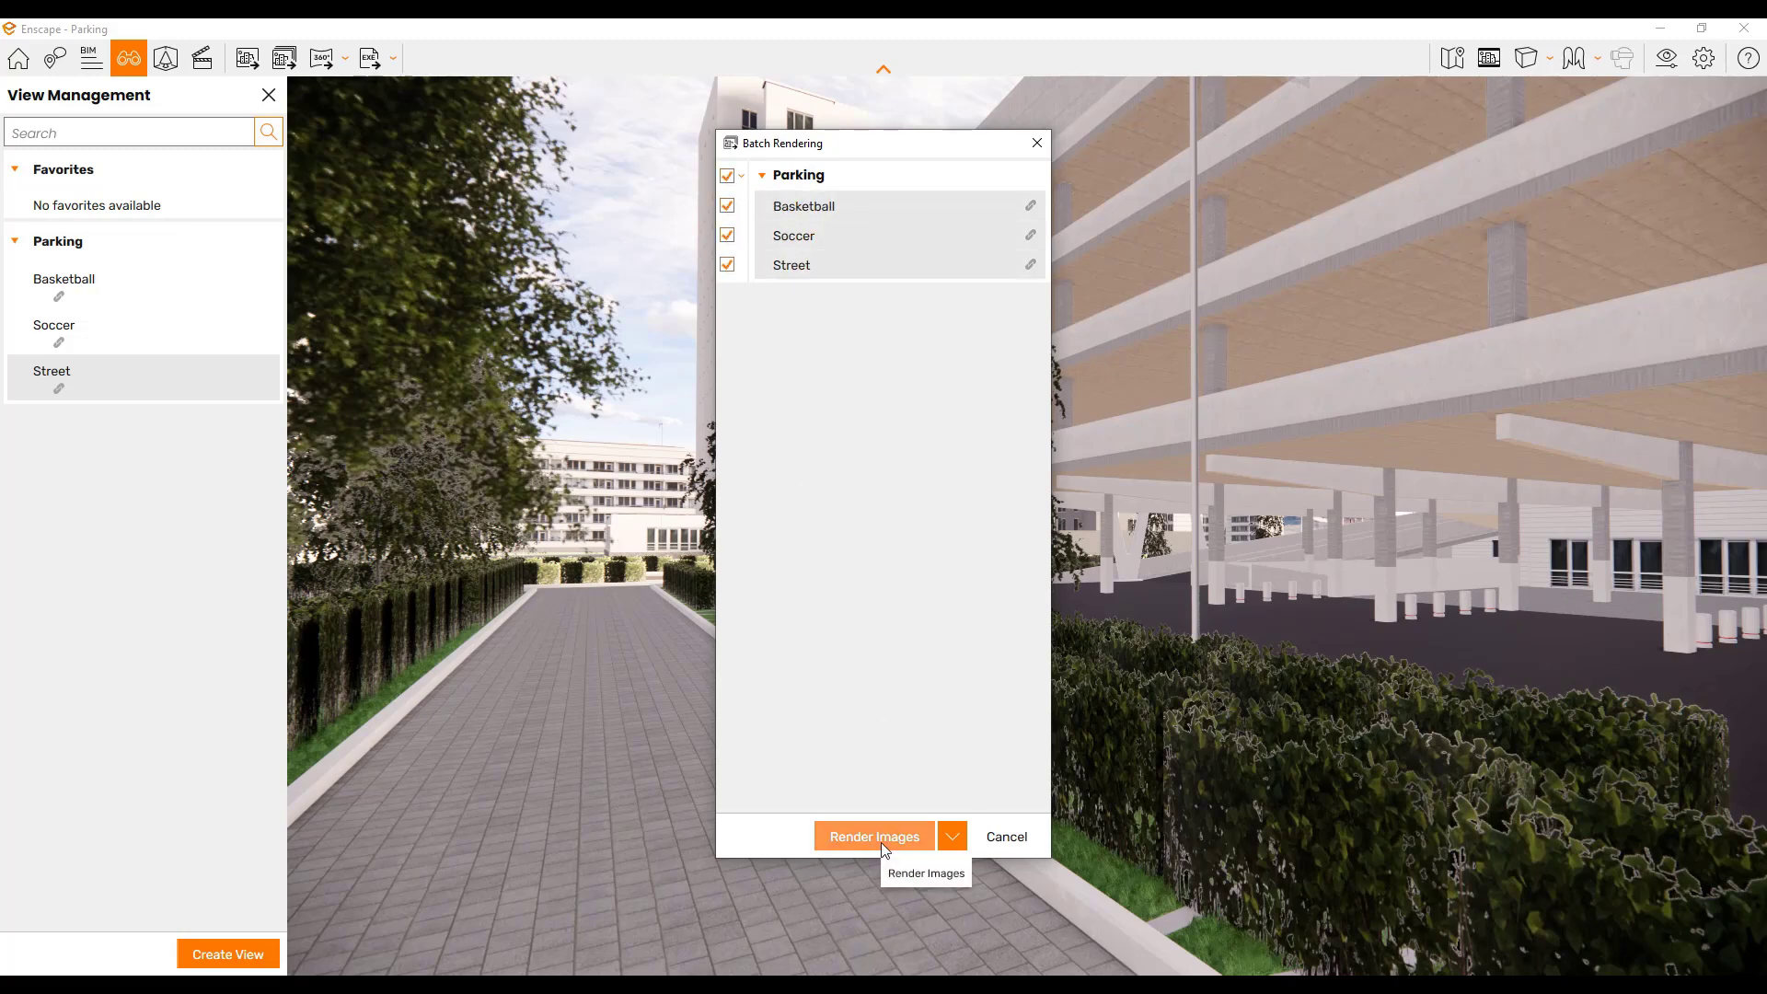
pyautogui.click(955, 833)
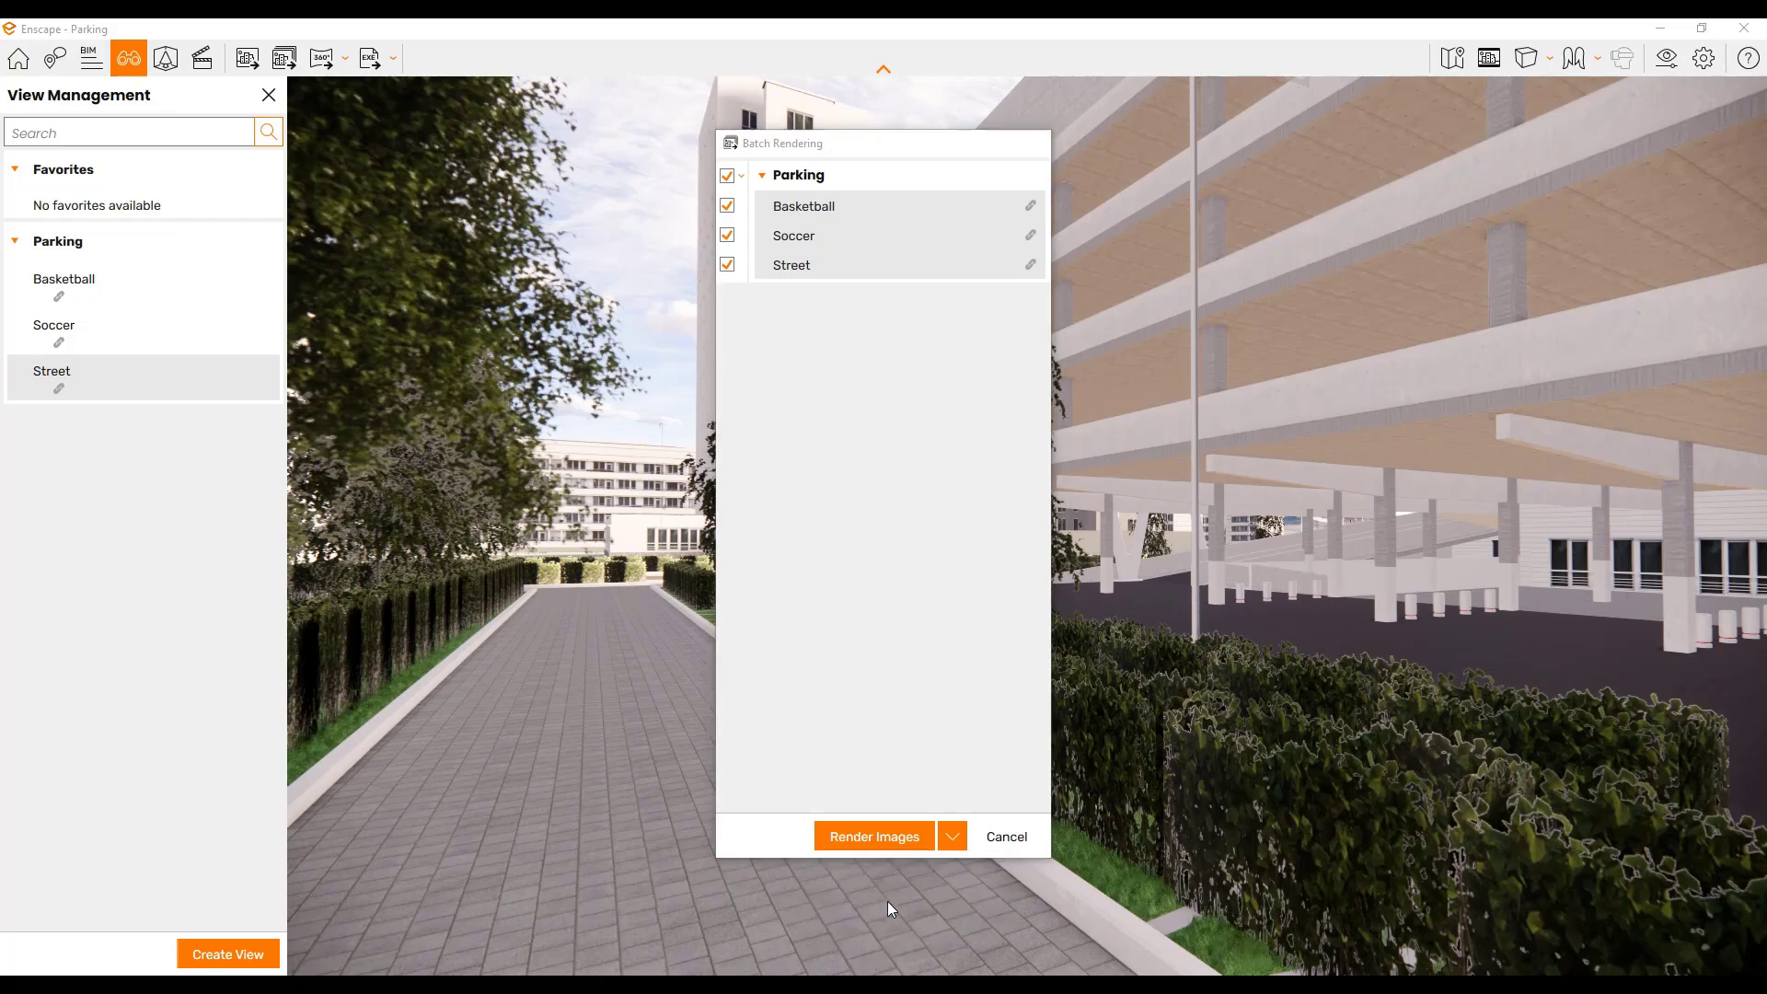
pyautogui.click(891, 902)
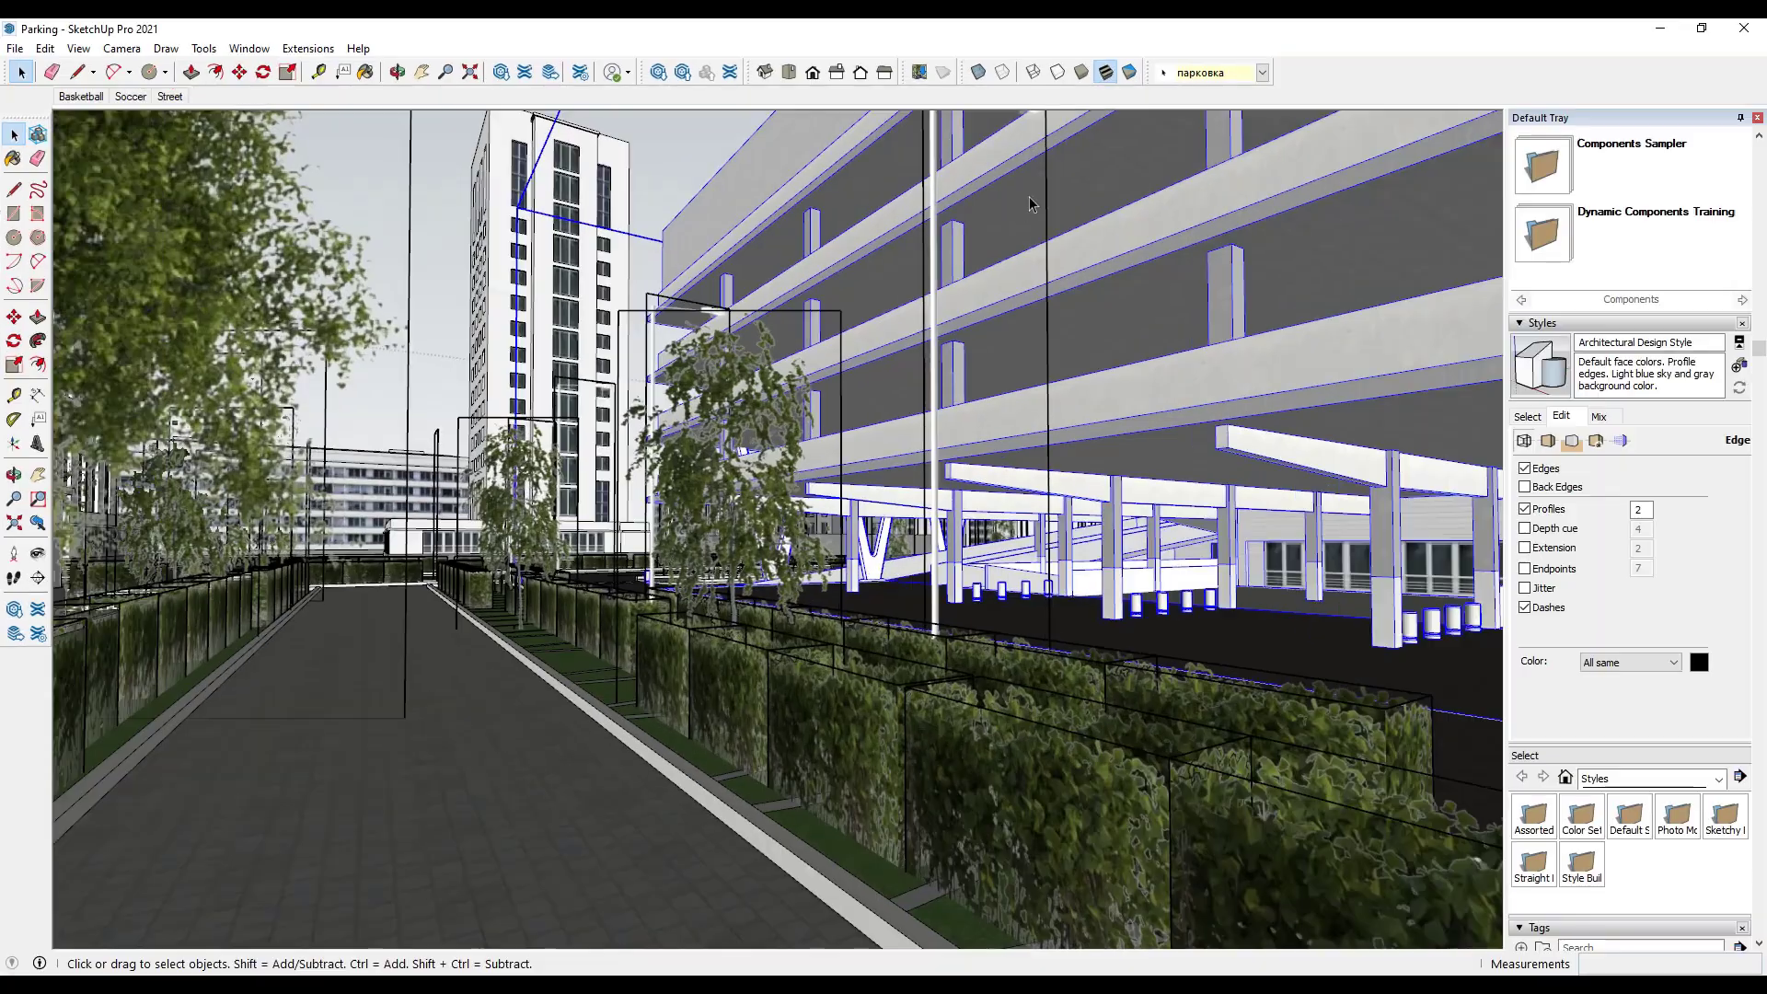
# - In SketchUp, open Enscape's upload management for the Parking project, upload the dark street panorama, and close the window
pyautogui.moveTo(719, 323); pyautogui.dragTo(728, 332, button='middle')
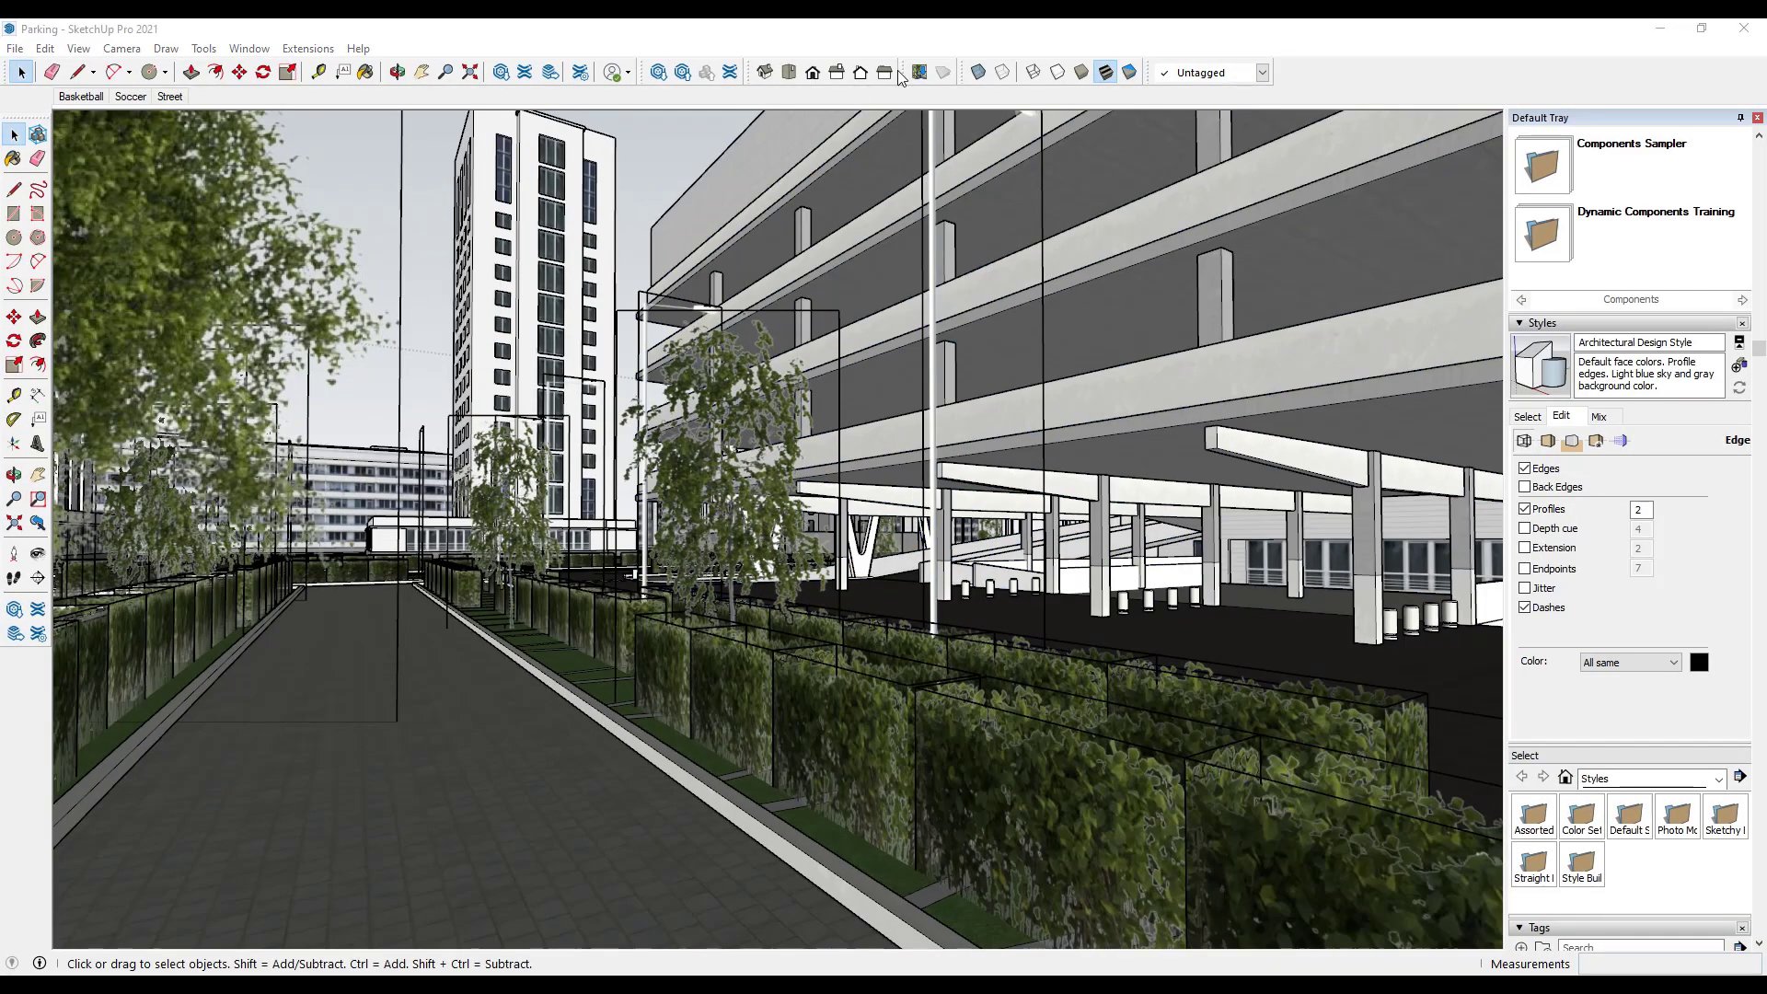
pyautogui.click(873, 31)
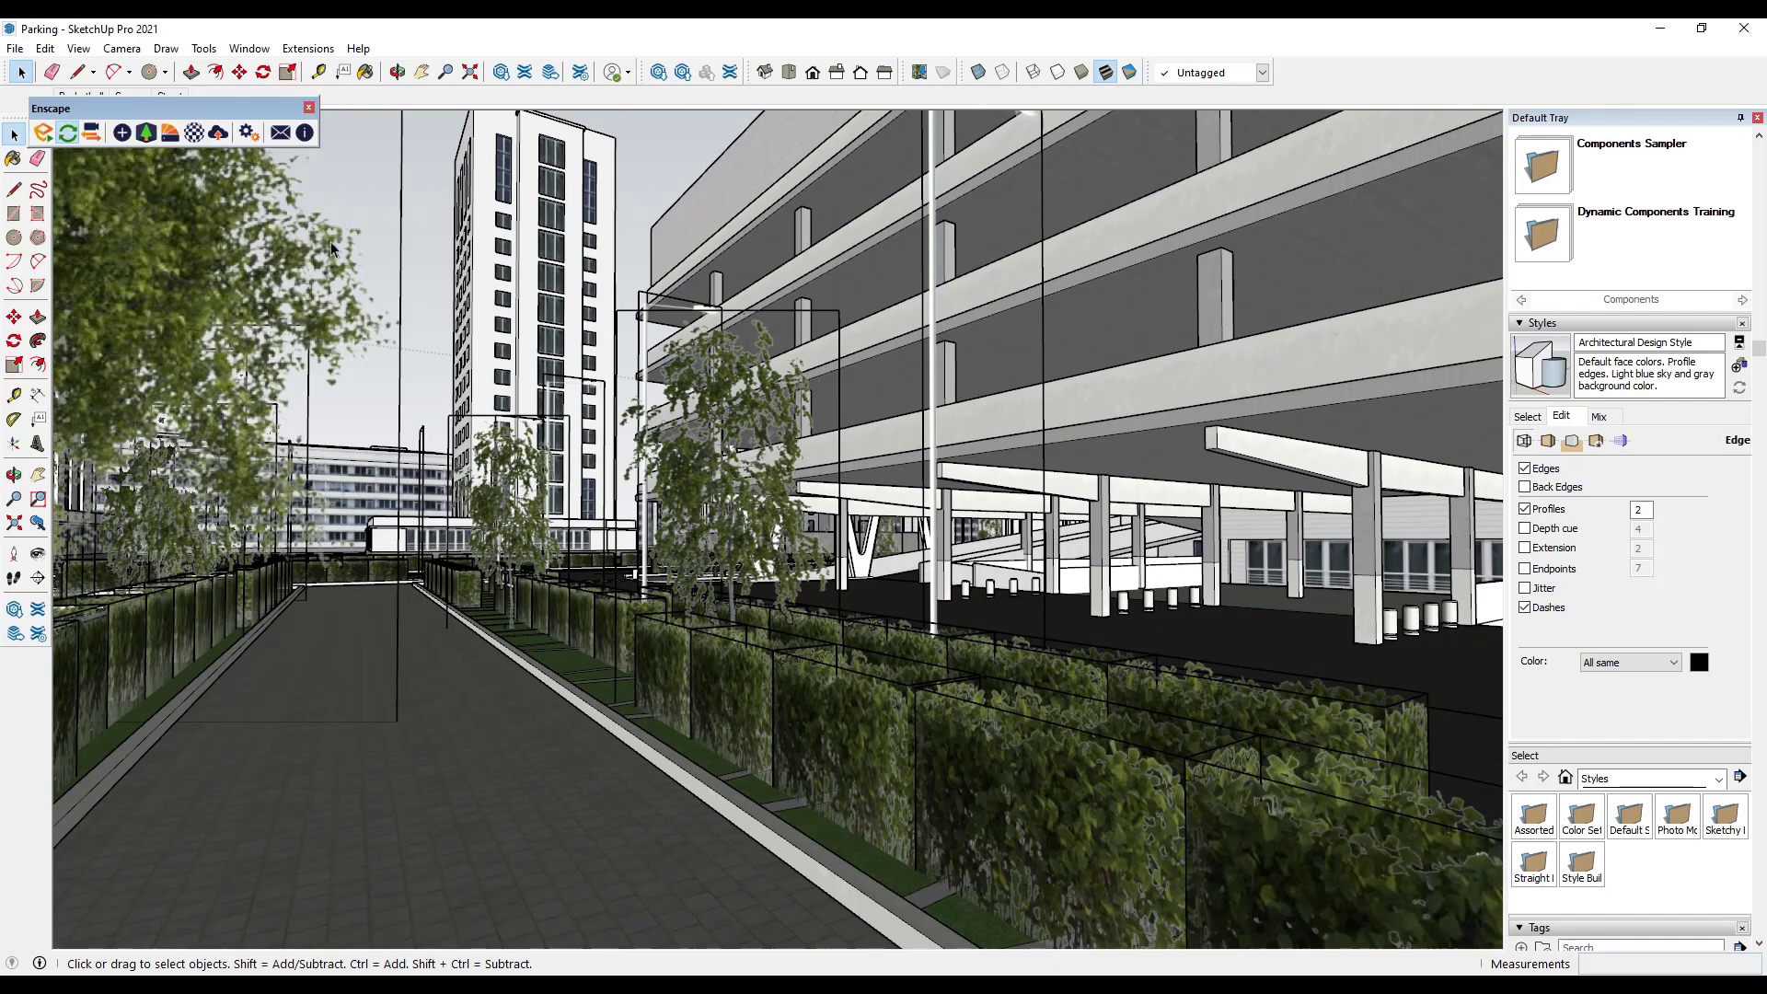
pyautogui.click(217, 136)
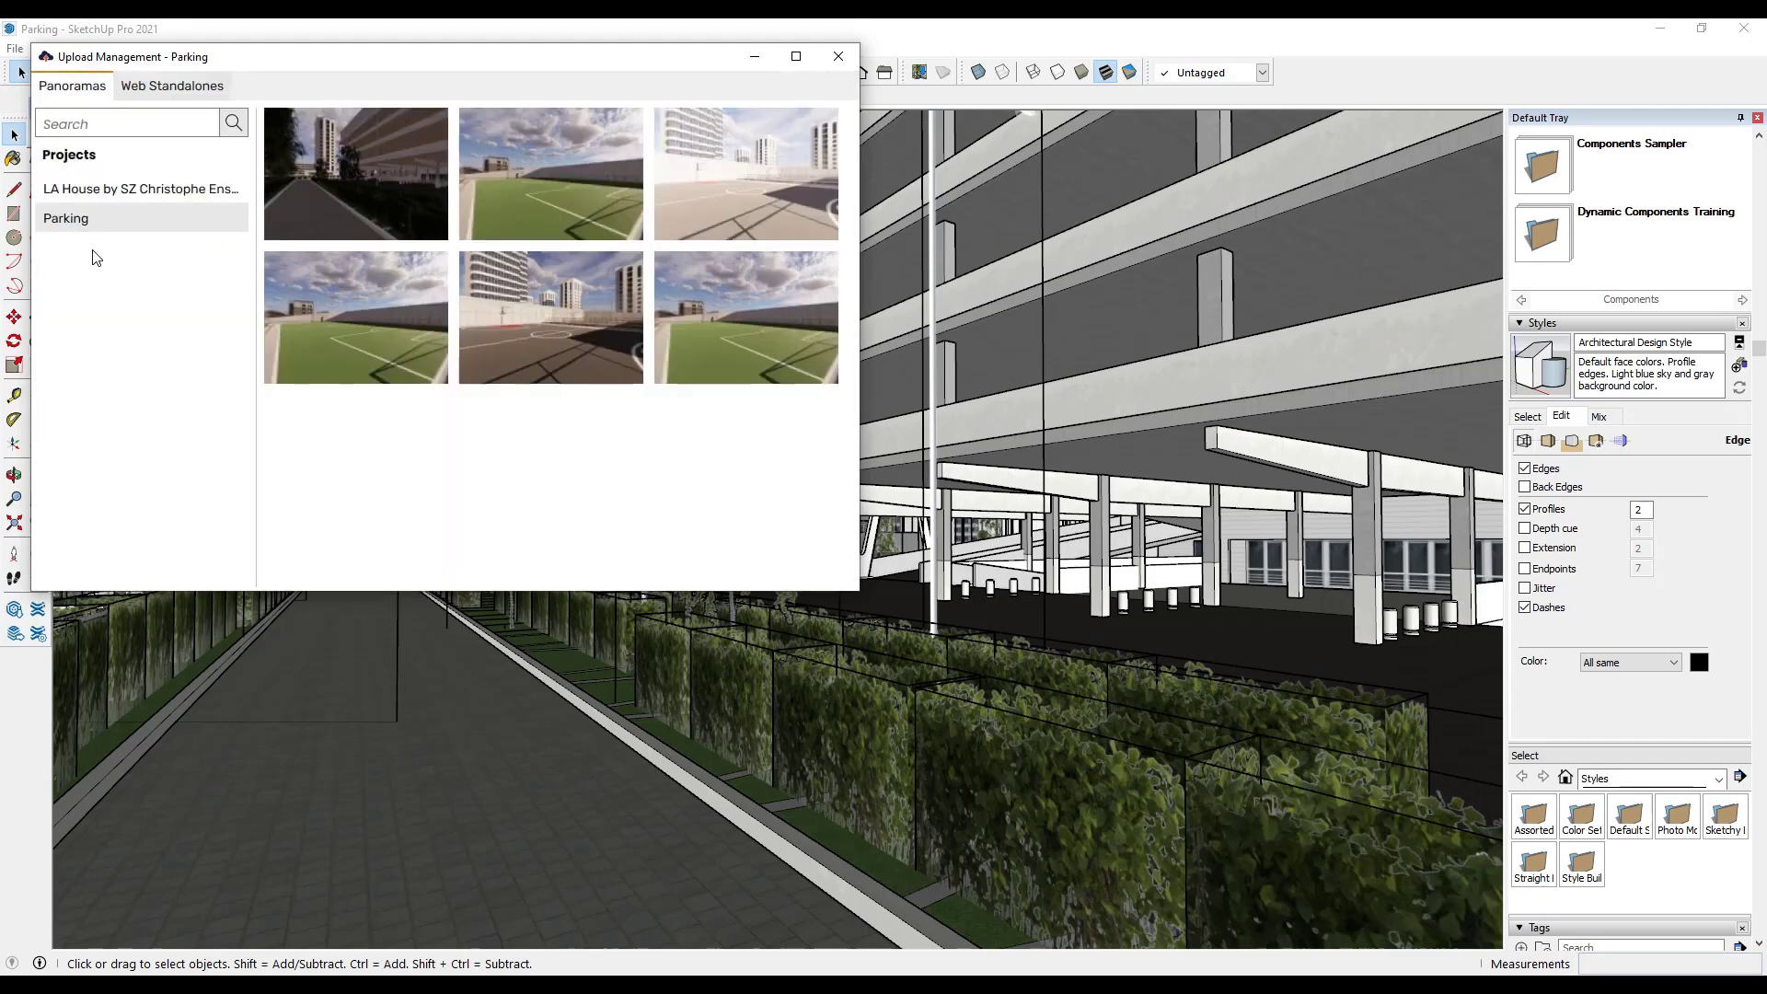
pyautogui.moveTo(364, 146)
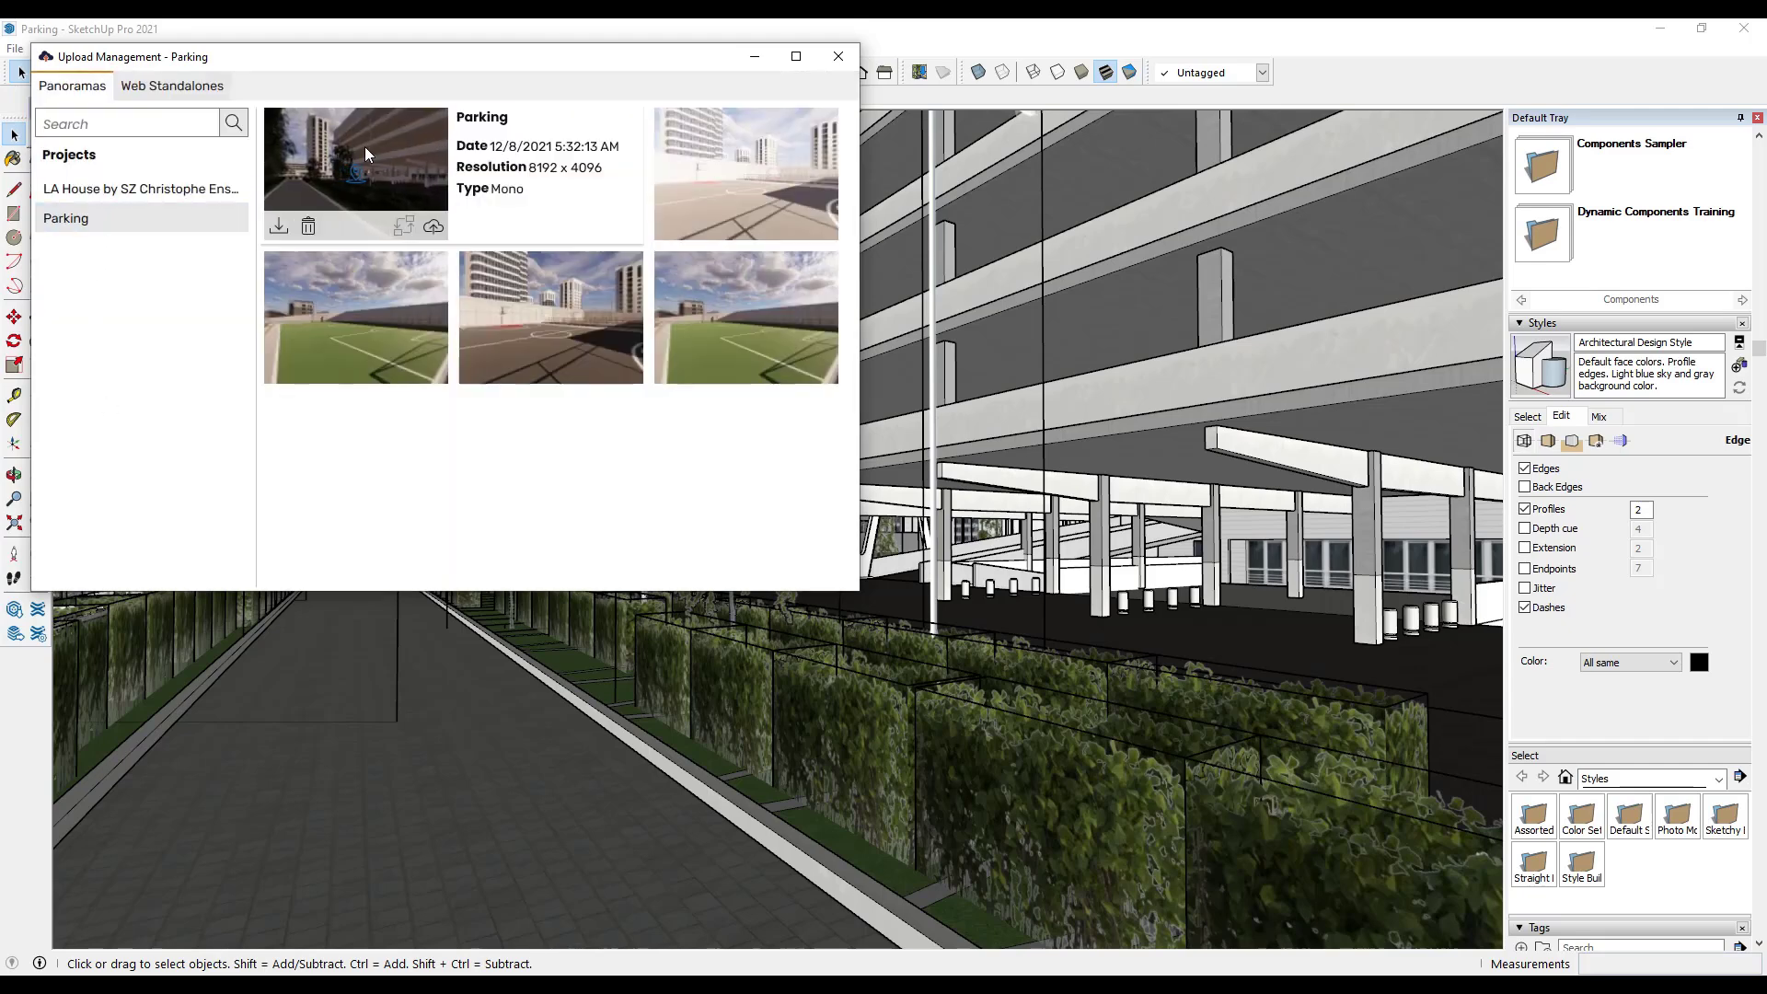
pyautogui.click(433, 228)
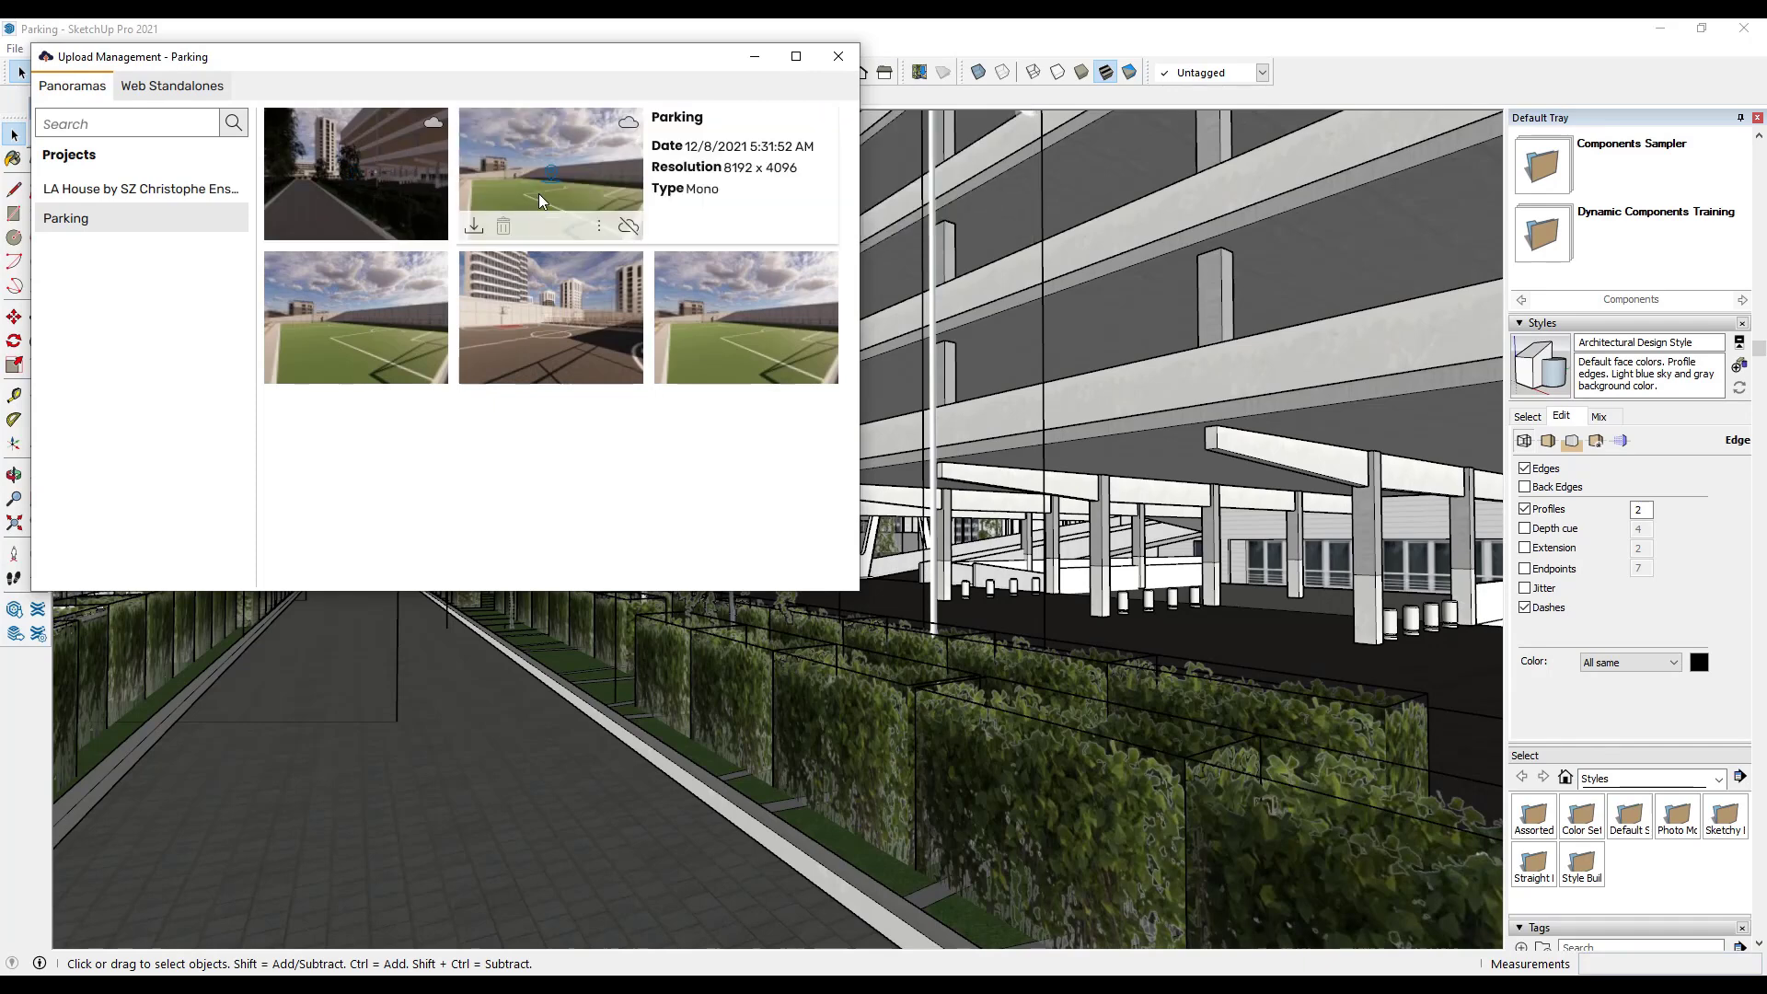
pyautogui.click(838, 57)
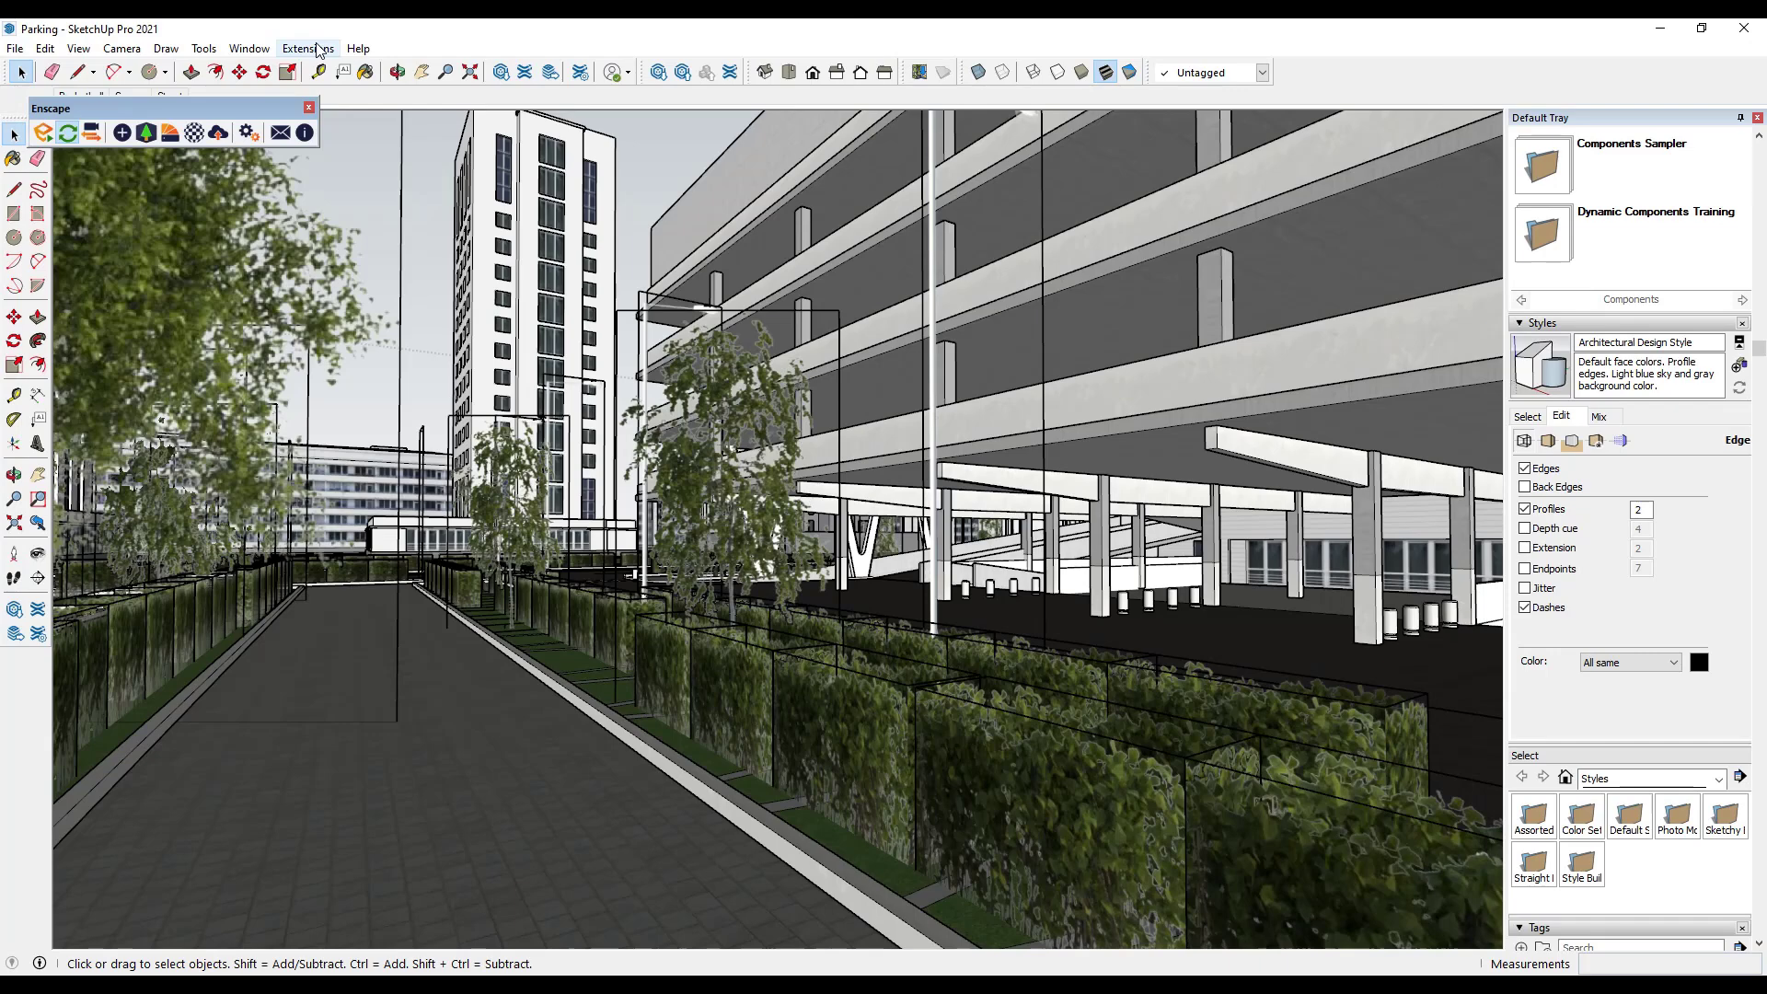
# - Check the user account login under Licensing and Privacy in Enscape's General Settings, and close the settings
pyautogui.click(308, 47)
pyautogui.moveTo(366, 195)
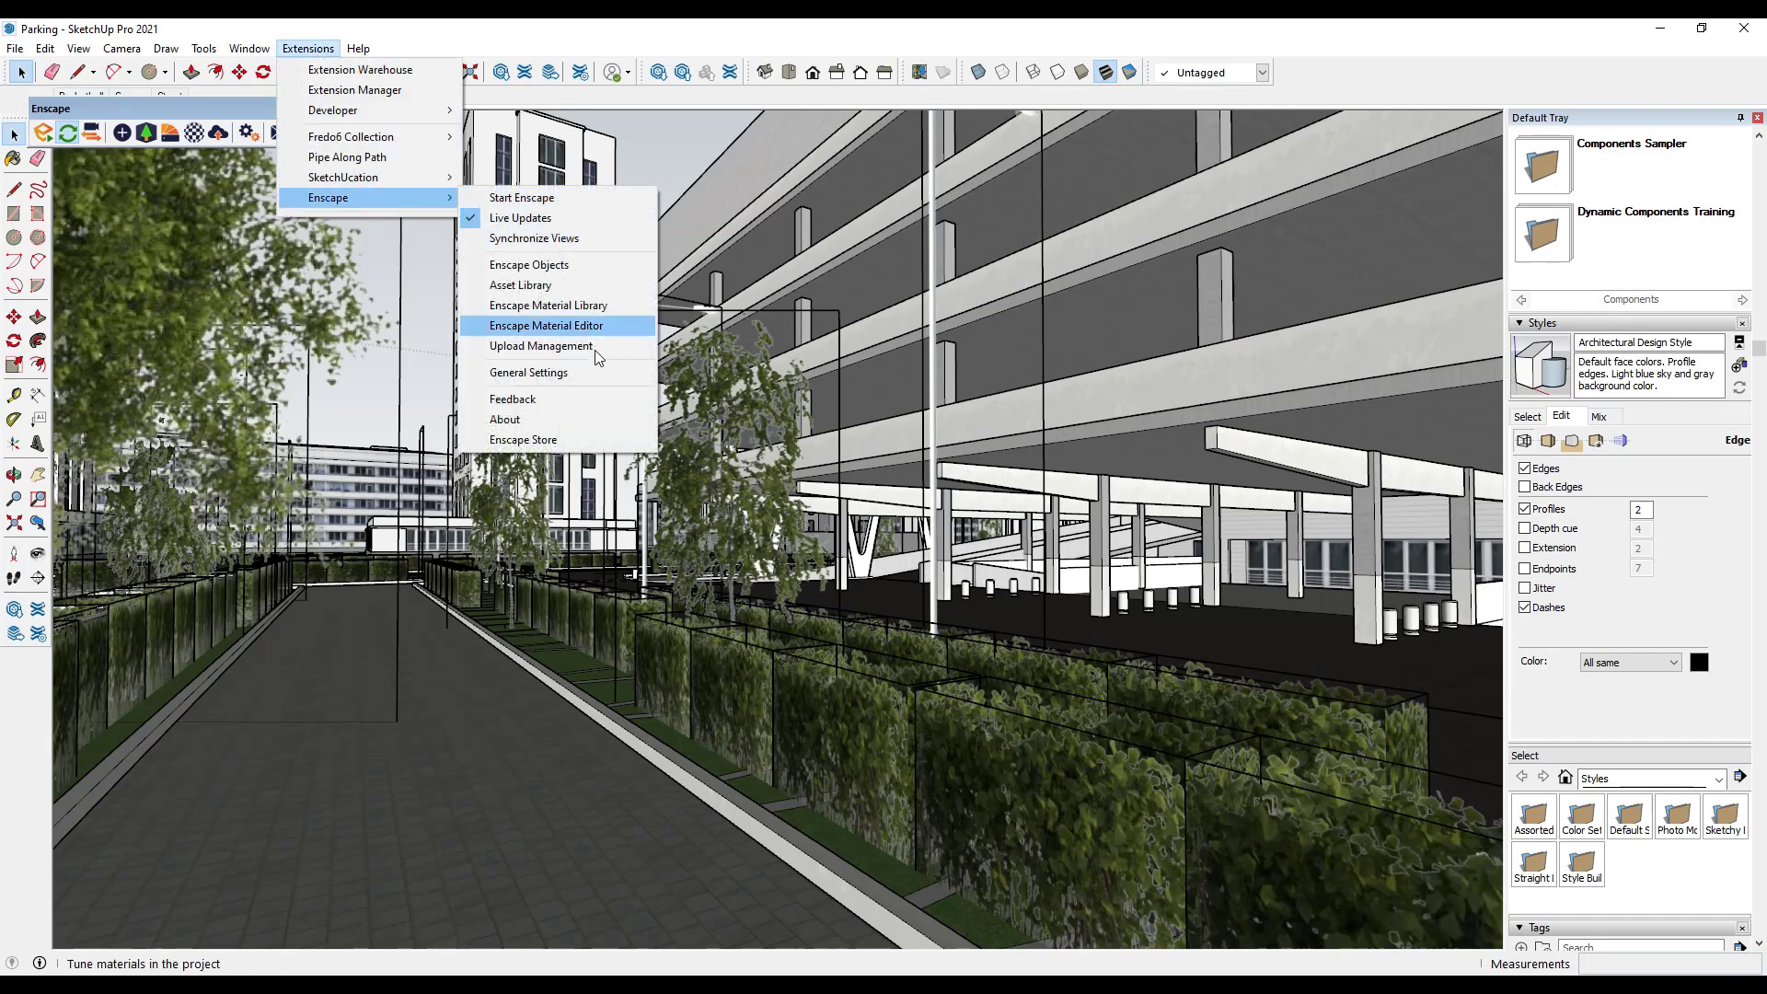
pyautogui.click(552, 373)
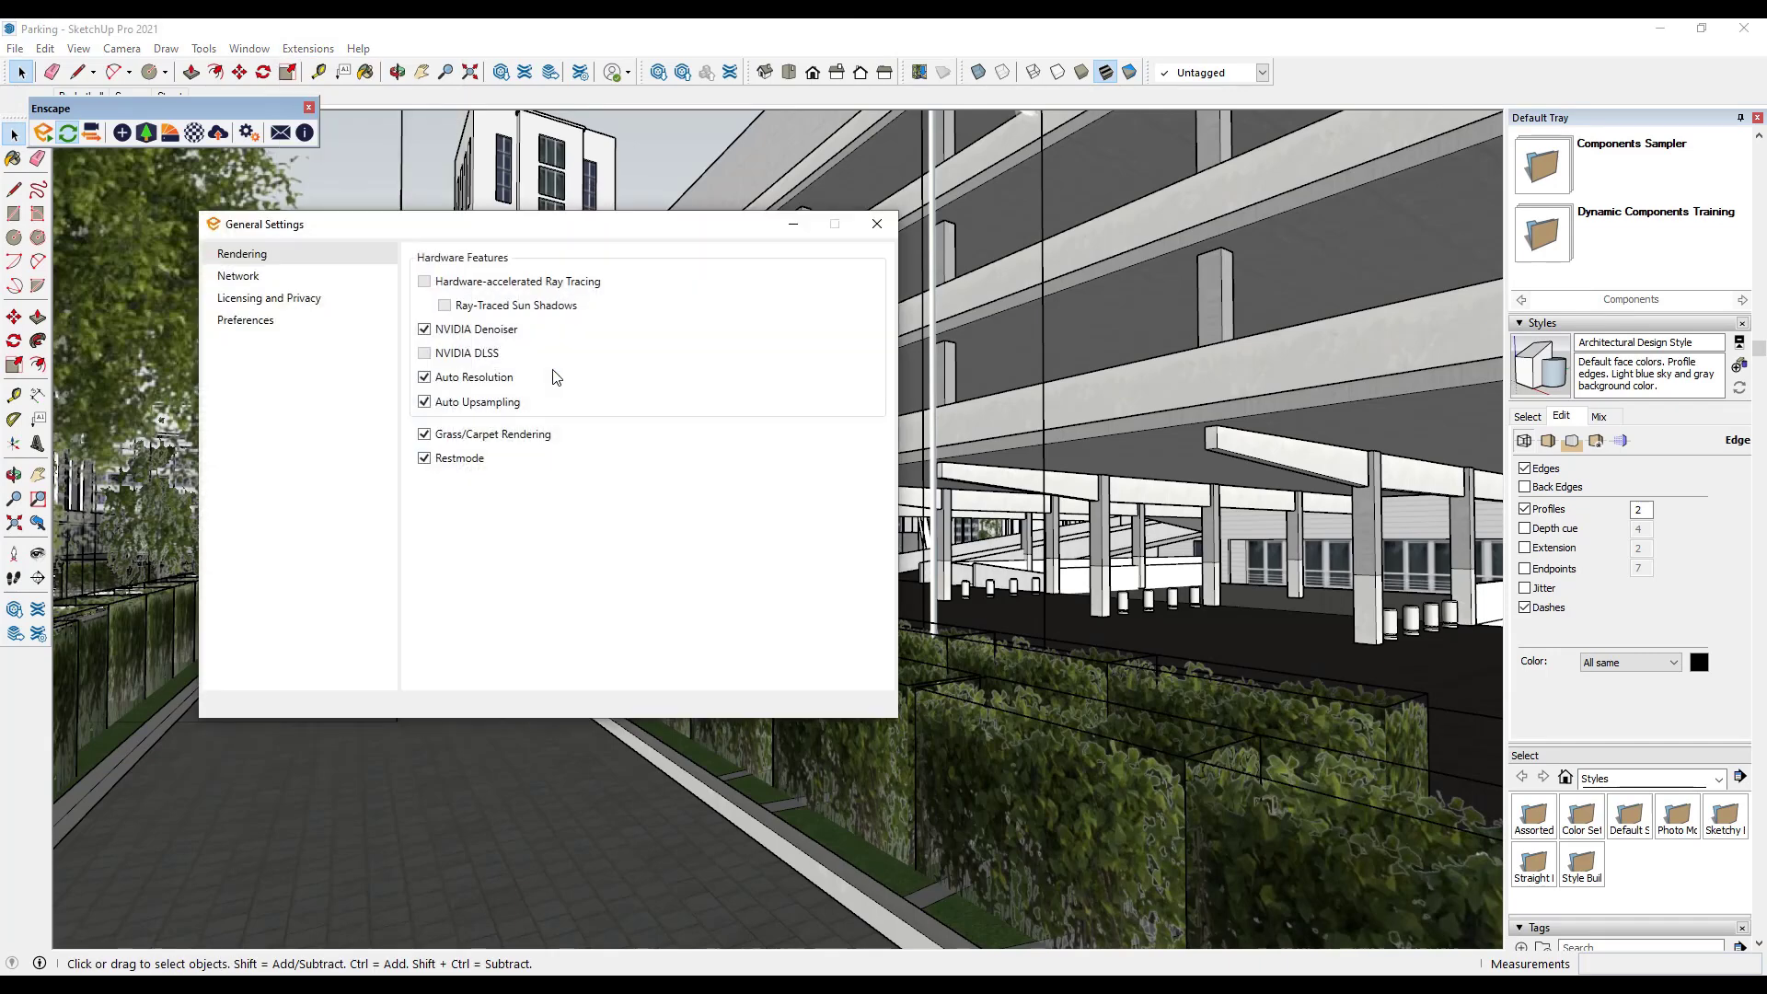
pyautogui.click(261, 299)
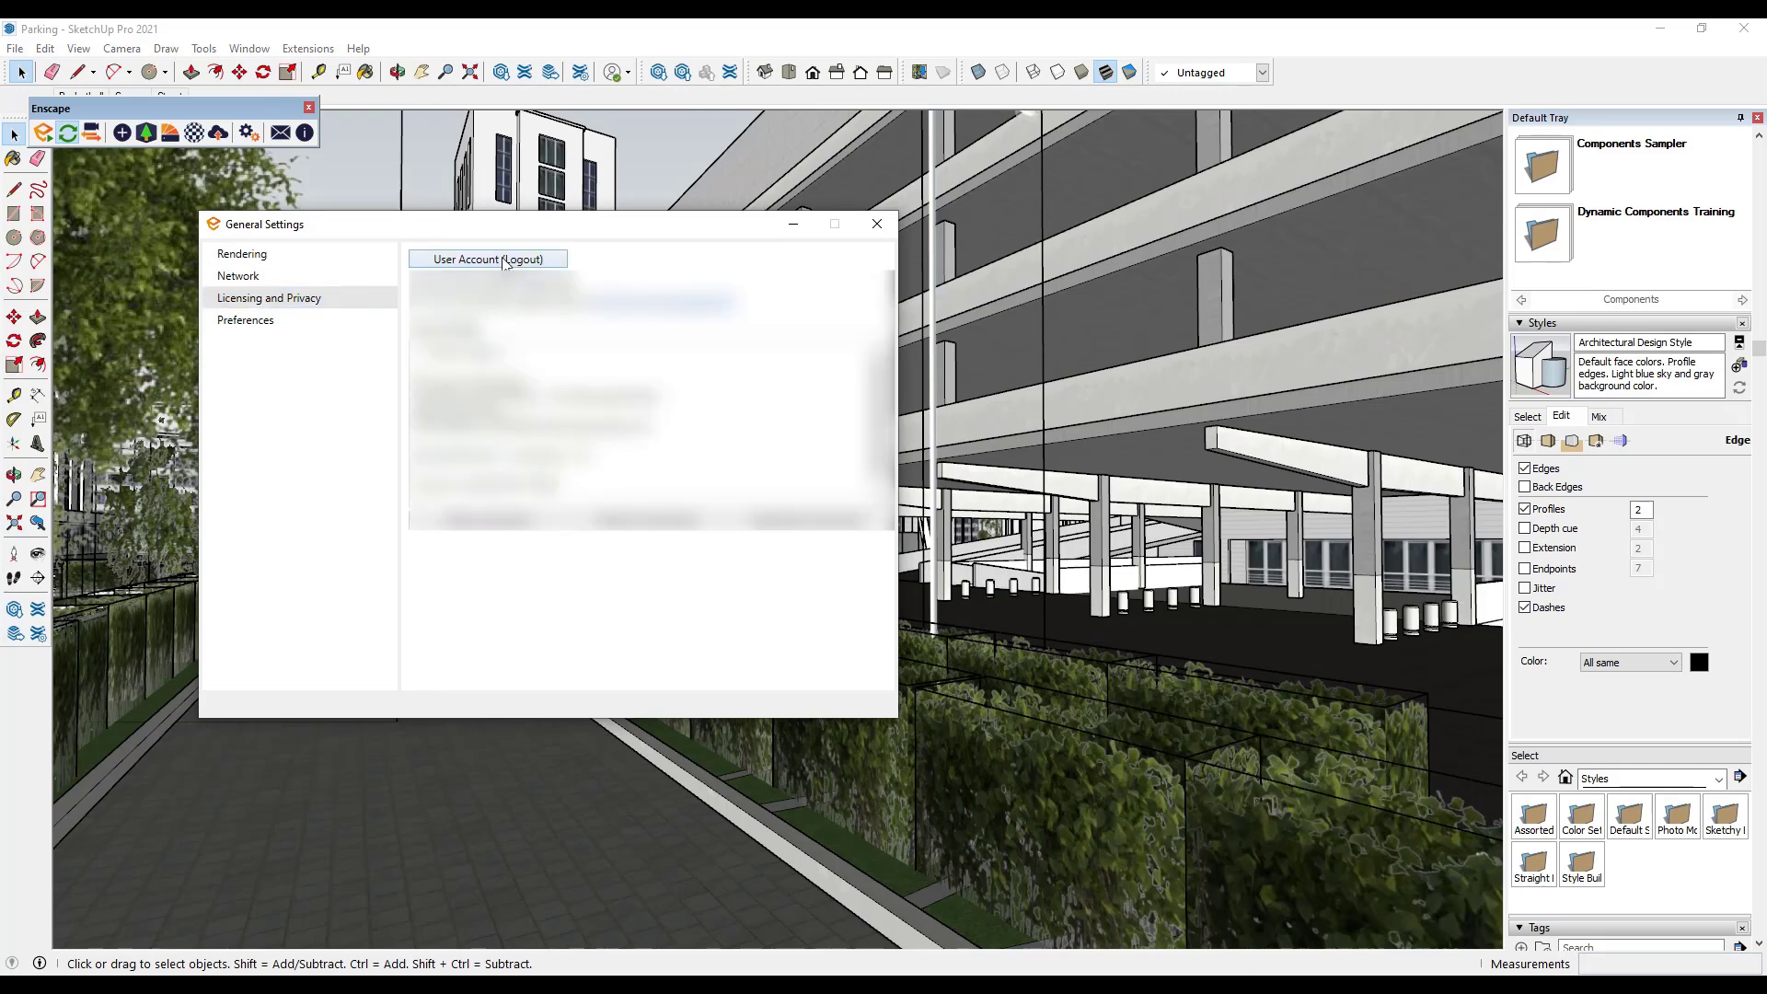
pyautogui.click(876, 223)
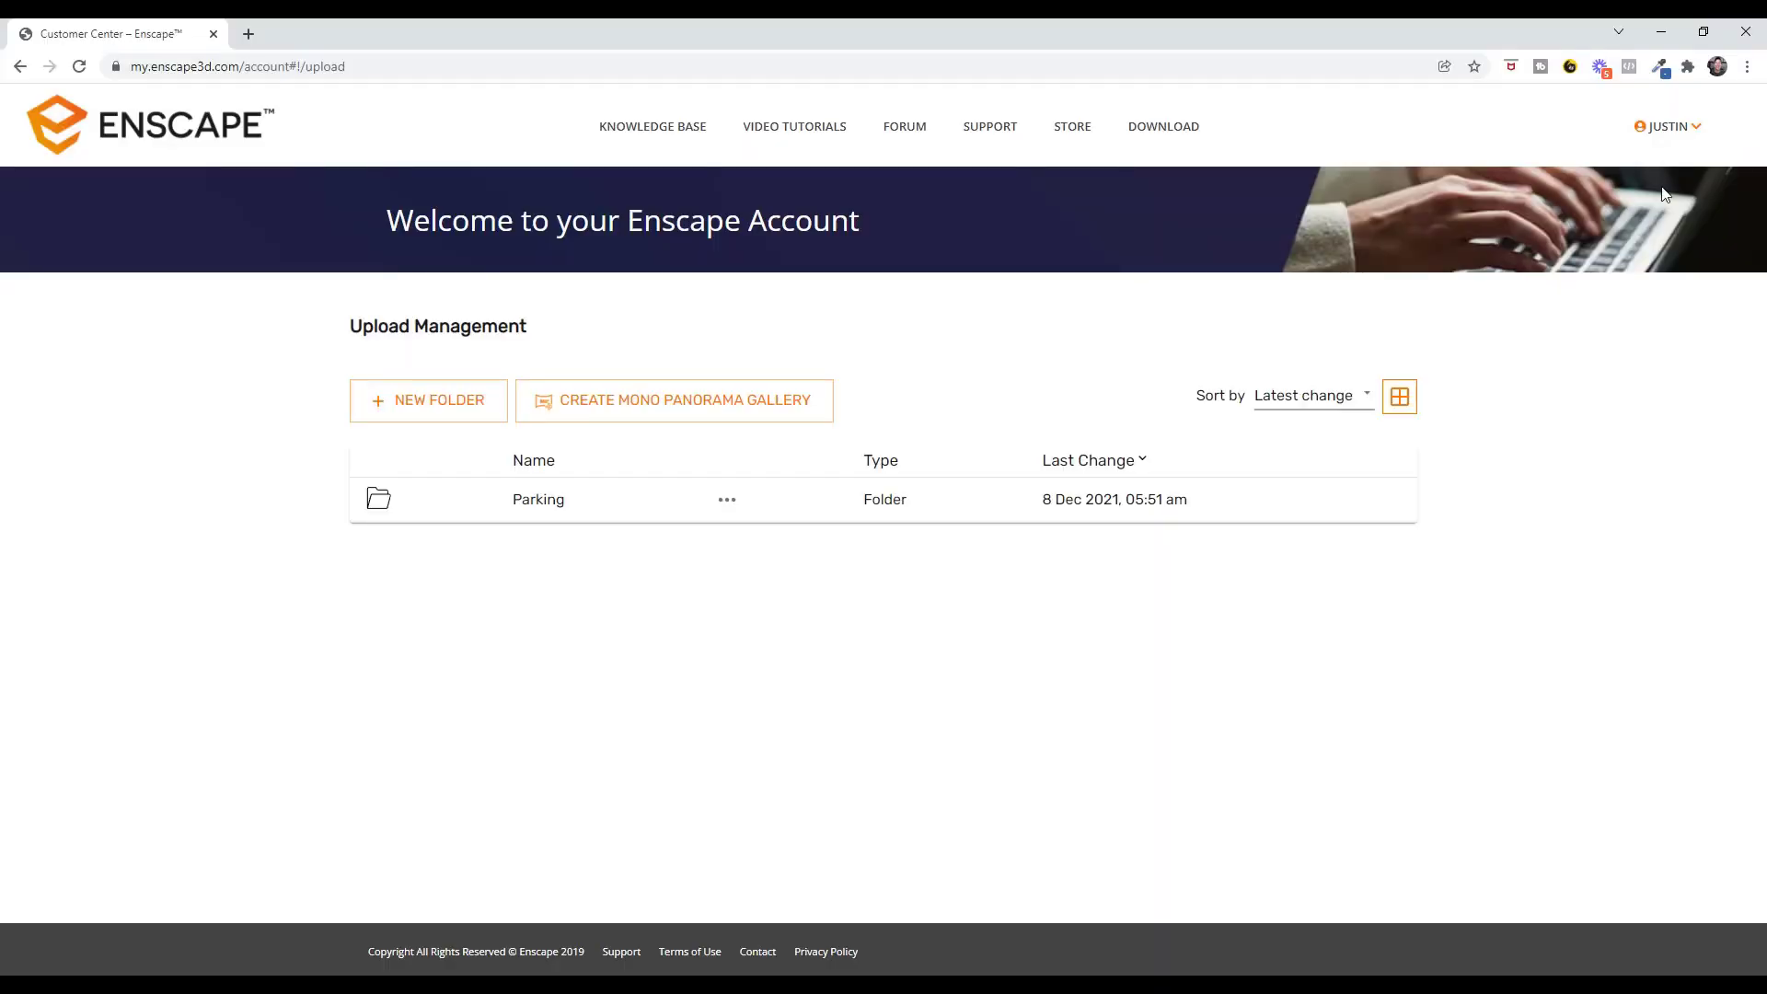
# - In the browser's Enscape Customer Center, open the Parking upload folder and view the panorama Parking 12/8/2021 5:31 AM
pyautogui.moveTo(1670, 134)
pyautogui.click(532, 509)
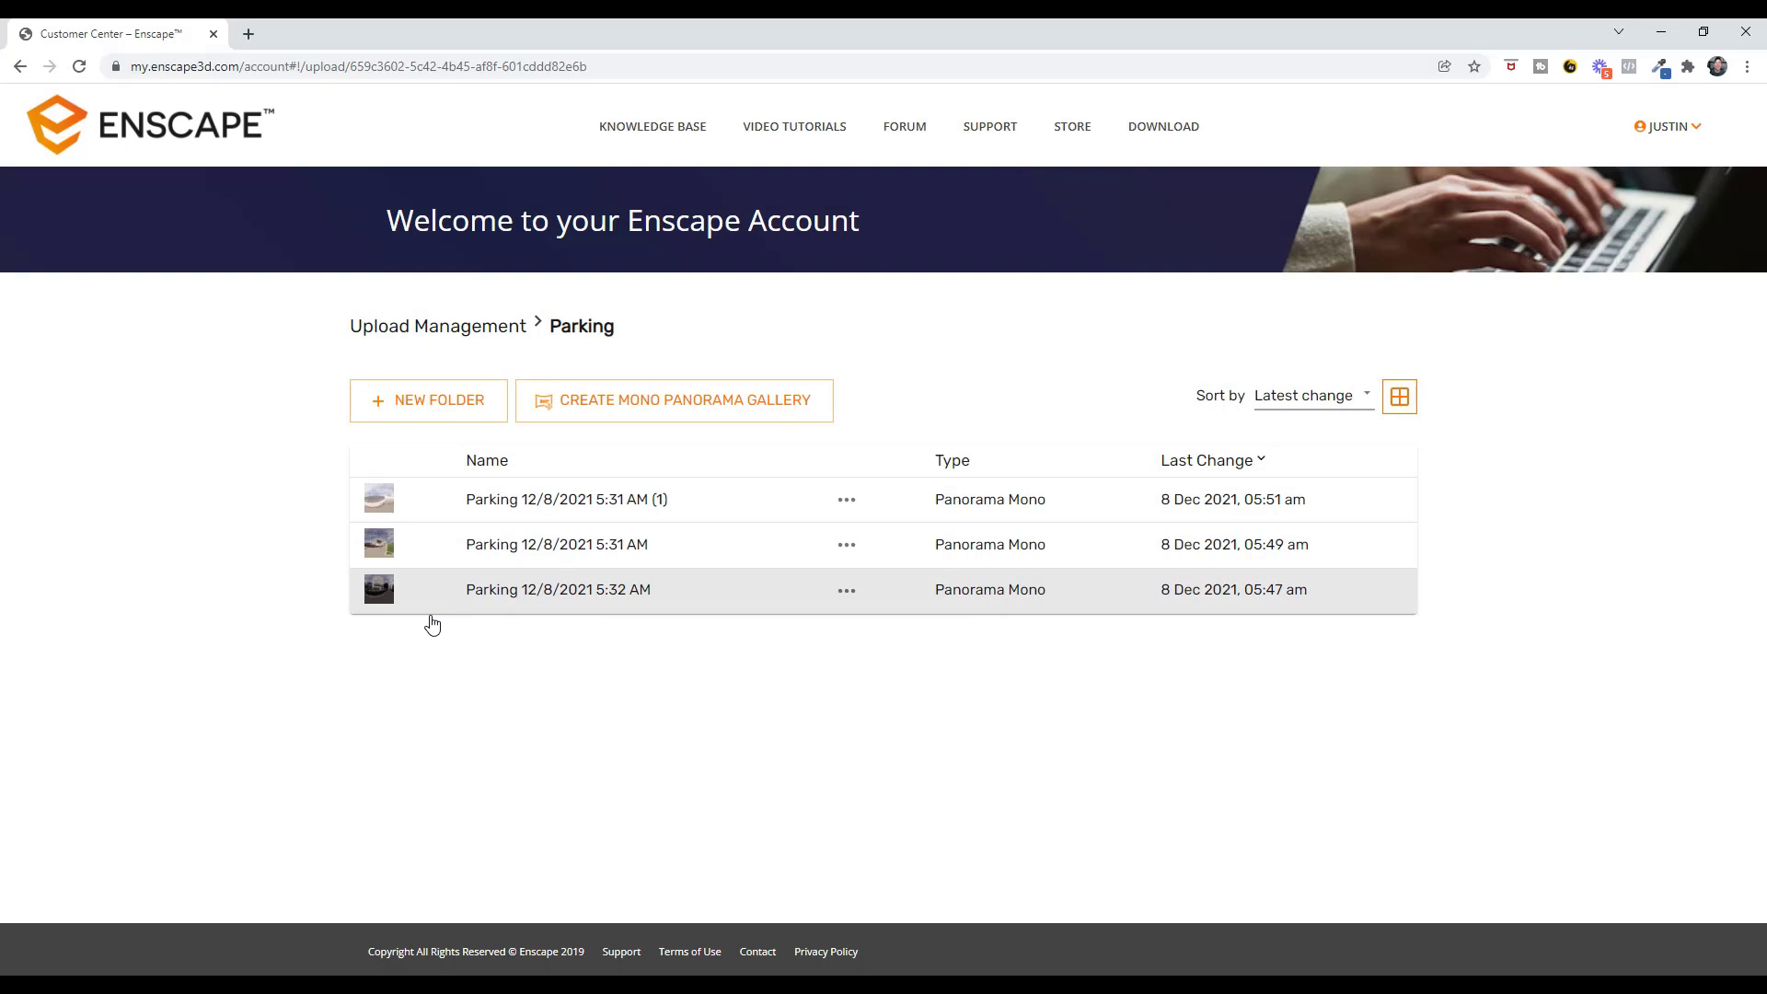
pyautogui.click(379, 554)
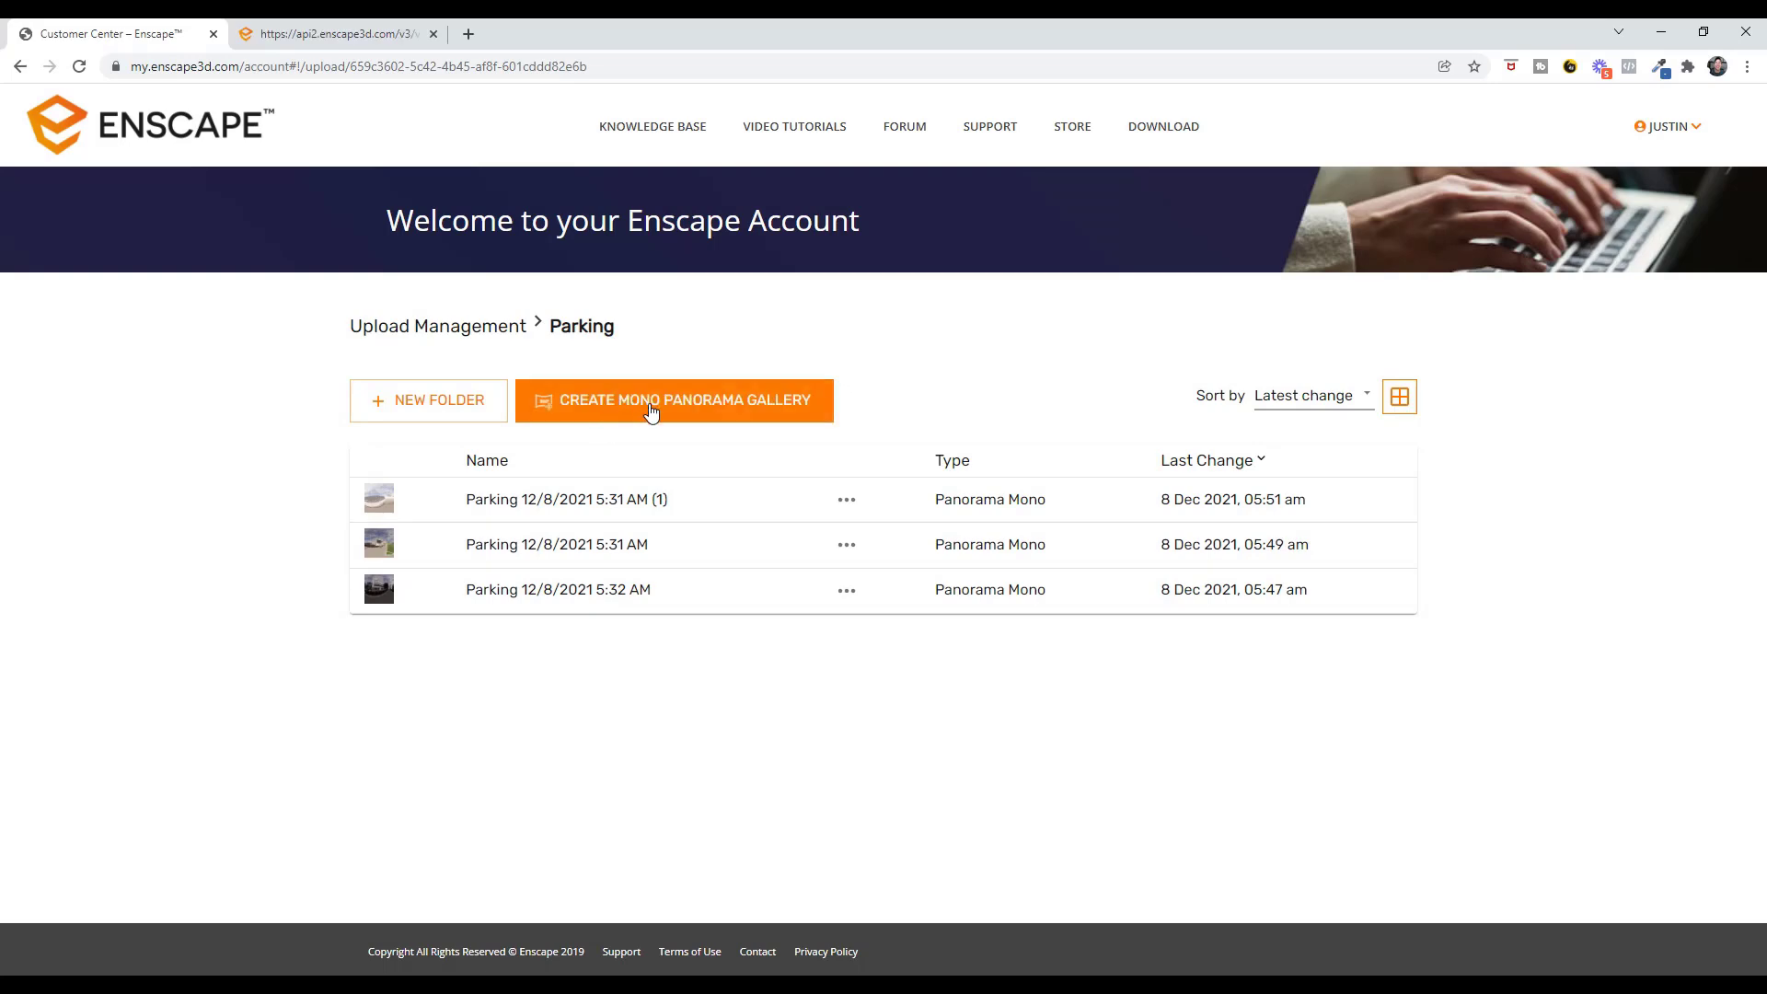
# - Create a mono panorama gallery from all three Parking panoramas and open it for editing
pyautogui.click(652, 411)
pyautogui.click(707, 543)
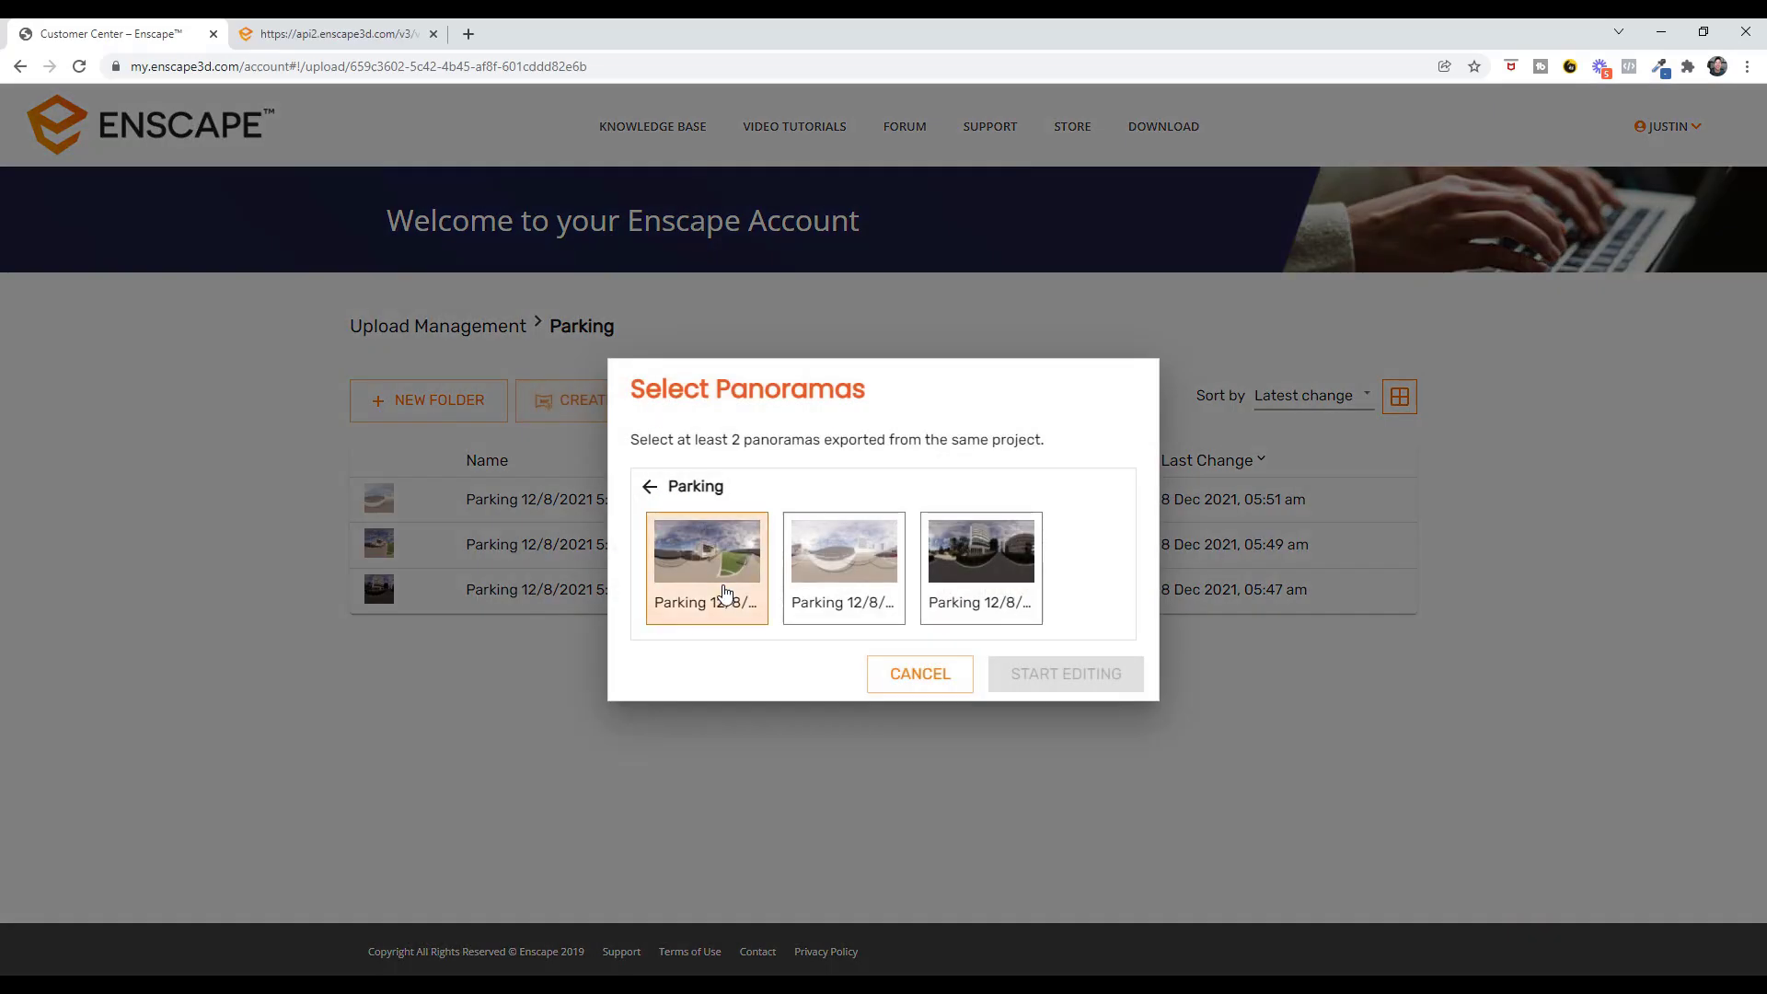
pyautogui.click(827, 572)
pyautogui.click(981, 561)
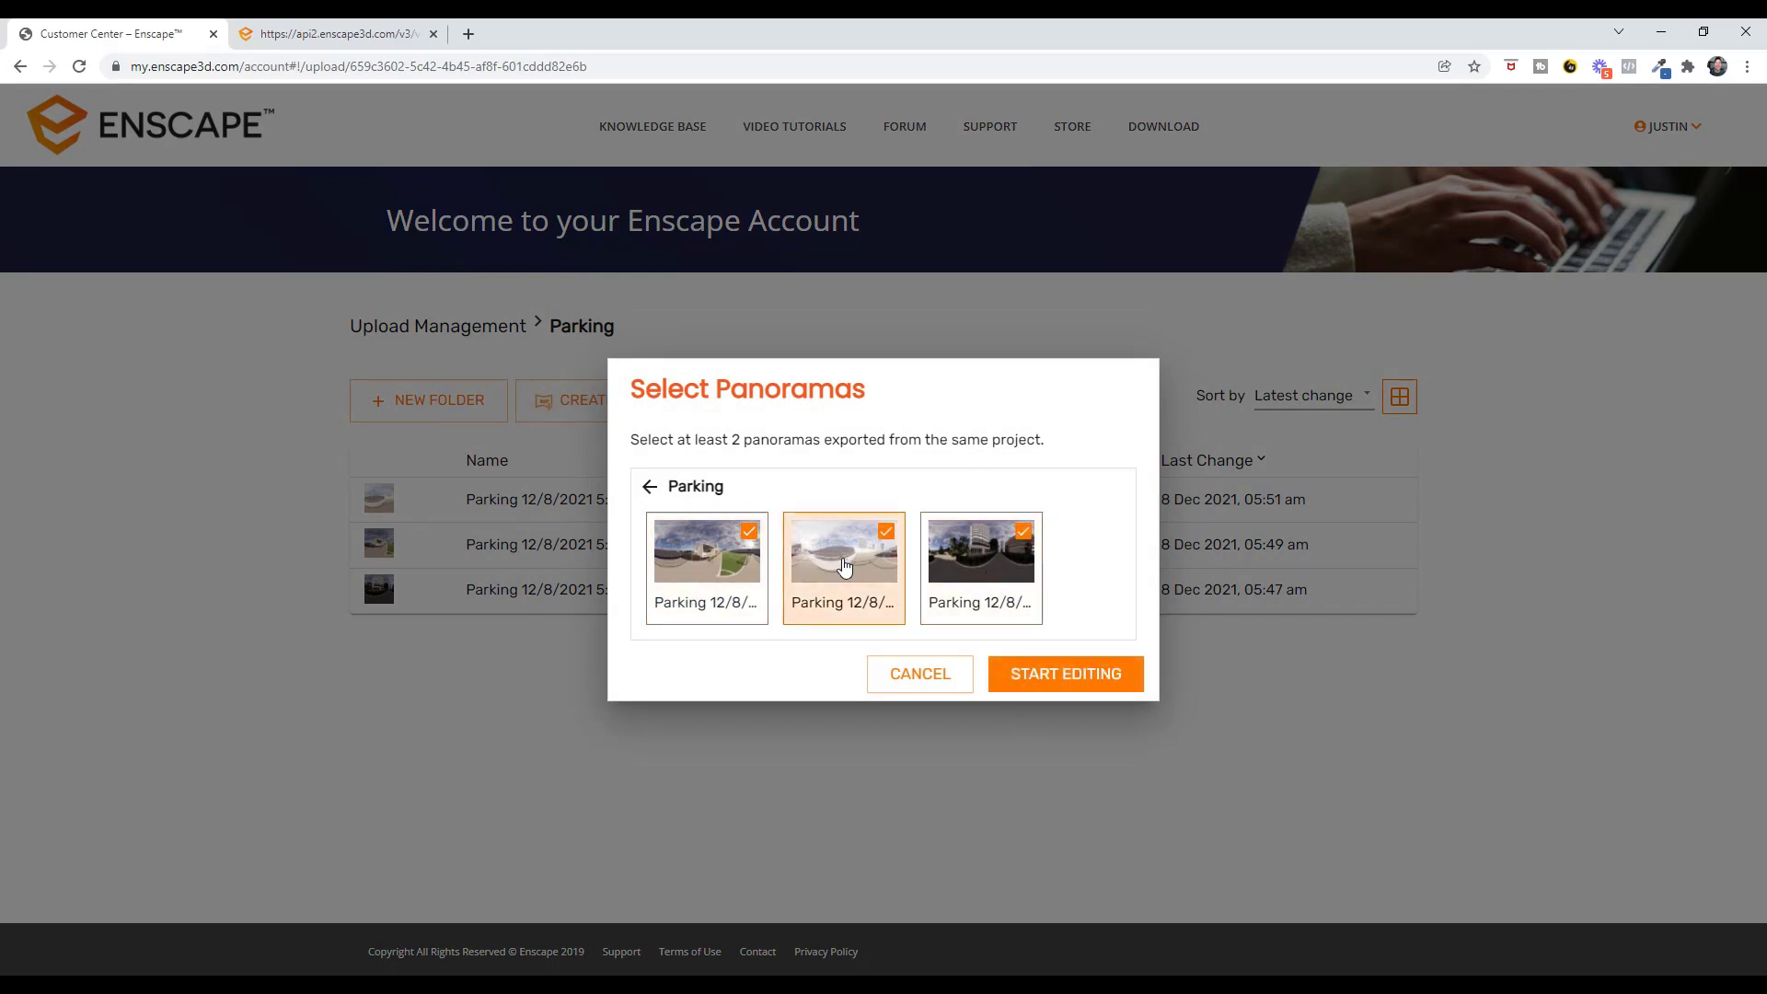
pyautogui.click(1055, 679)
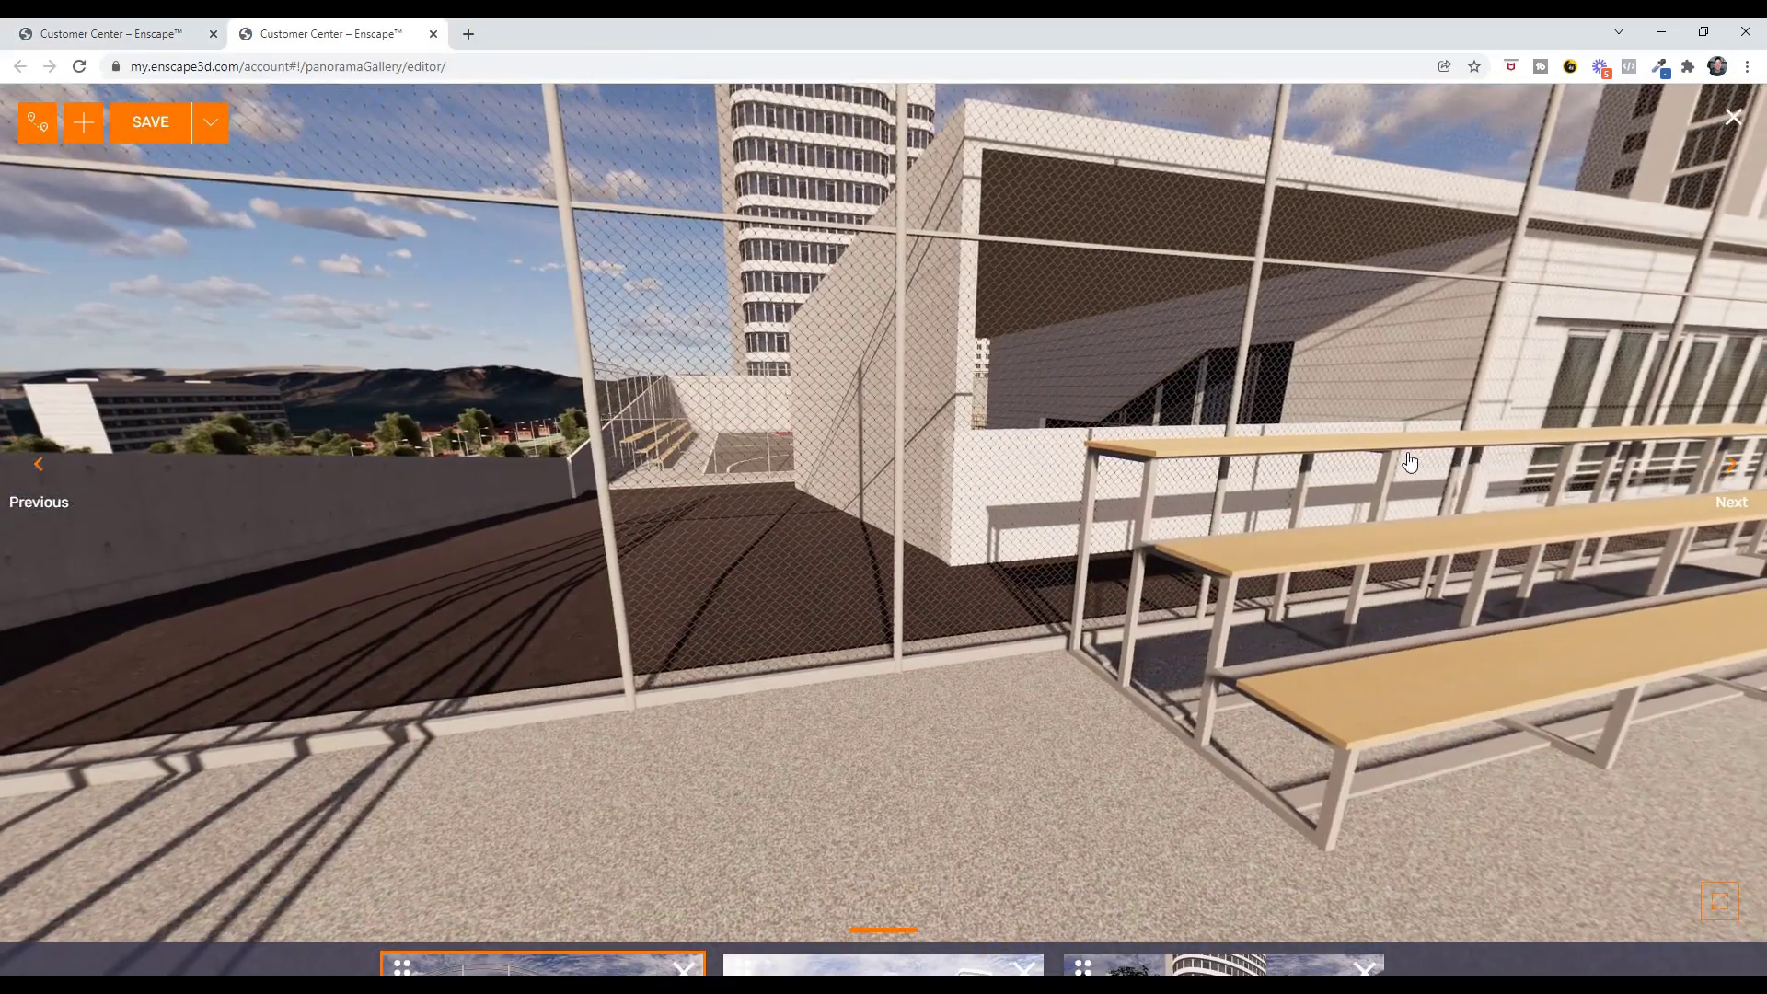
# - Look around the soccer field panorama in the gallery editor, from the bleachers to the near goal and fence
pyautogui.moveTo(1408, 462); pyautogui.dragTo(654, 395)
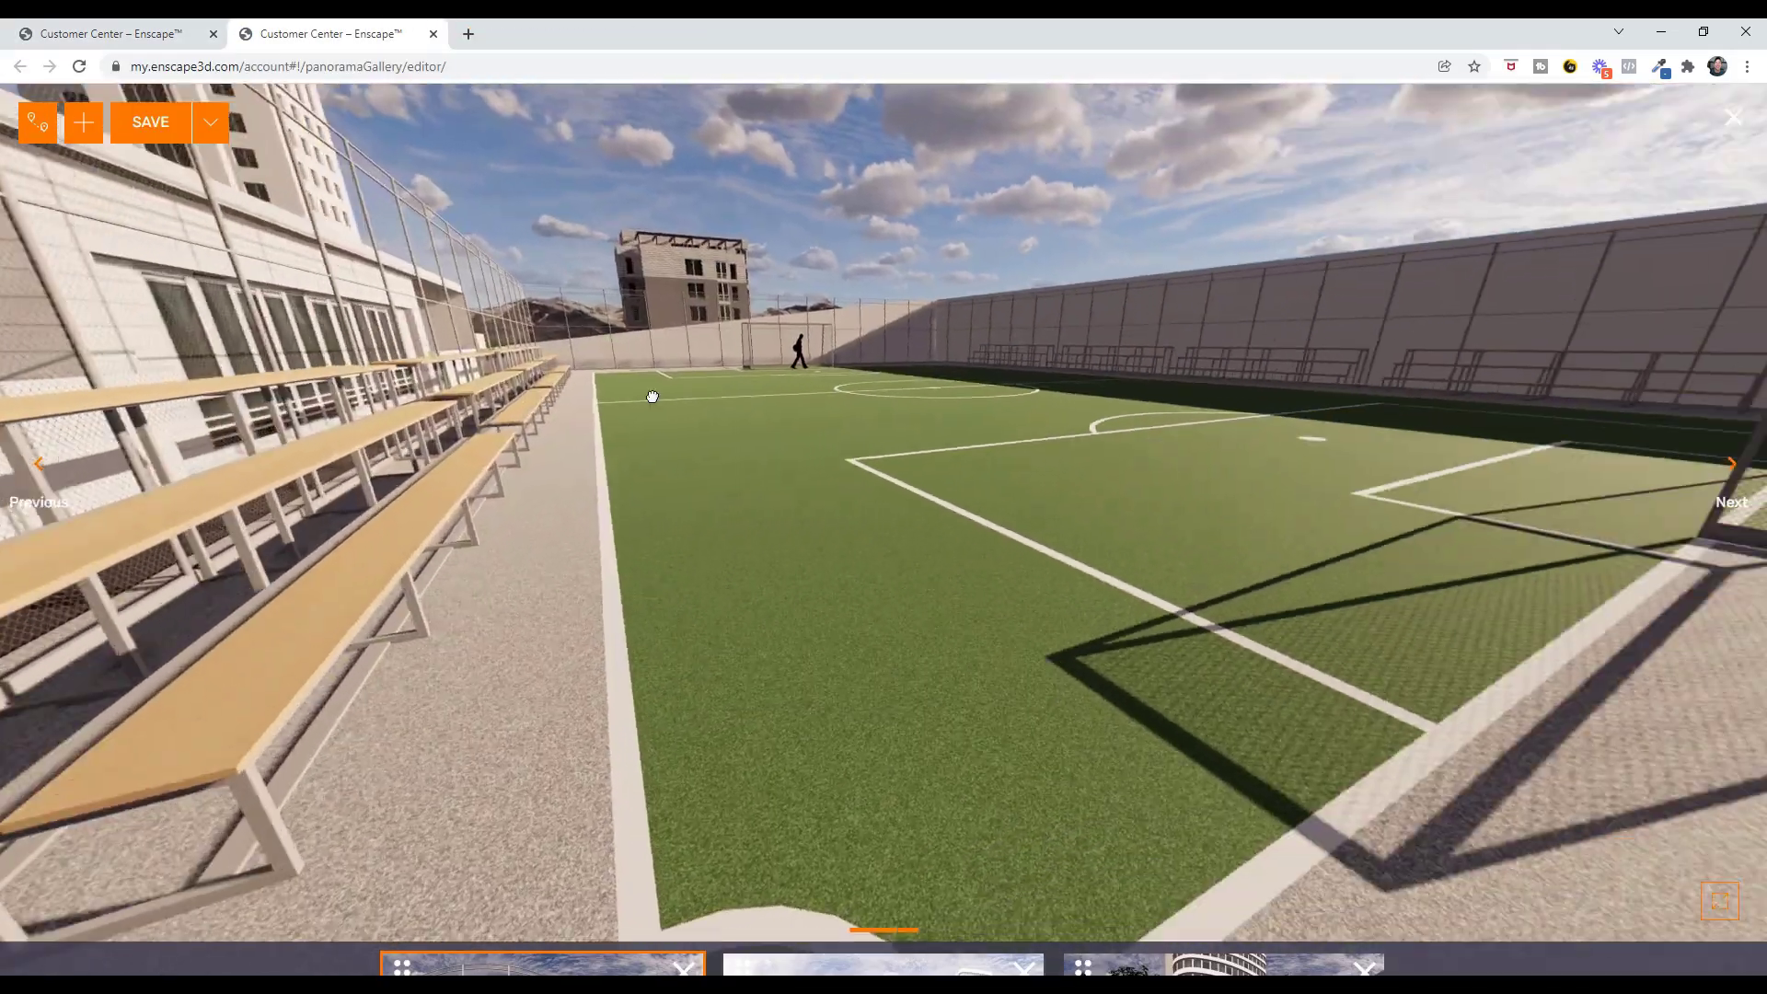
pyautogui.moveTo(1223, 378); pyautogui.dragTo(919, 438)
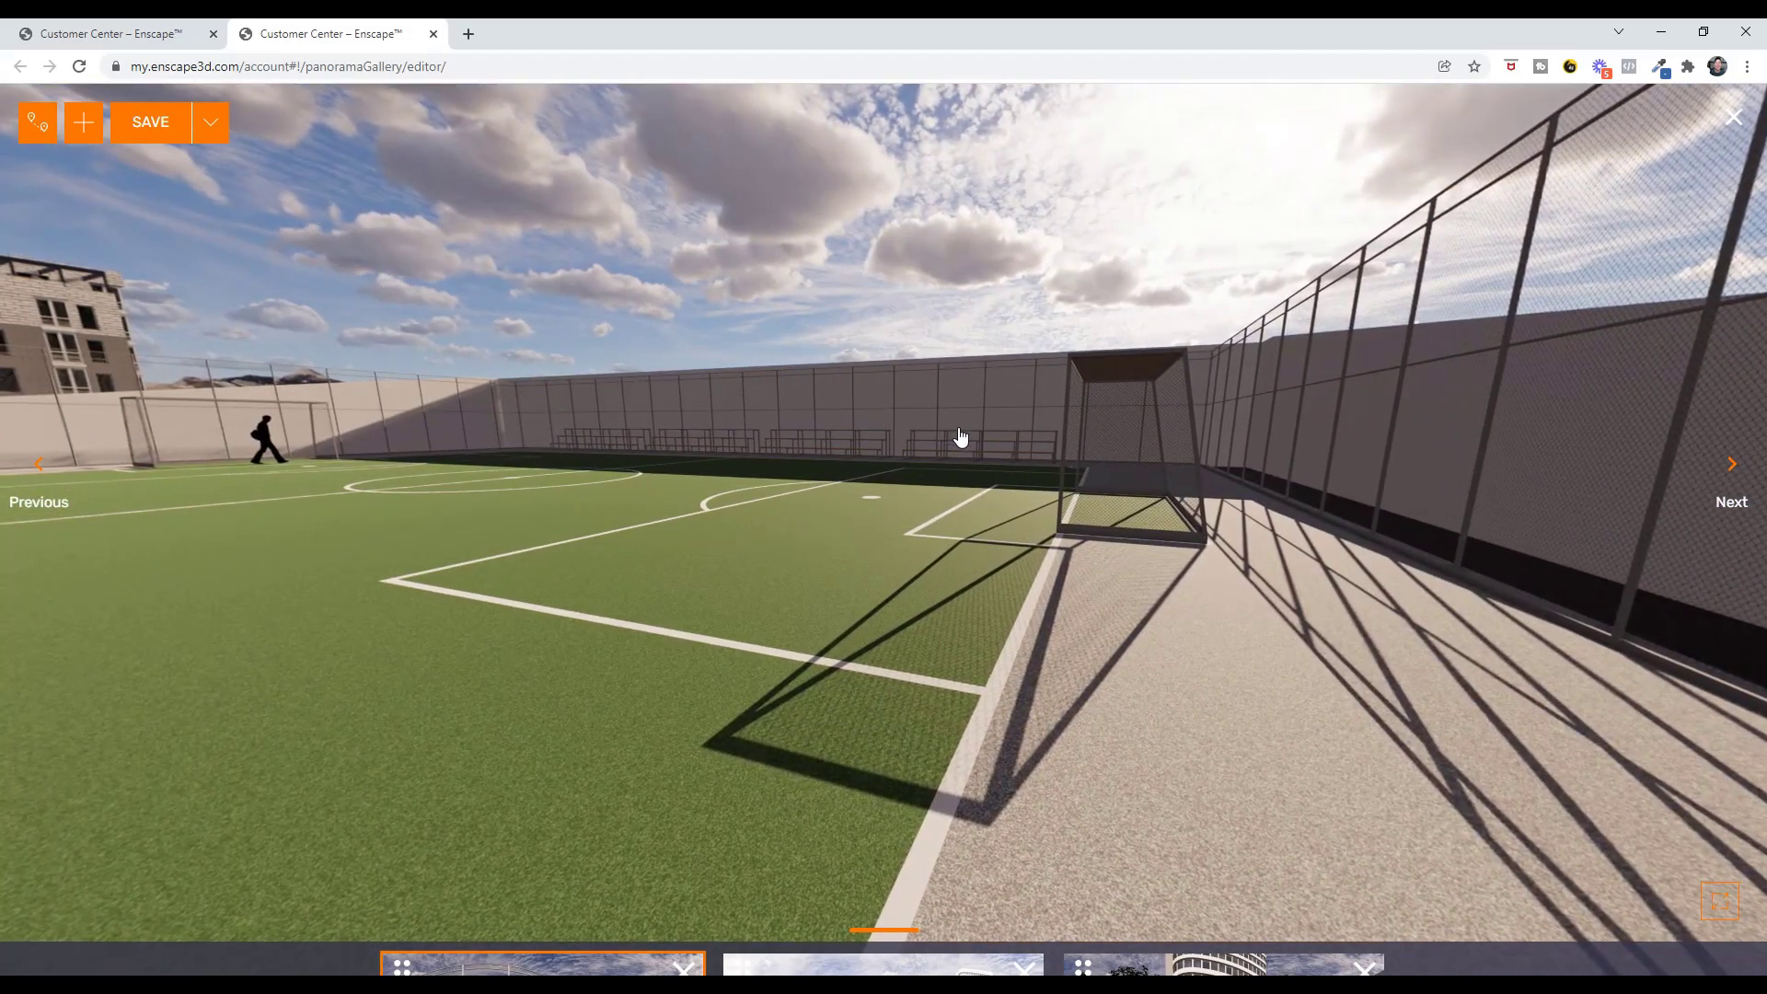
pyautogui.moveTo(1106, 434); pyautogui.dragTo(969, 398)
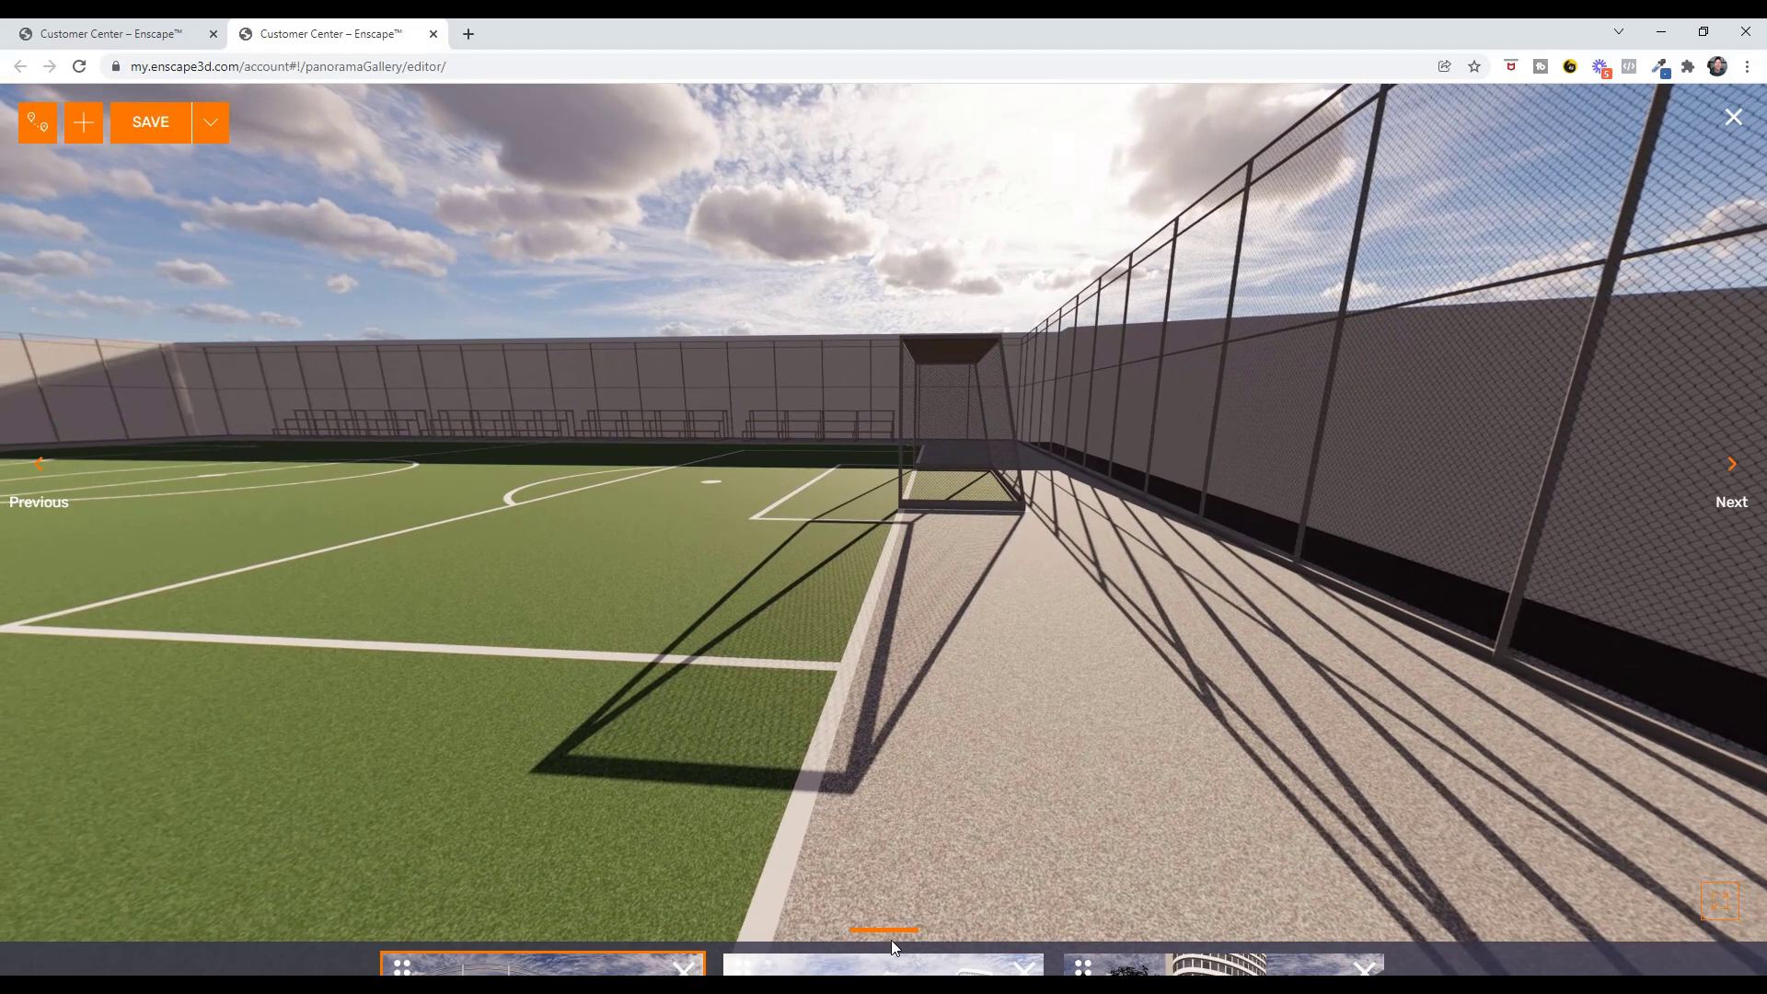
# - View the second and third gallery panoramas, the bright court and the dark street
pyautogui.moveTo(888, 934)
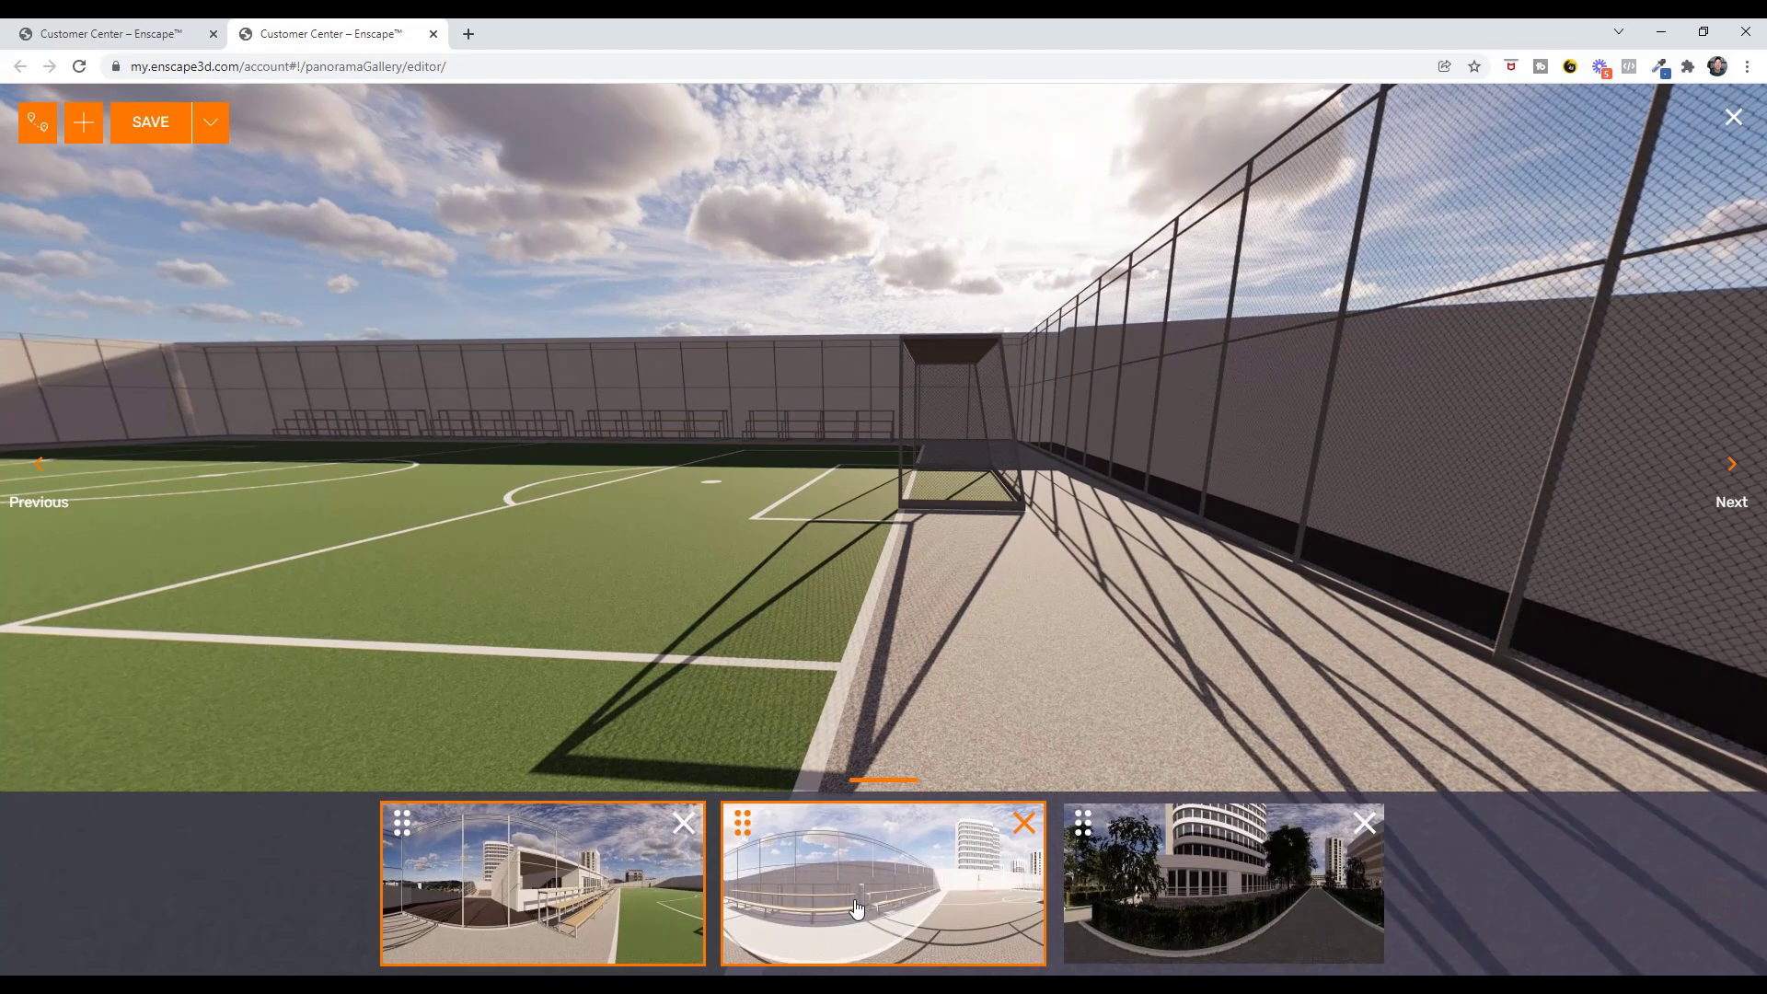
pyautogui.click(853, 909)
pyautogui.moveTo(1003, 595); pyautogui.dragTo(964, 610)
pyautogui.click(1165, 938)
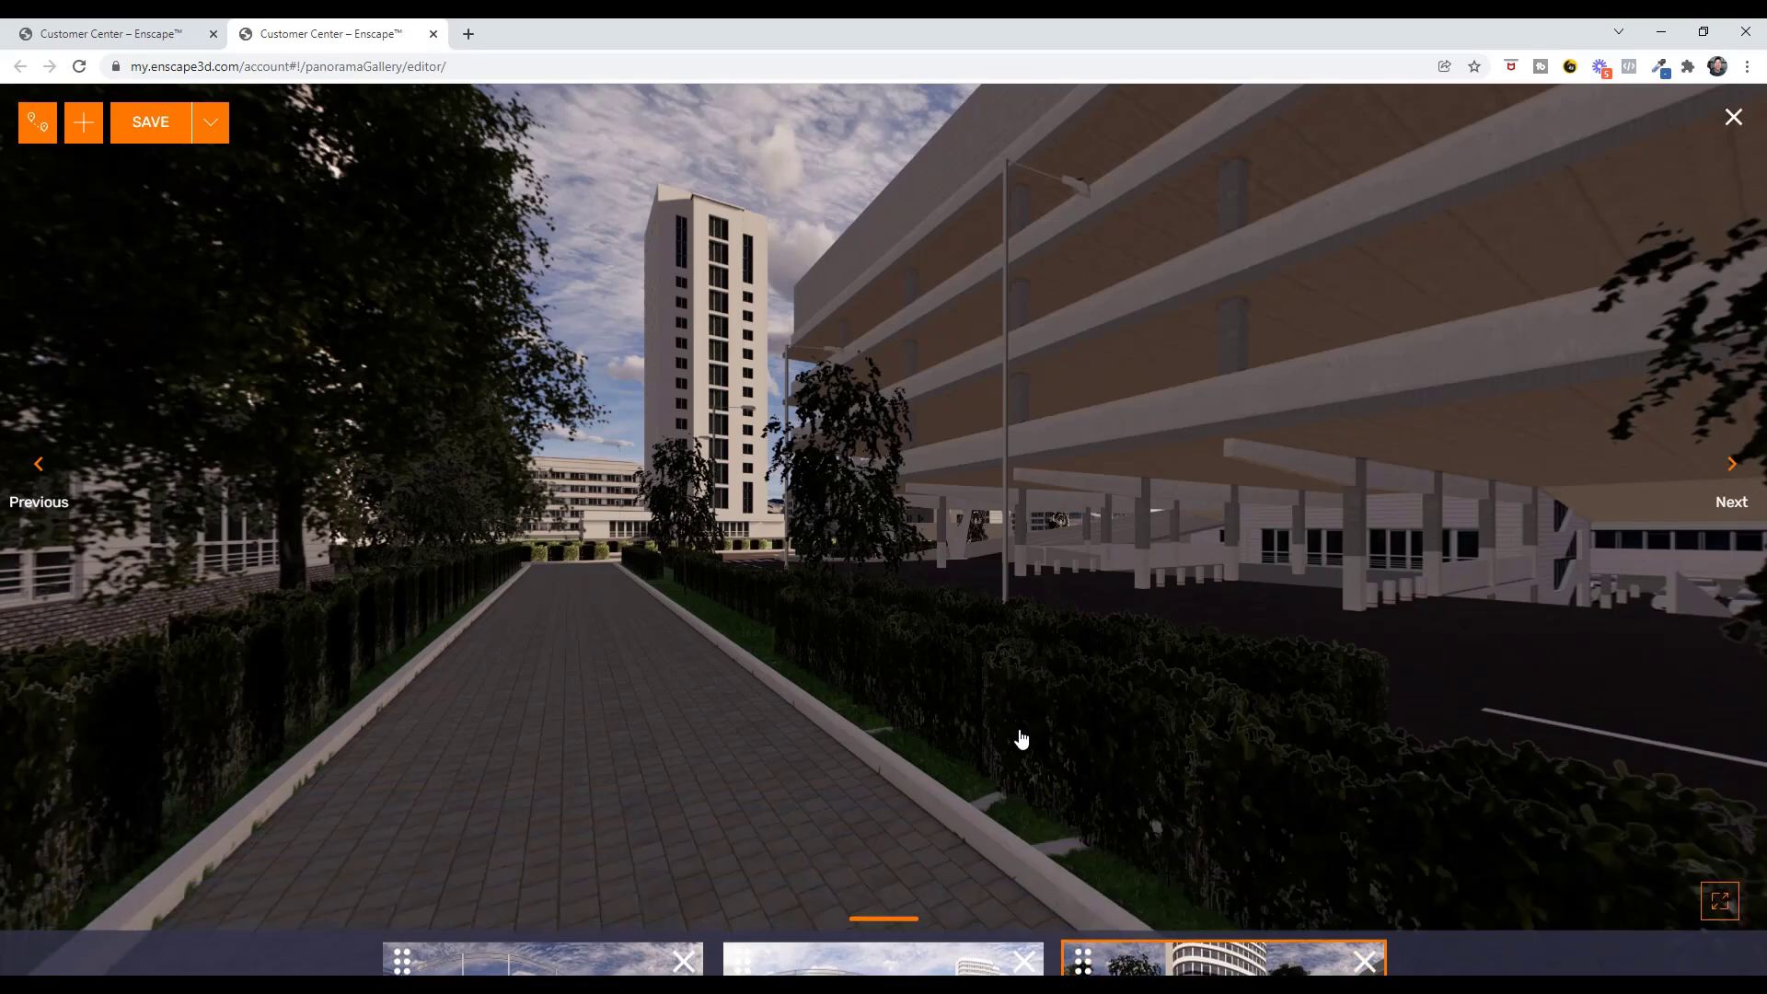
# - Activate tour mode for the panorama gallery with all waypoints shown
pyautogui.click(37, 132)
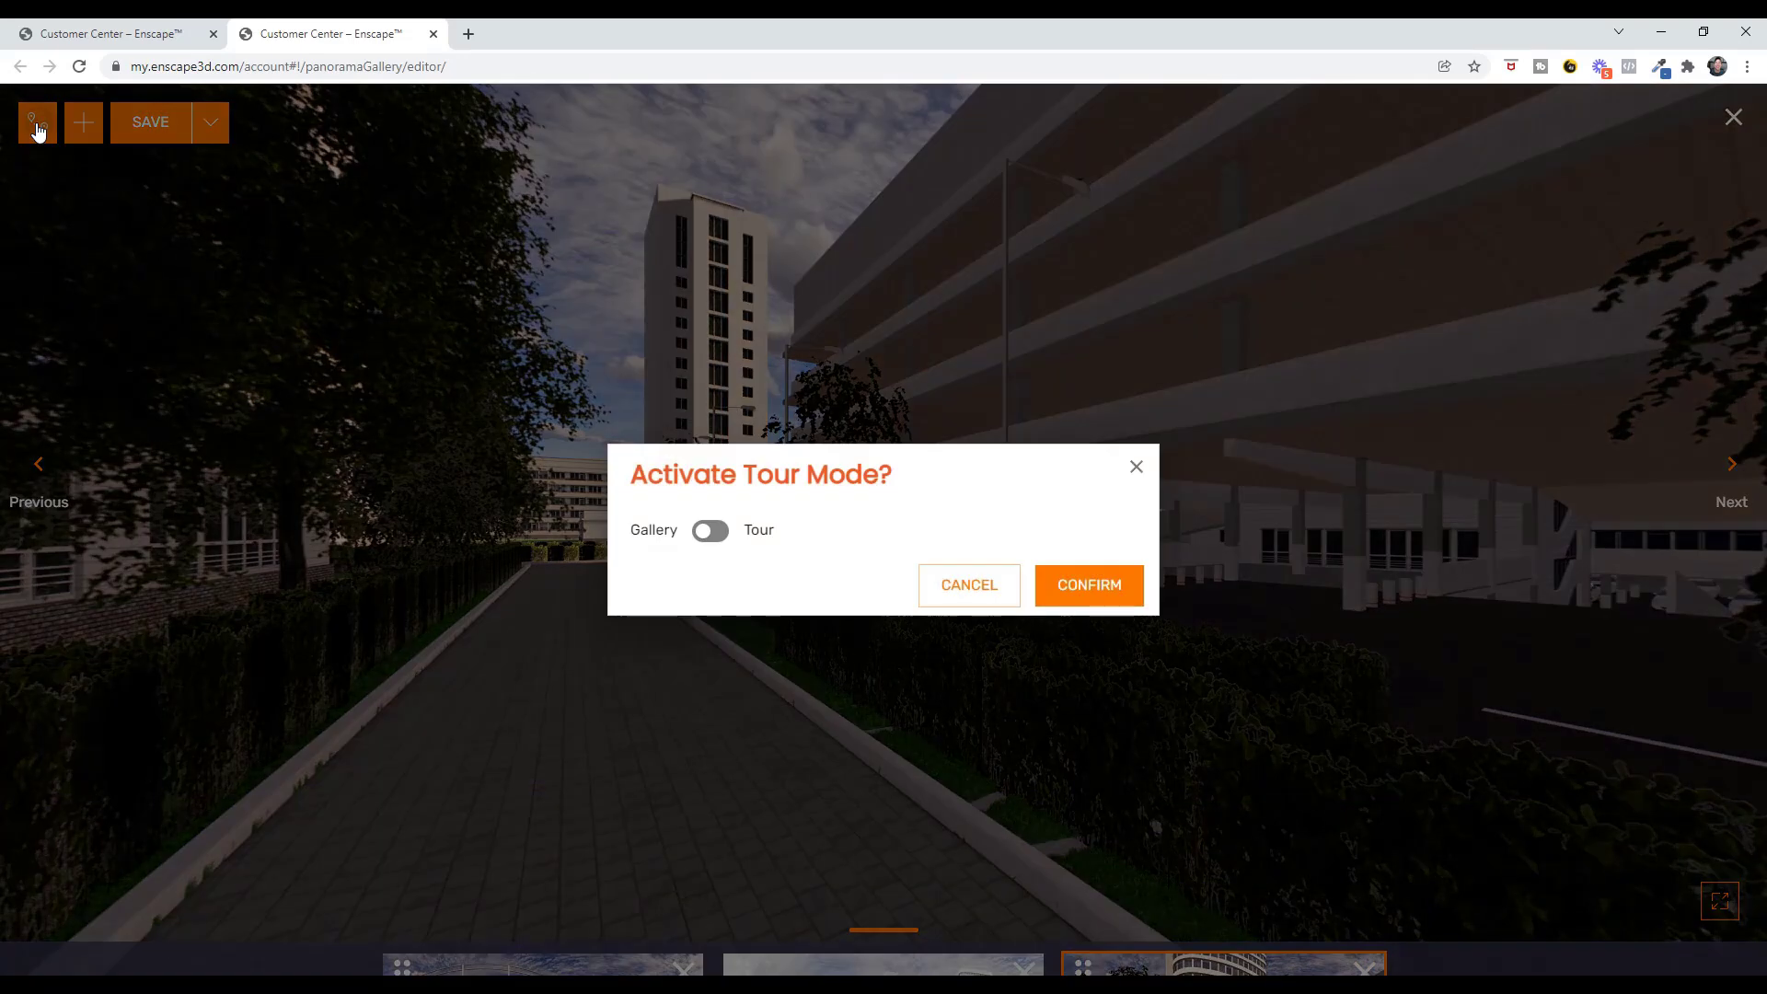
pyautogui.click(709, 532)
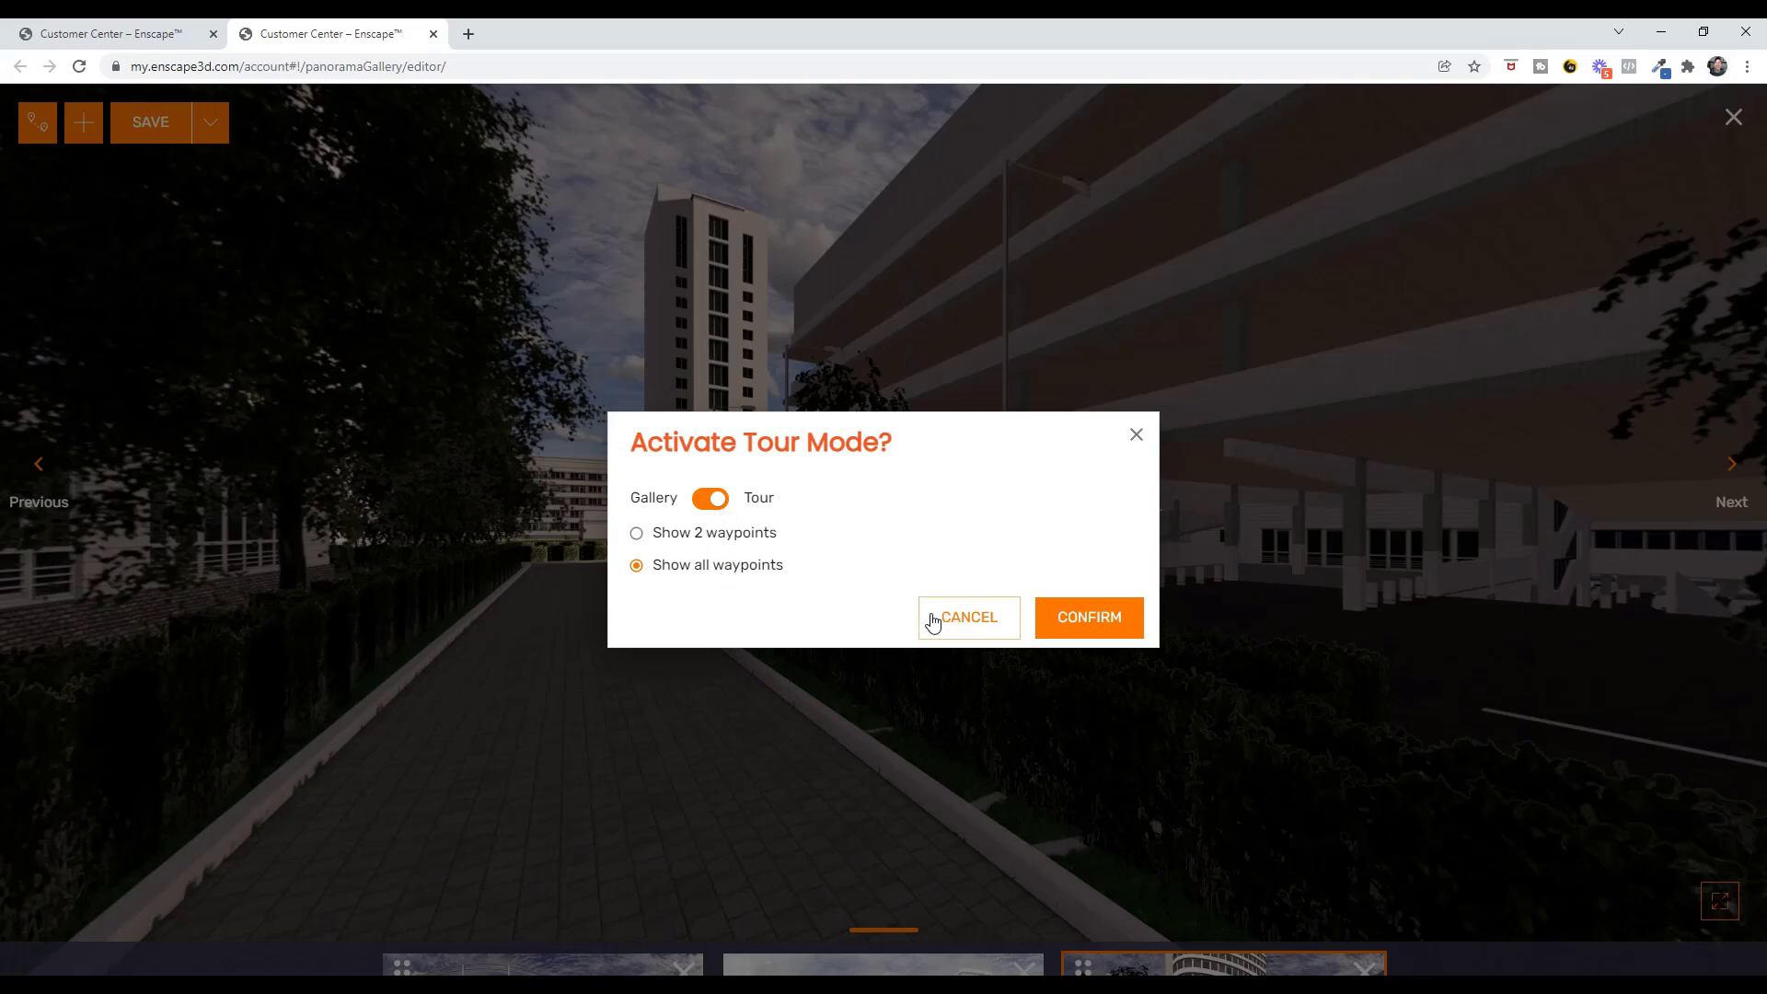
pyautogui.click(1088, 629)
# - Follow the tour waypoints from the street panorama to the soccer field, back to the street, and to the soccer field again
pyautogui.moveTo(1513, 276); pyautogui.dragTo(950, 386)
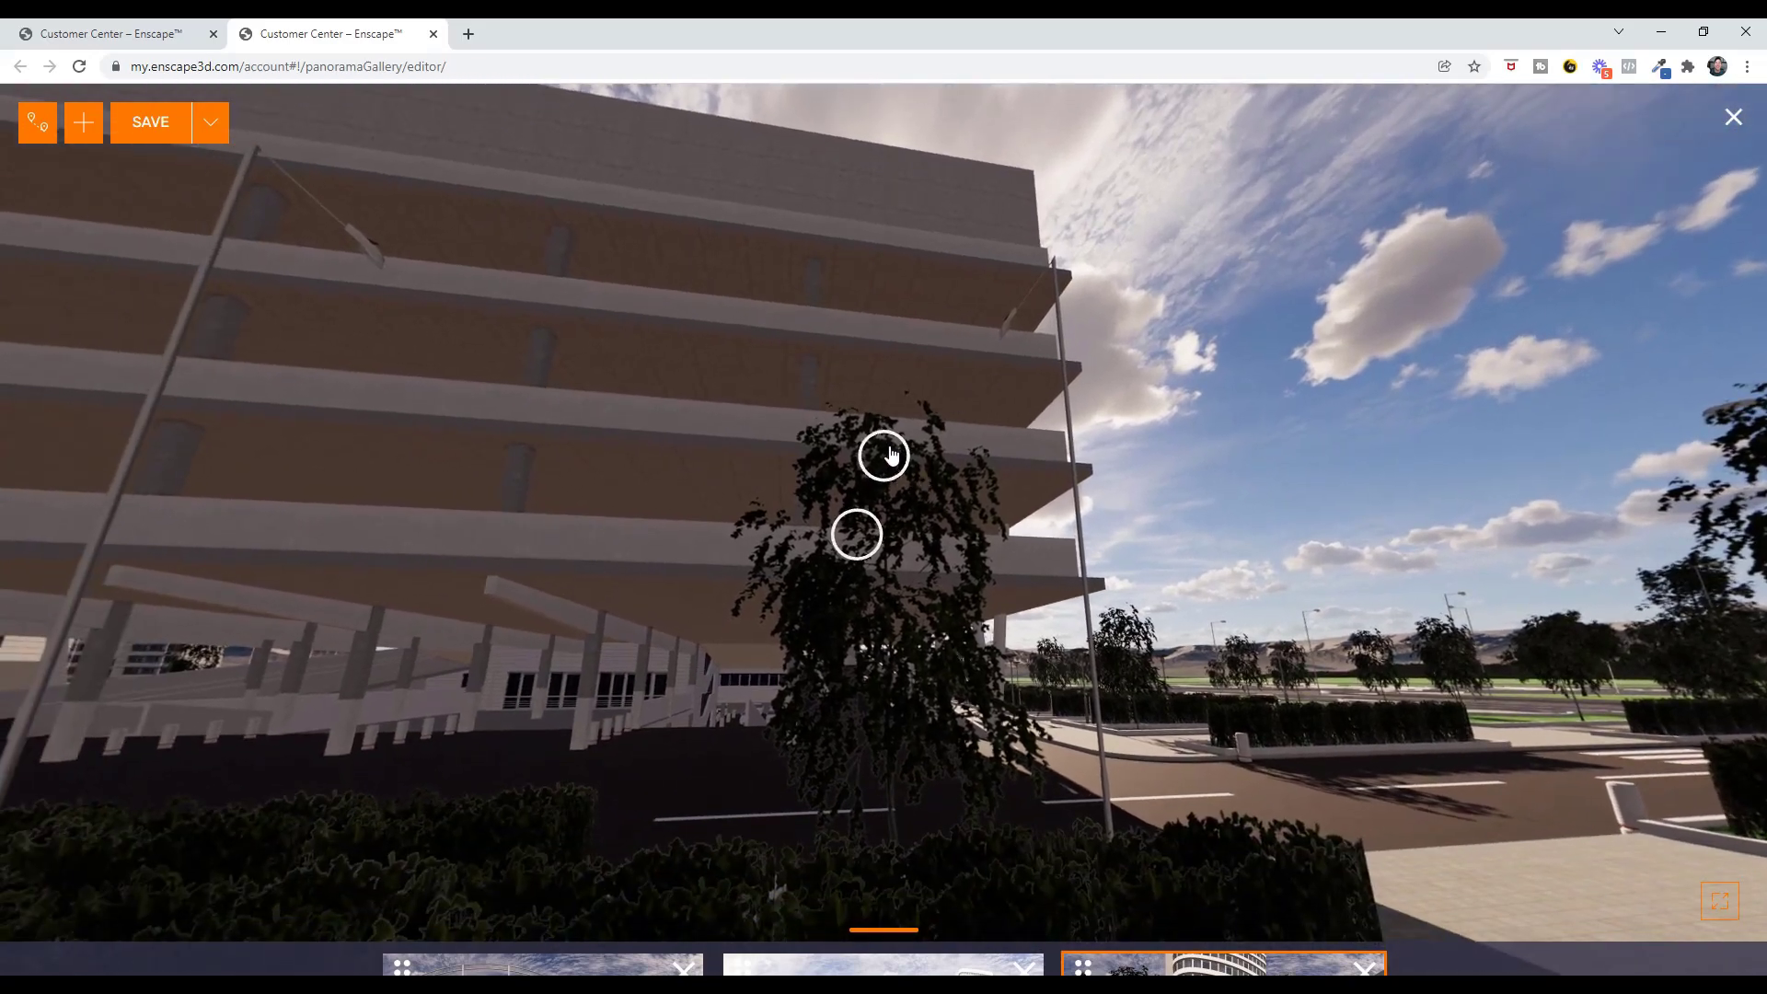
pyautogui.click(860, 531)
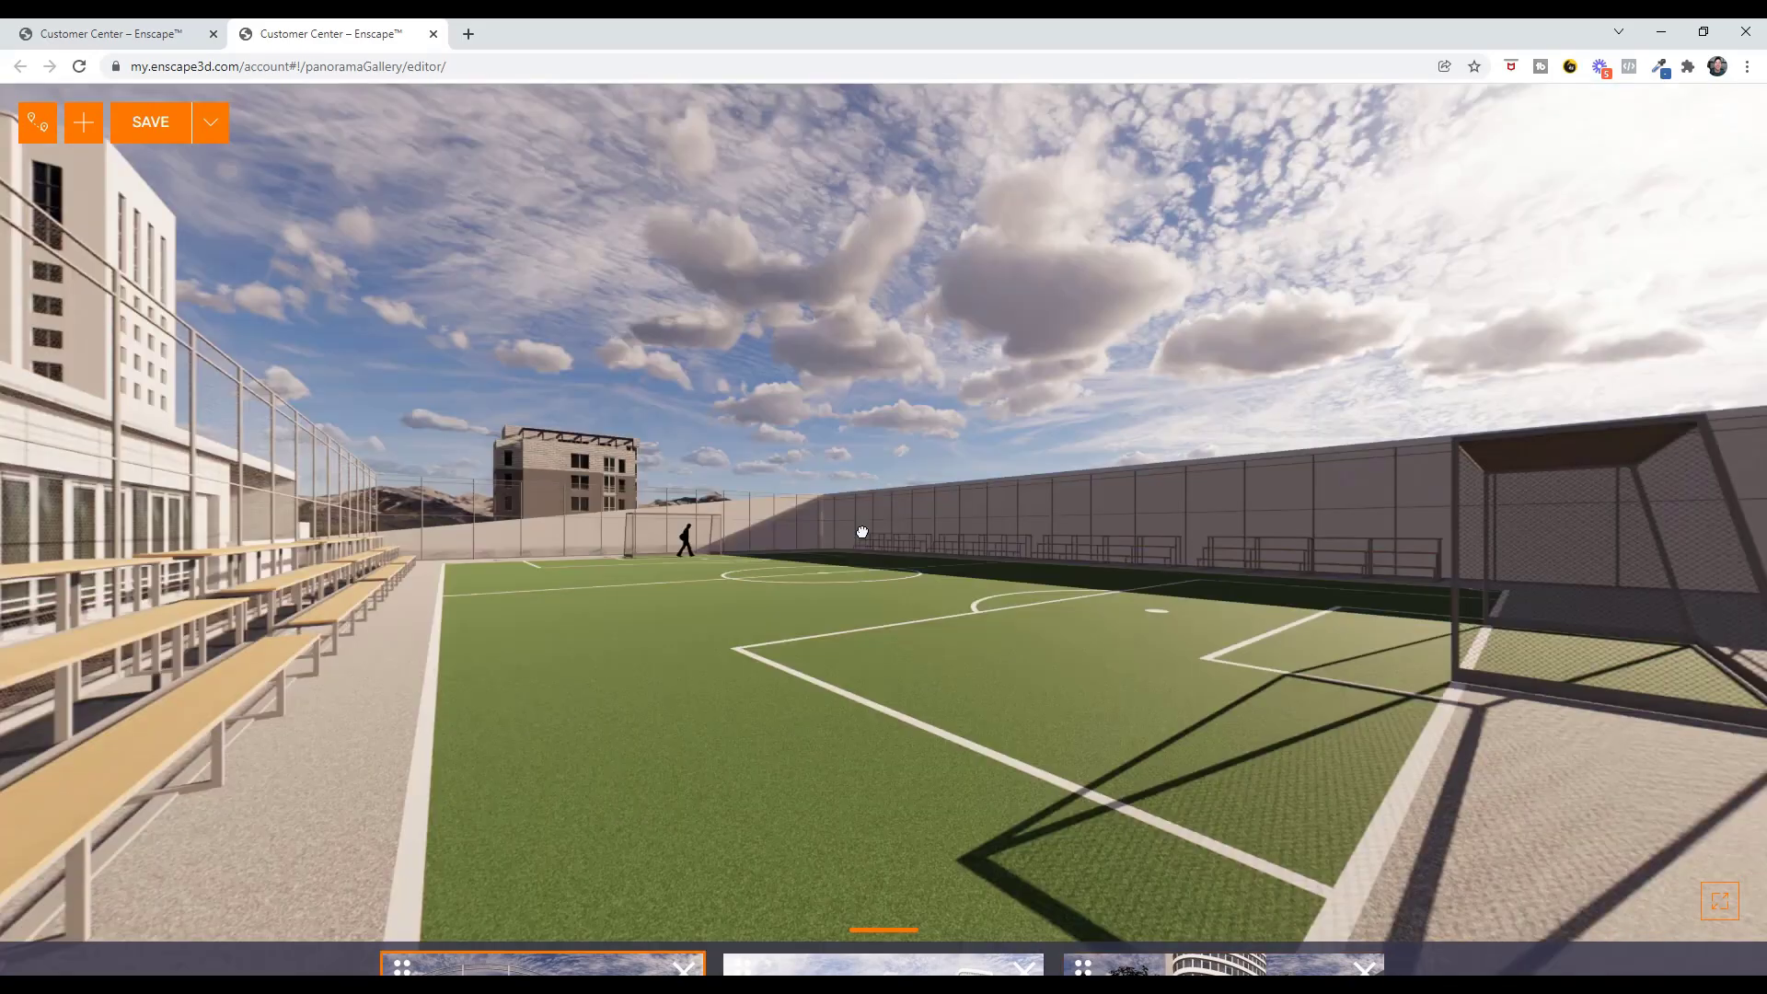
pyautogui.click(390, 476)
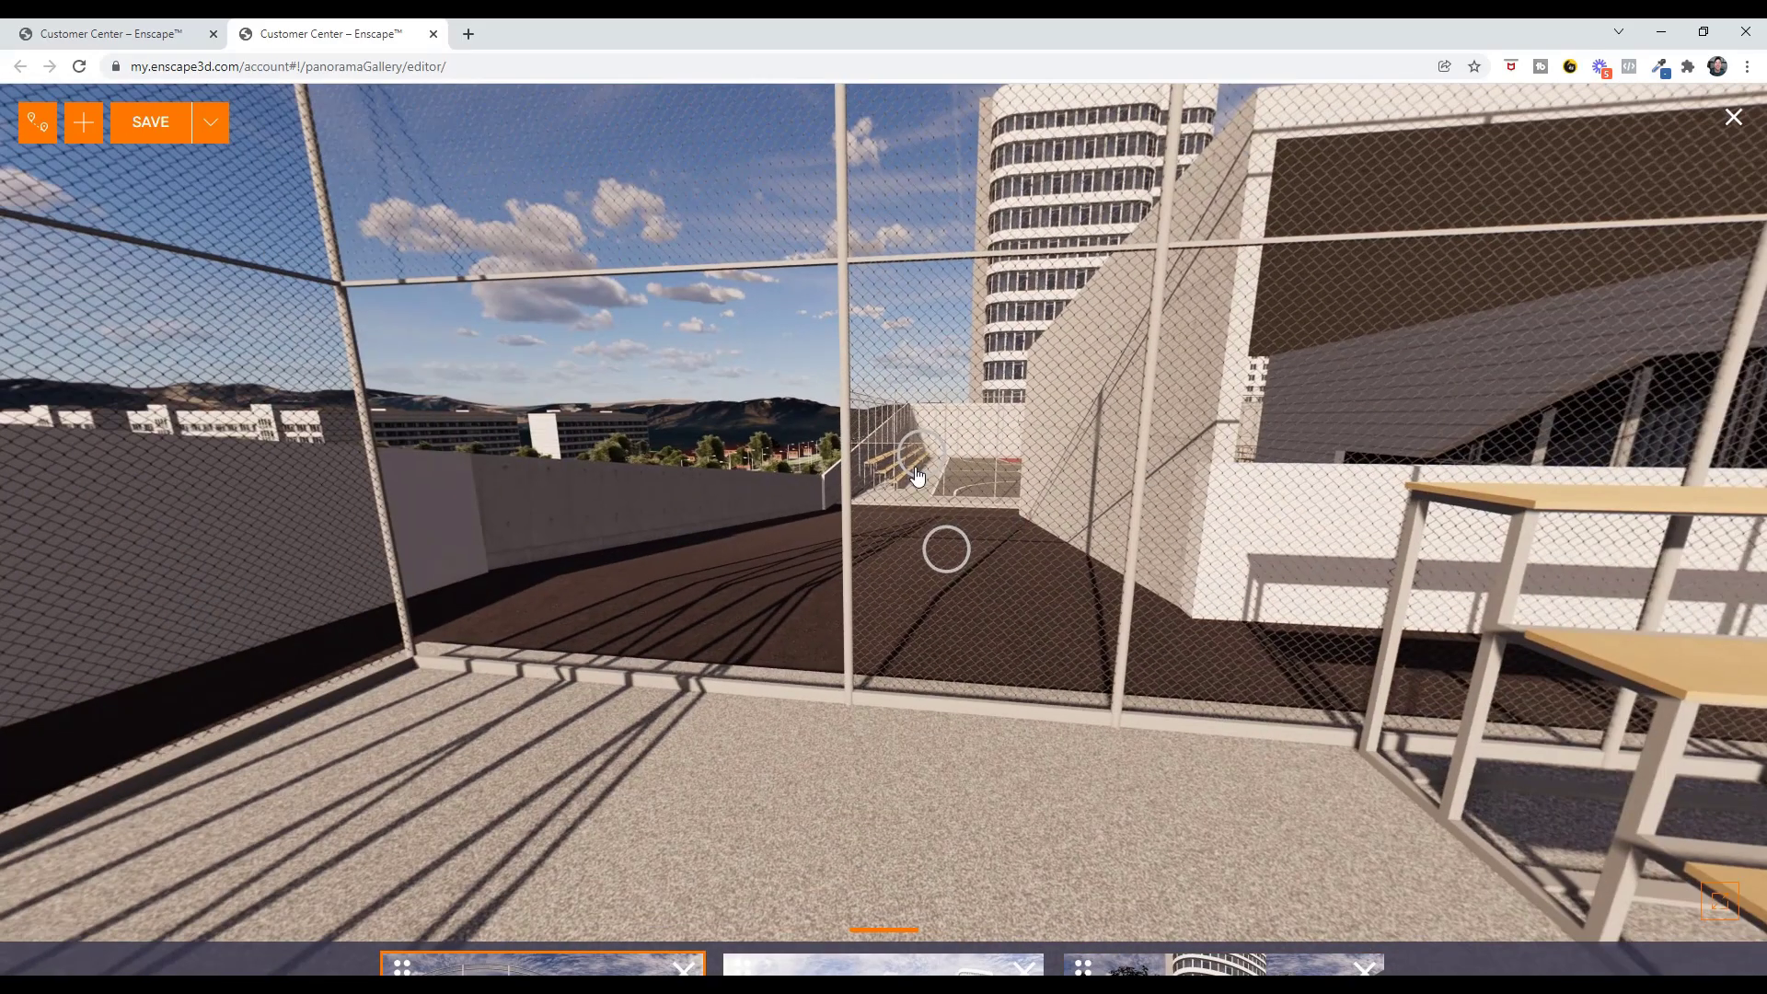
pyautogui.click(948, 549)
pyautogui.moveTo(1193, 530); pyautogui.dragTo(543, 501)
pyautogui.moveTo(1153, 467); pyautogui.dragTo(516, 451)
pyautogui.click(872, 425)
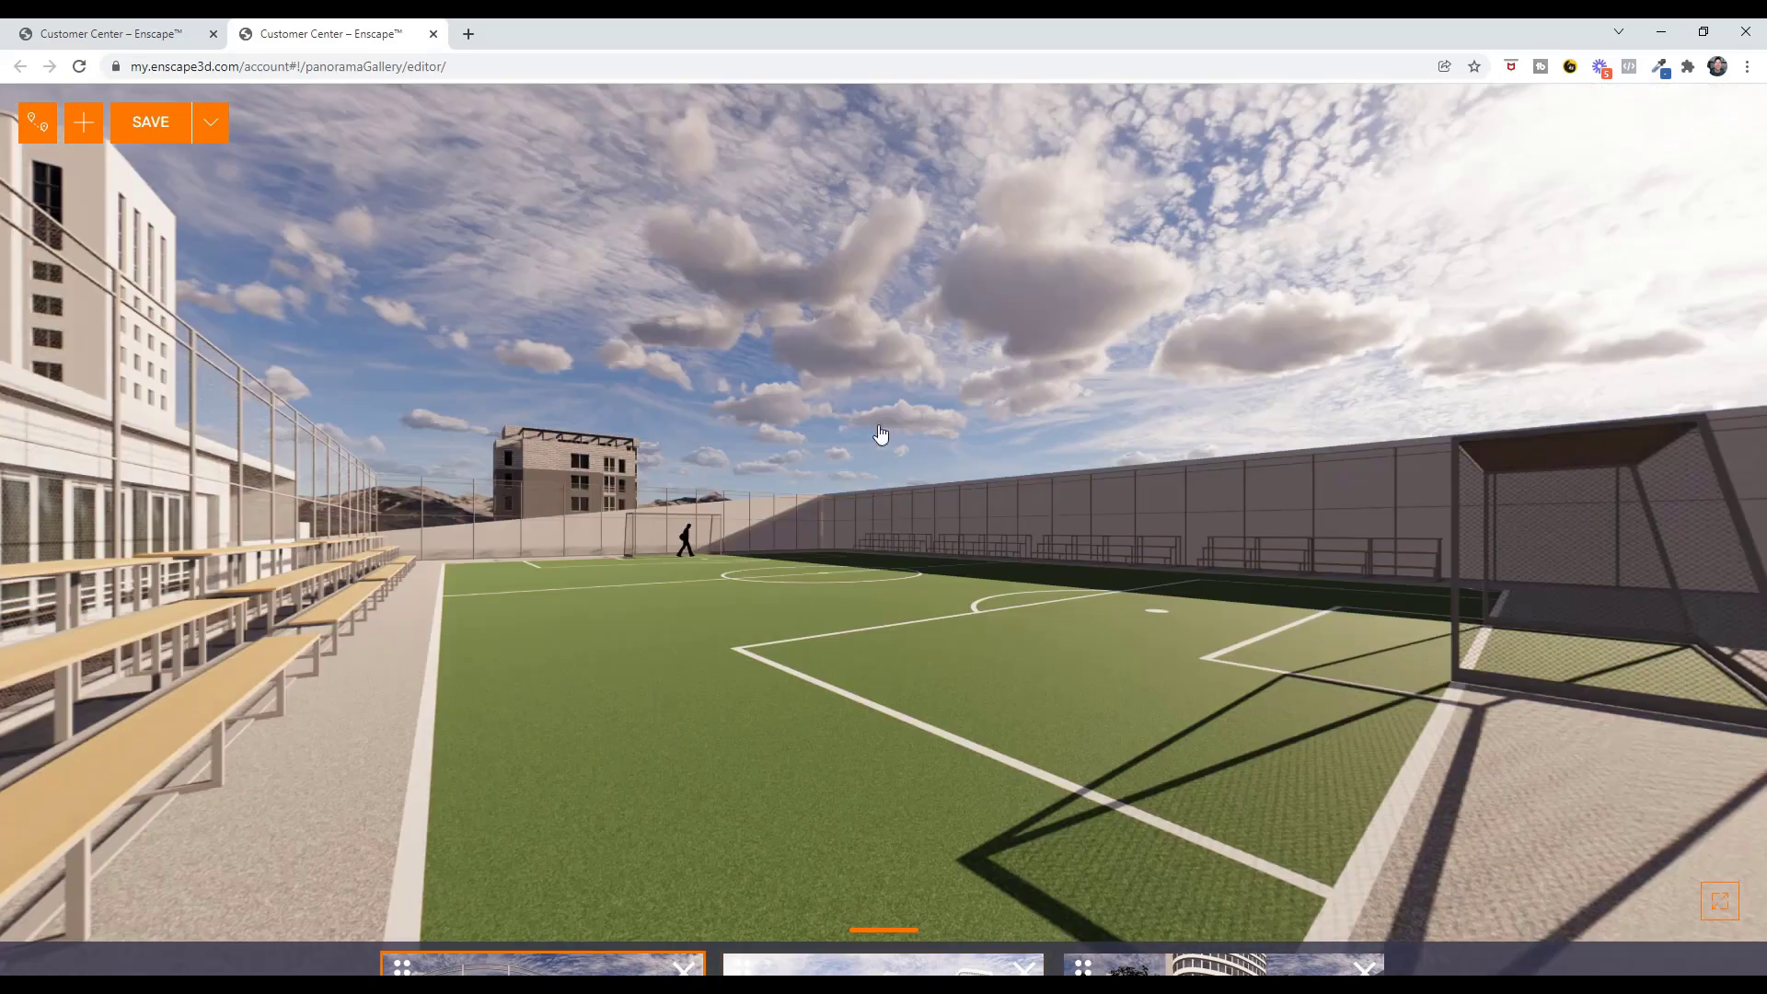
# - Look around the soccer field to the fence behind the bleachers and follow the waypoint to the basketball court panorama
pyautogui.moveTo(562, 528); pyautogui.dragTo(295, 544)
pyautogui.moveTo(1182, 544); pyautogui.dragTo(368, 557)
pyautogui.moveTo(1307, 494); pyautogui.dragTo(405, 497)
pyautogui.moveTo(642, 503); pyautogui.dragTo(869, 501)
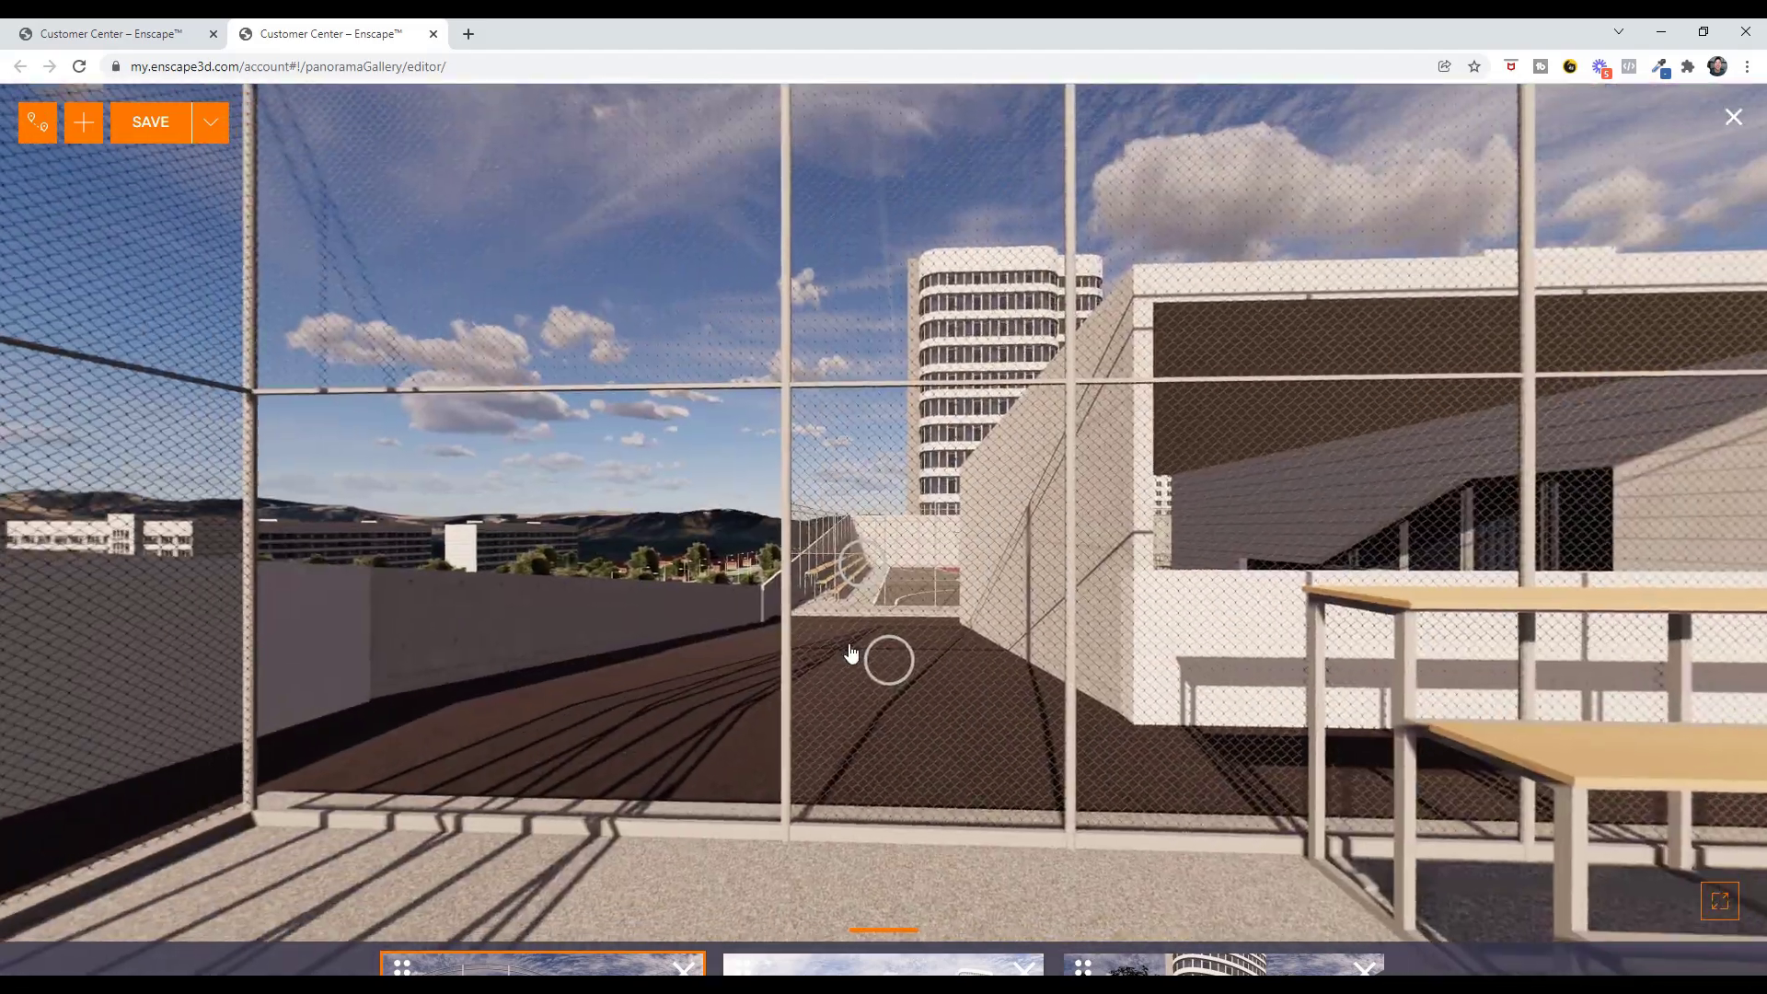
pyautogui.click(855, 566)
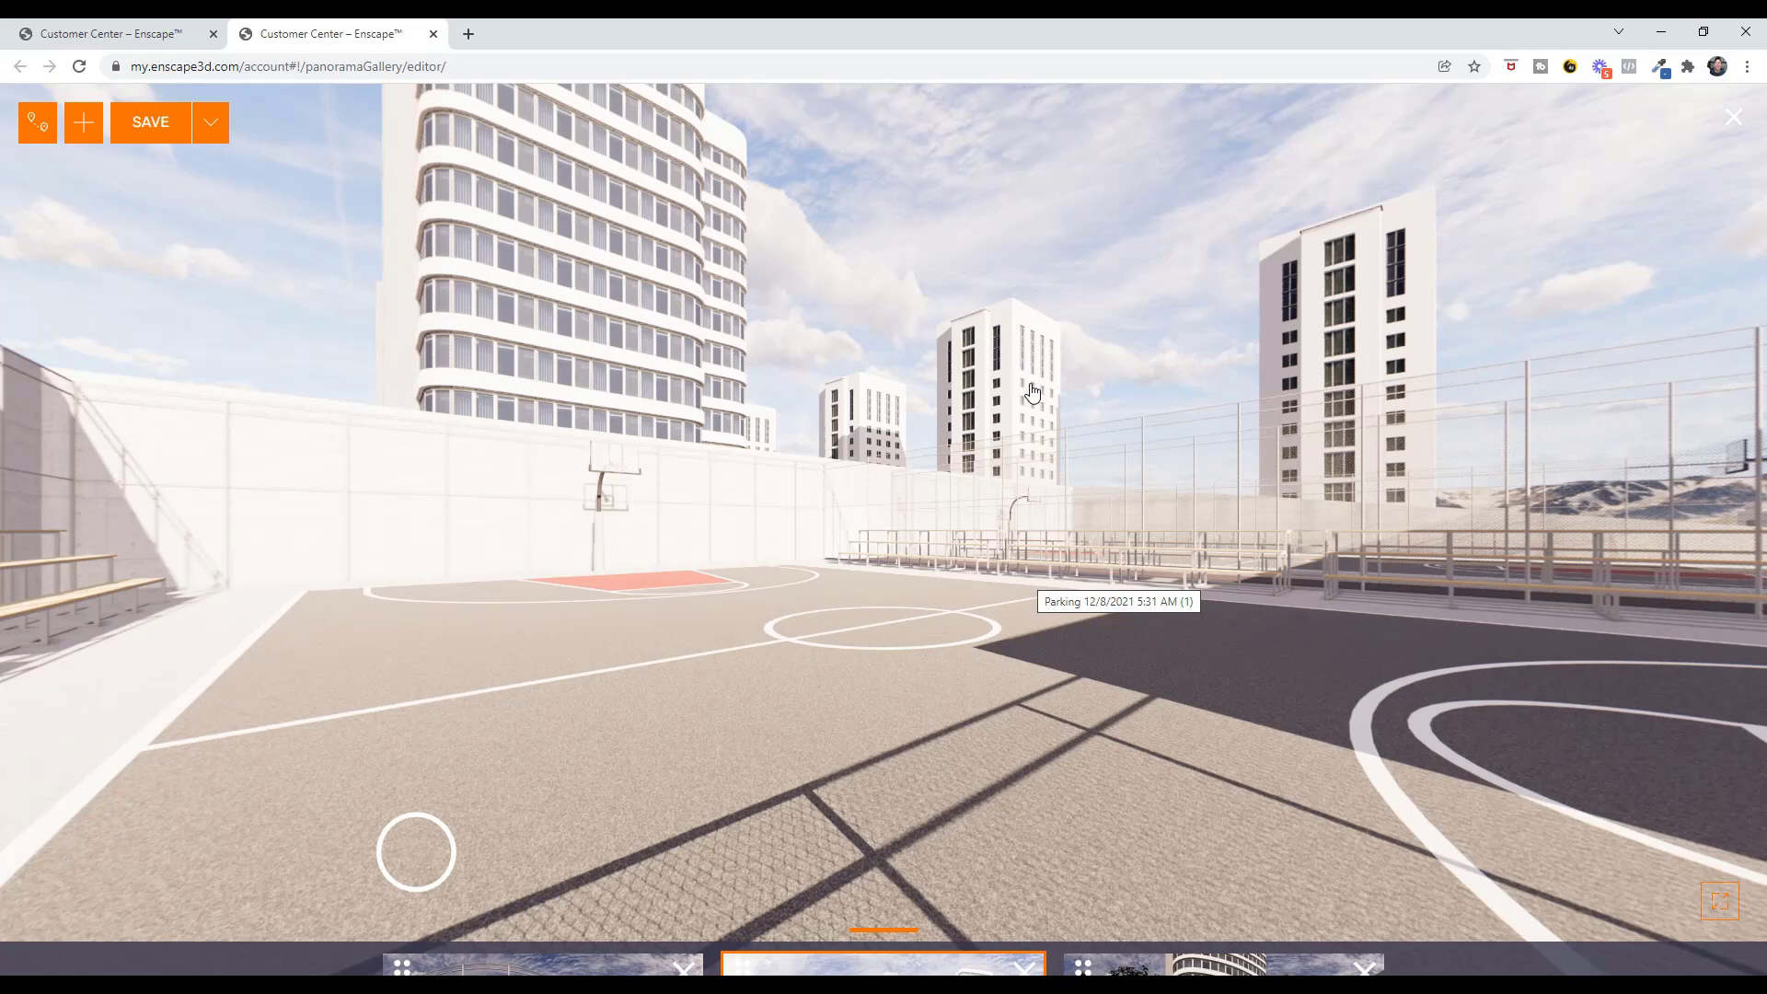
# - Save the panorama gallery as ParkingWalkthrough in the Parking folder
pyautogui.click(151, 123)
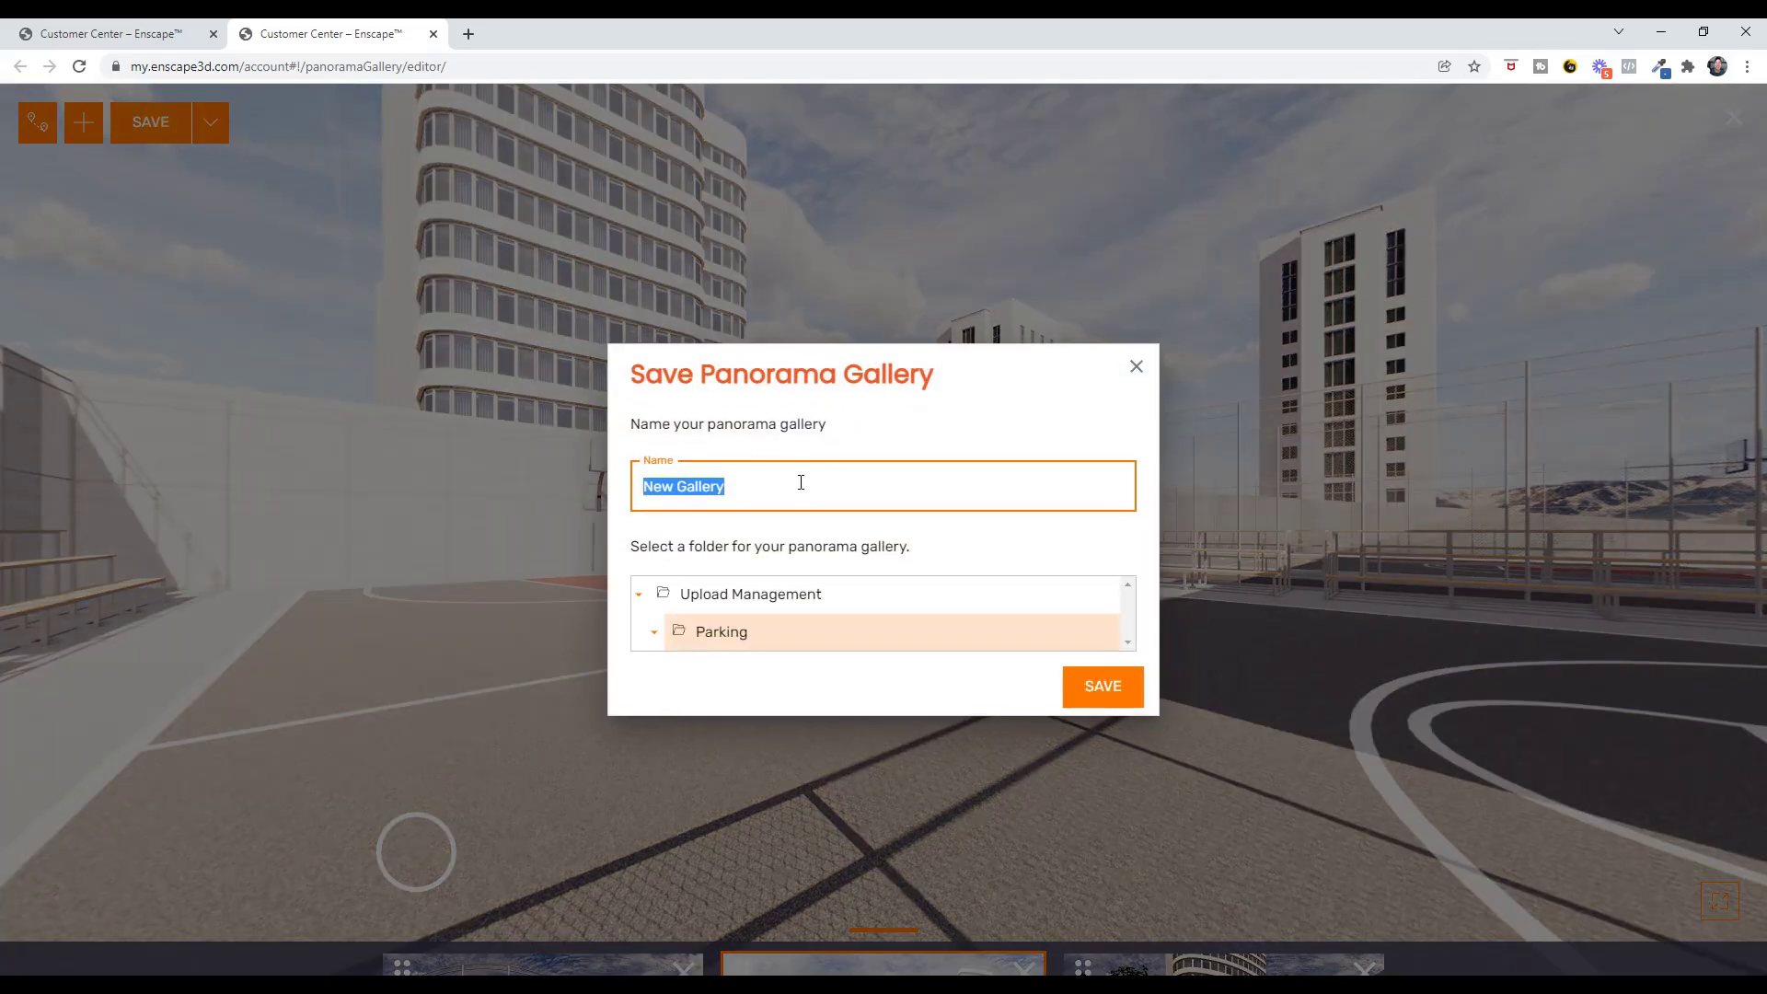
pyautogui.write('P')
pyautogui.write('hroug')
pyautogui.press('Return')
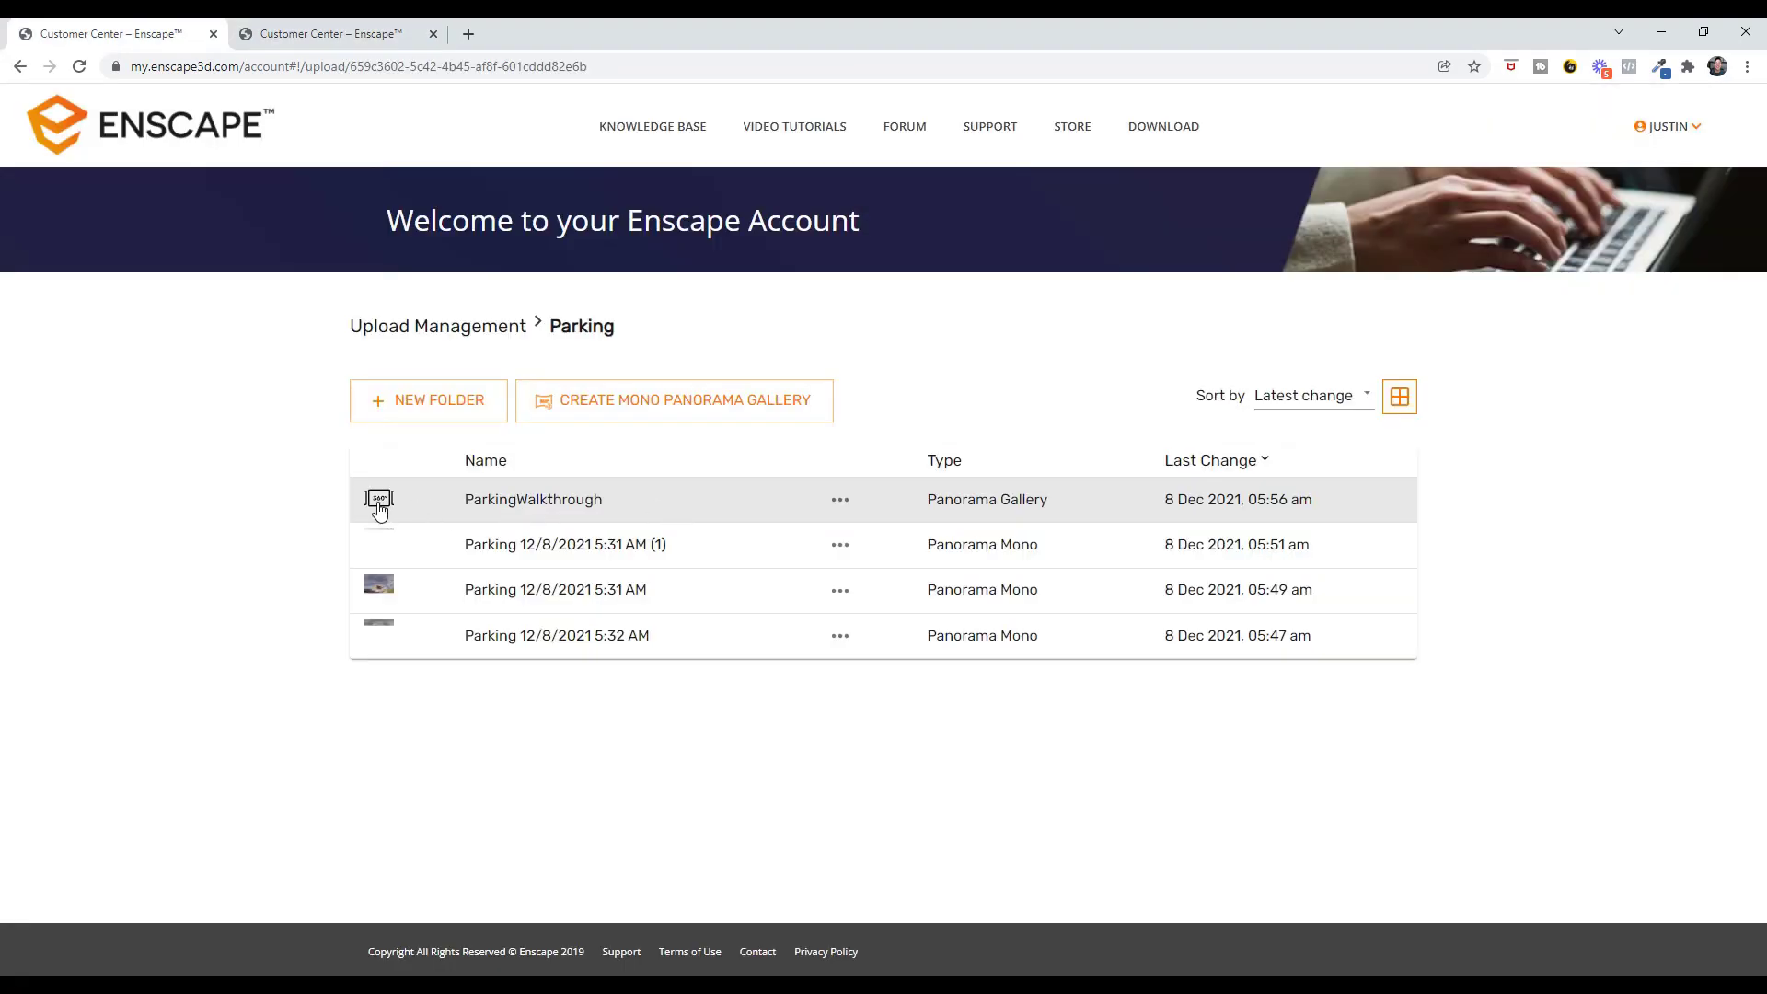
# - View the link and email sharing options for the ParkingWalkthrough gallery and close them without sending
pyautogui.click(840, 501)
pyautogui.click(850, 504)
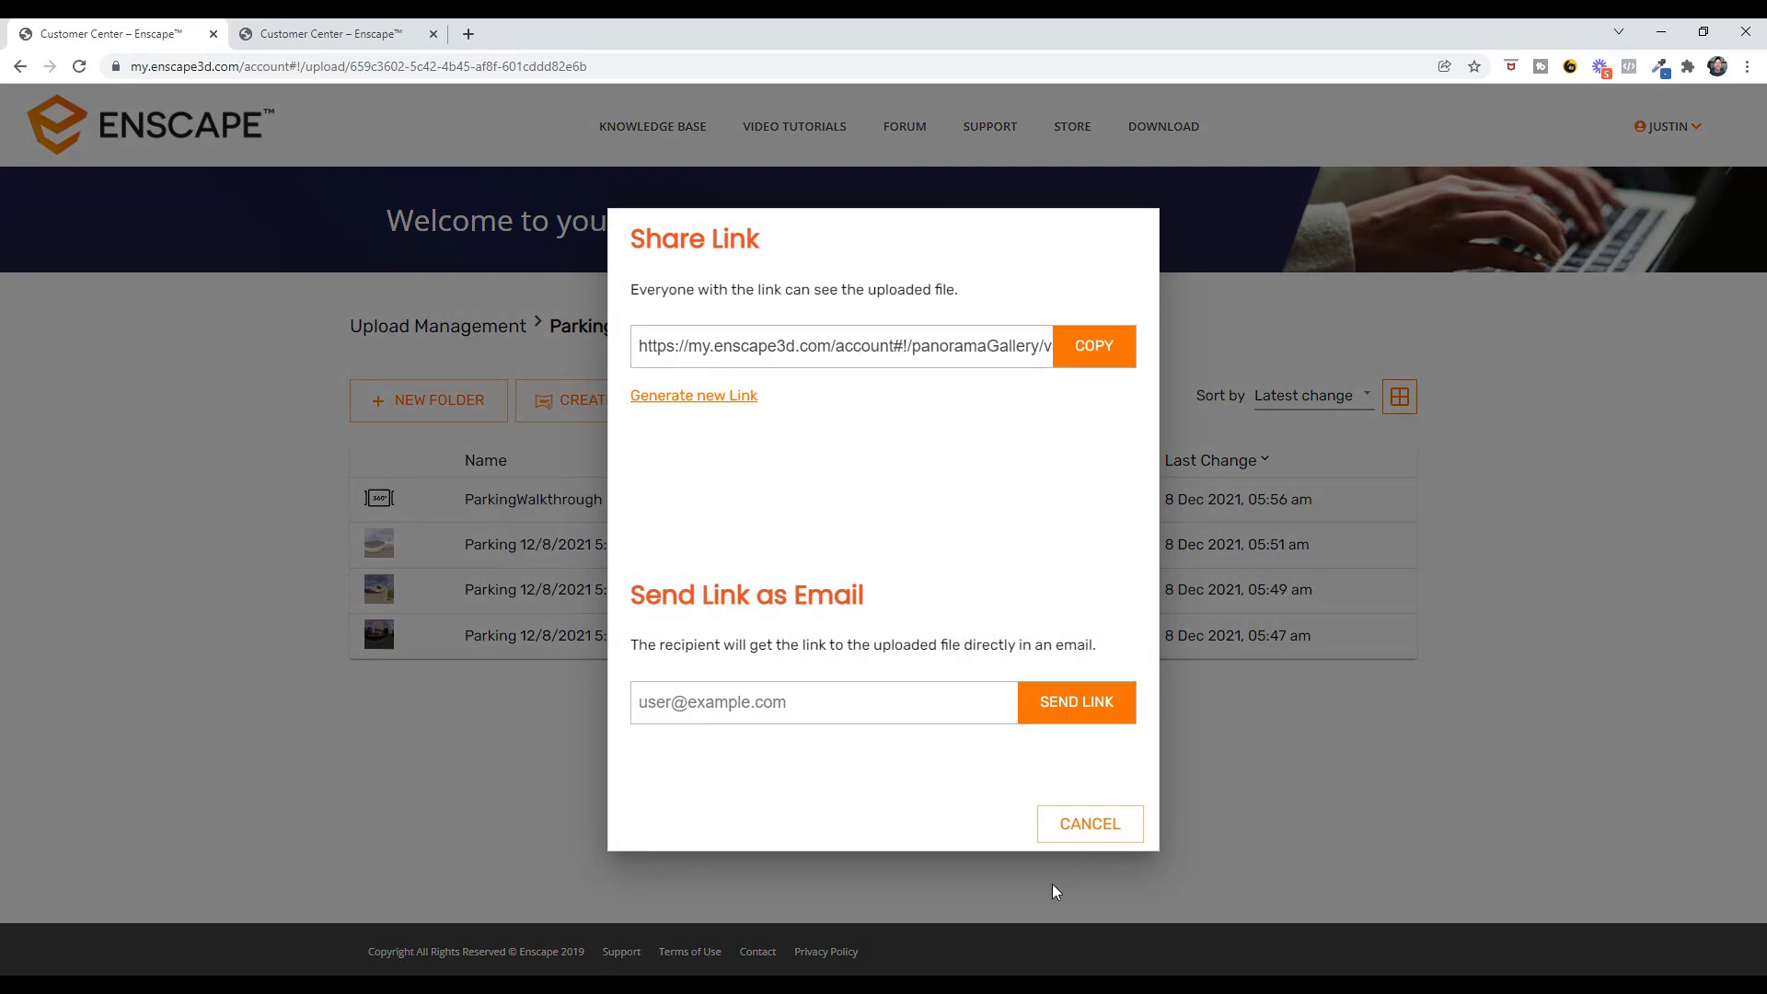
pyautogui.click(1088, 824)
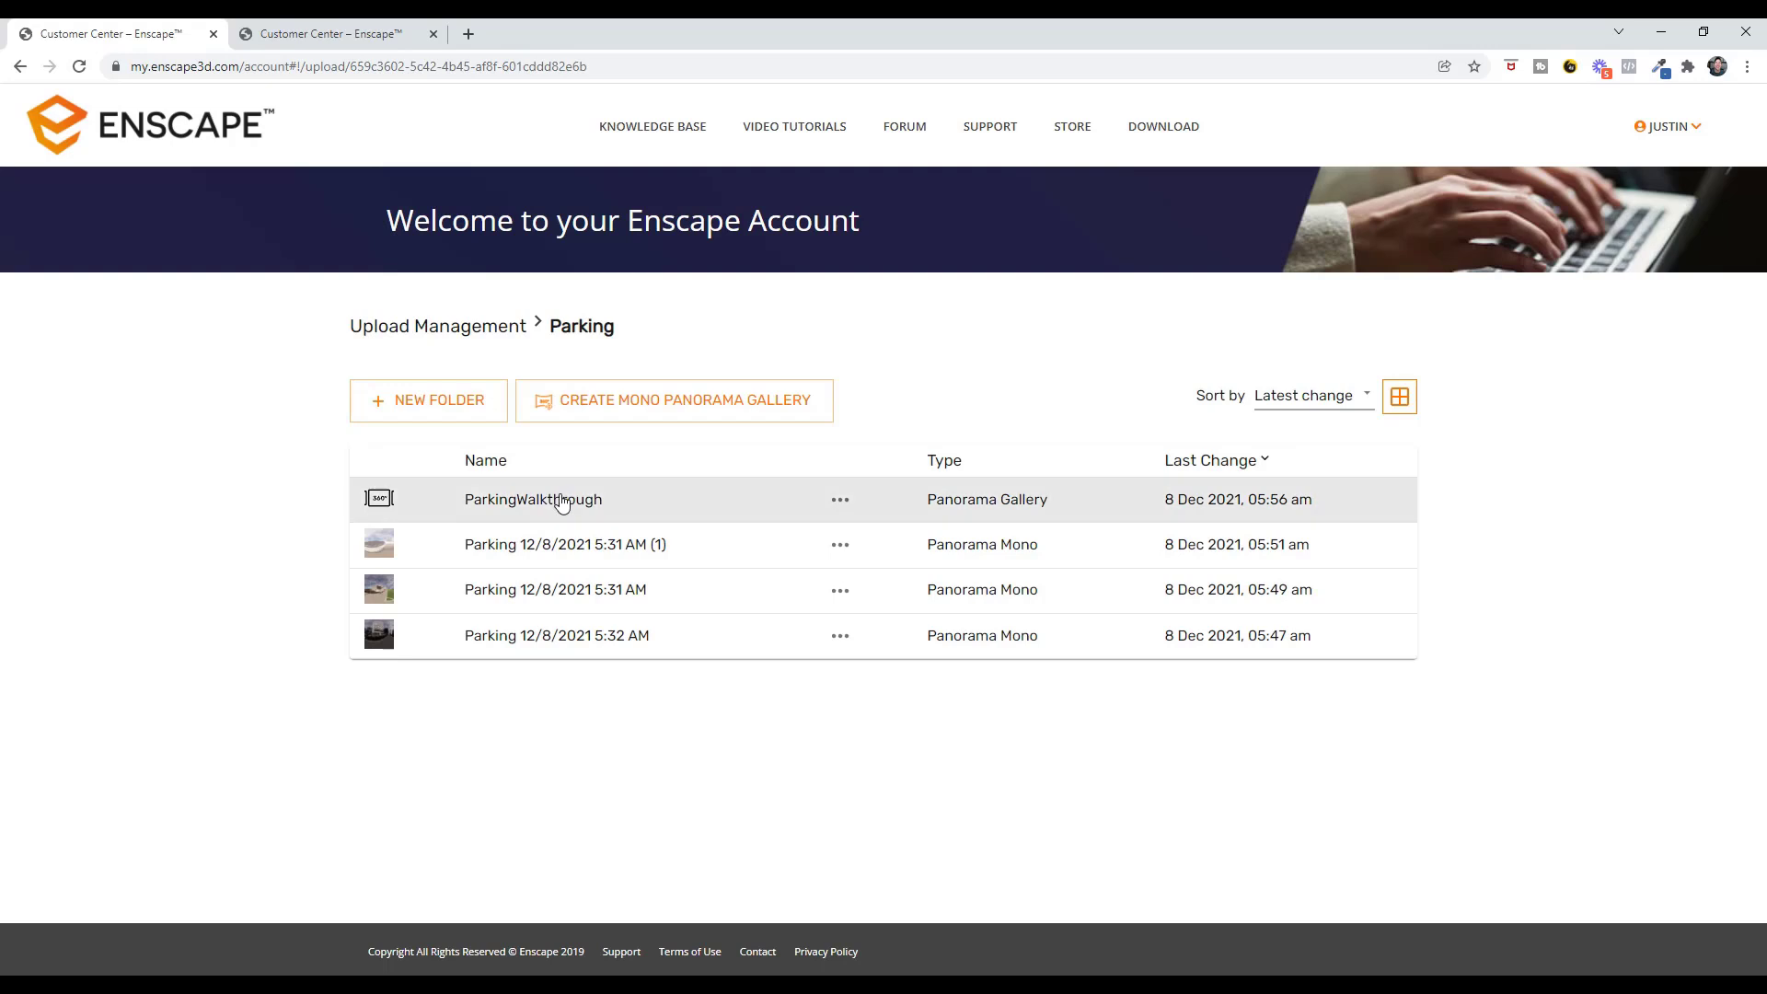